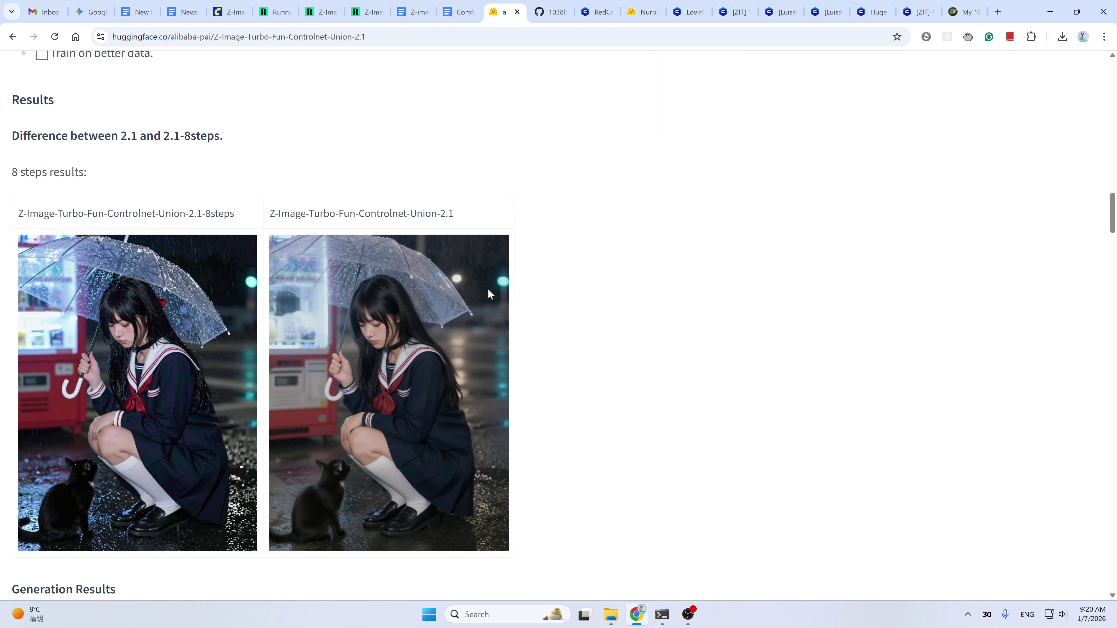
Scroll through the ControlNet Union 2.1 Generation Results for pose, canny, HED, depth and upscale.
{"action": "scroll", "coordinate": [487, 289], "scroll_direction": "up", "scroll_amount": 15}
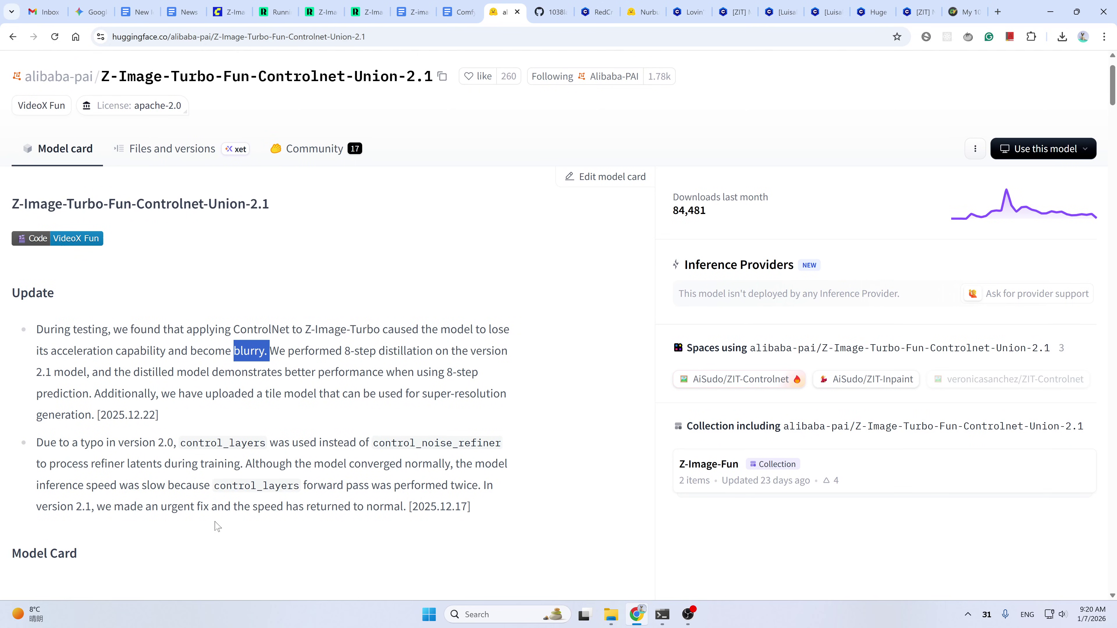
{"action": "scroll", "coordinate": [215, 526], "scroll_direction": "down", "scroll_amount": 15}
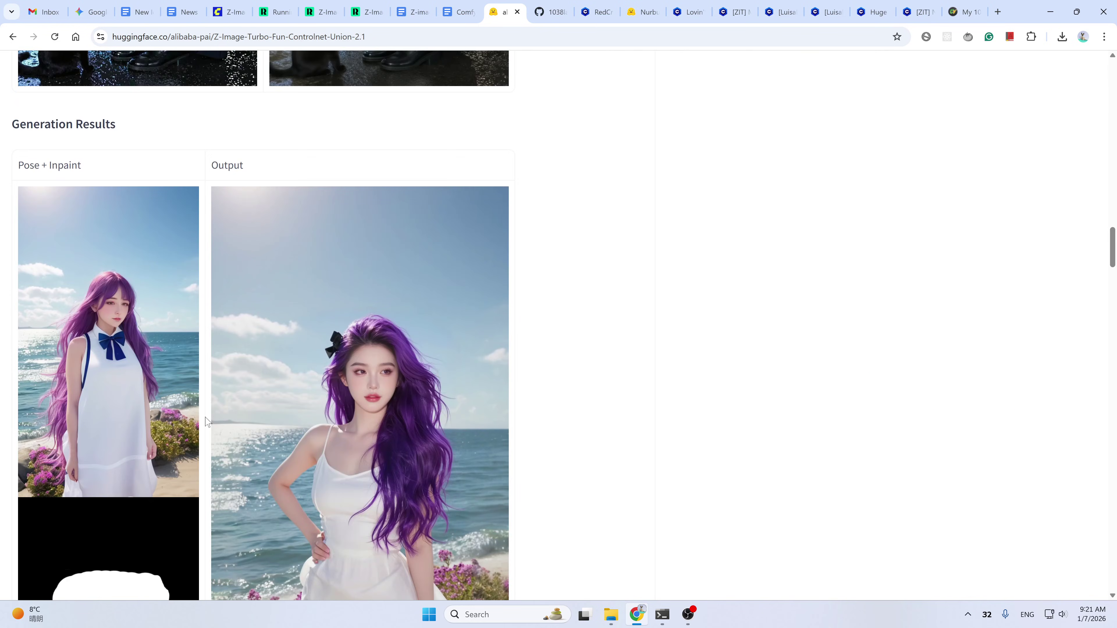
{"action": "scroll", "coordinate": [187, 431], "scroll_direction": "down", "scroll_amount": 15}
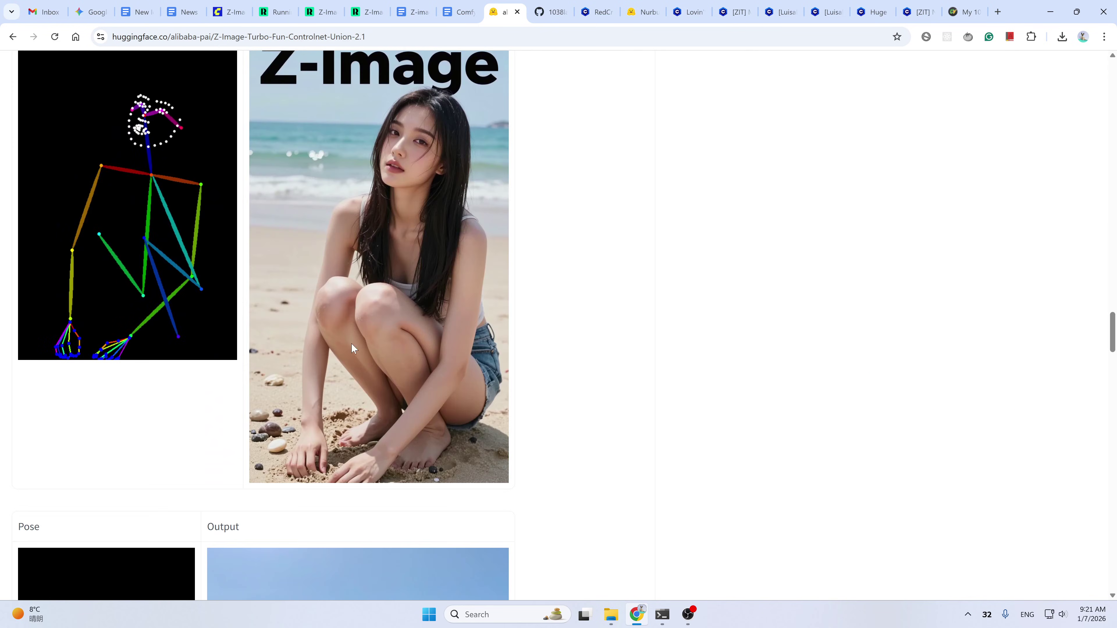
{"action": "scroll", "coordinate": [148, 266], "scroll_direction": "down", "scroll_amount": 10}
{"action": "scroll", "coordinate": [138, 316], "scroll_direction": "down", "scroll_amount": 15}
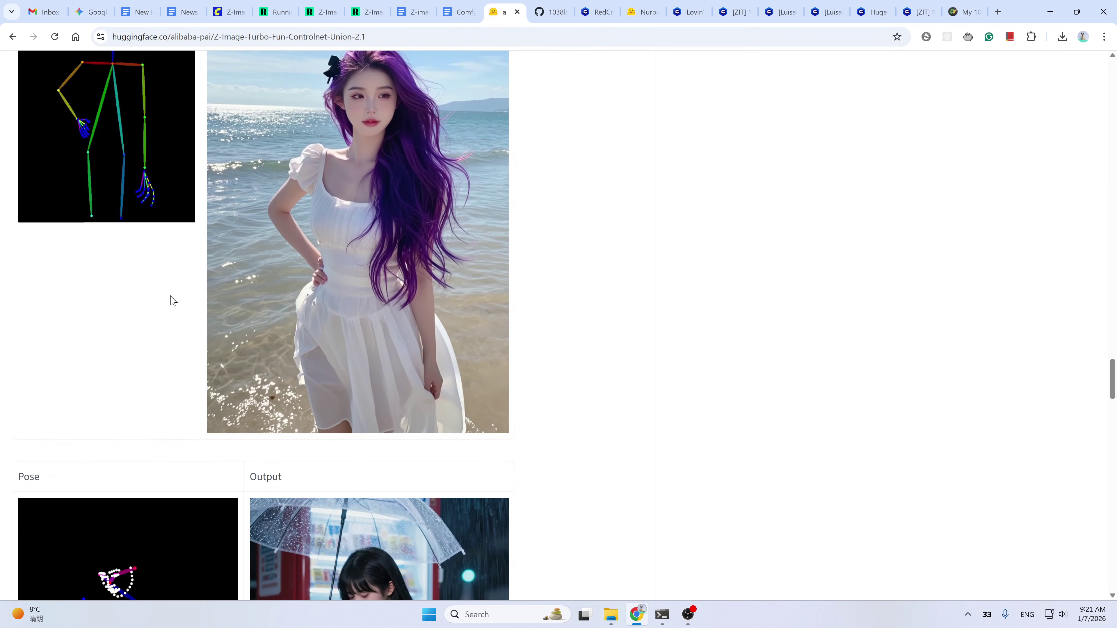
{"action": "scroll", "coordinate": [183, 259], "scroll_direction": "up", "scroll_amount": 5}
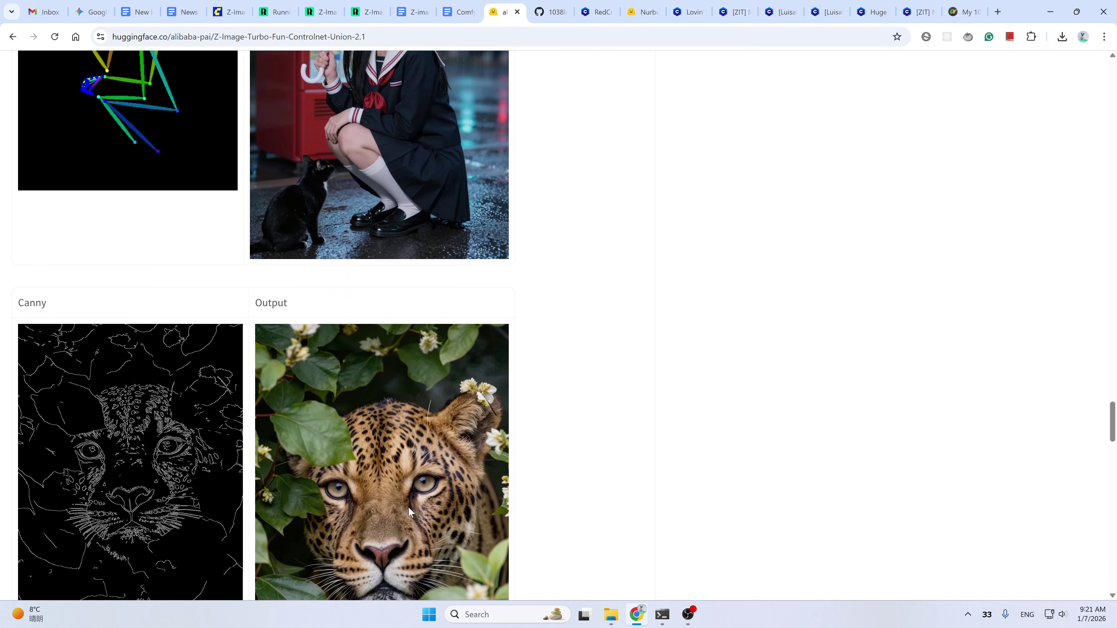
{"action": "scroll", "coordinate": [367, 494], "scroll_direction": "down", "scroll_amount": 11}
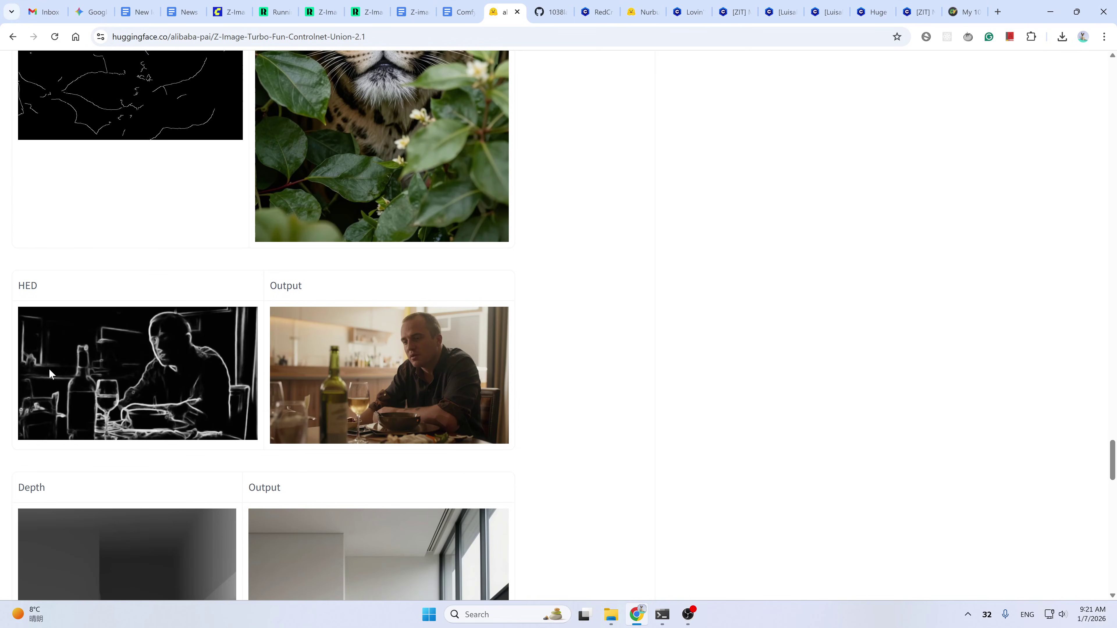
{"action": "scroll", "coordinate": [73, 514], "scroll_direction": "down", "scroll_amount": 5}
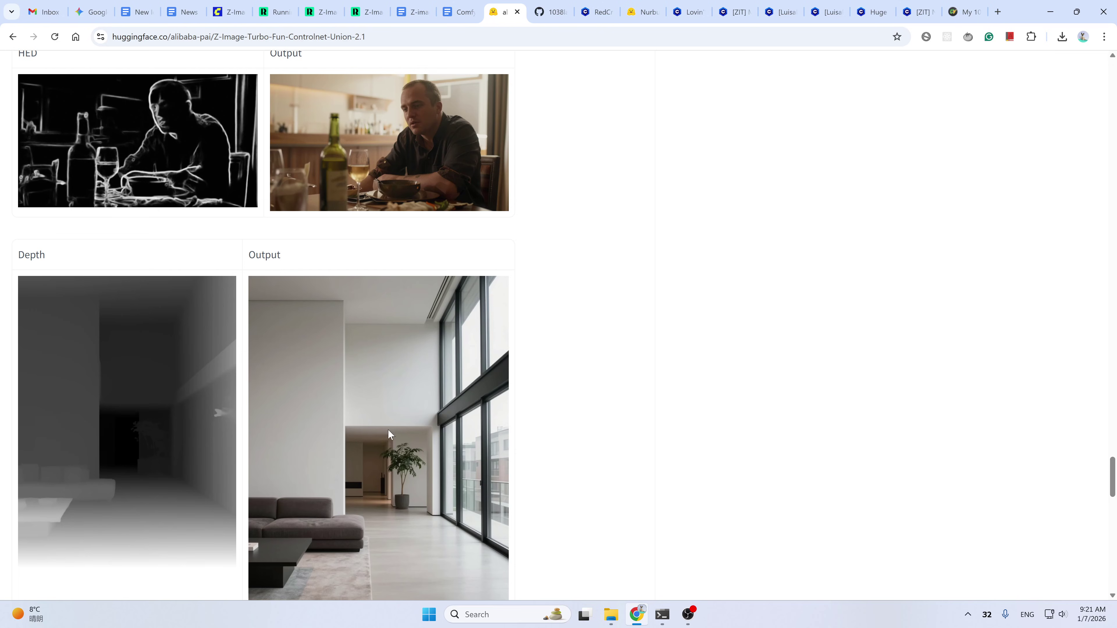
{"action": "scroll", "coordinate": [382, 440], "scroll_direction": "down", "scroll_amount": 1}
{"action": "scroll", "coordinate": [379, 437], "scroll_direction": "down", "scroll_amount": 7}
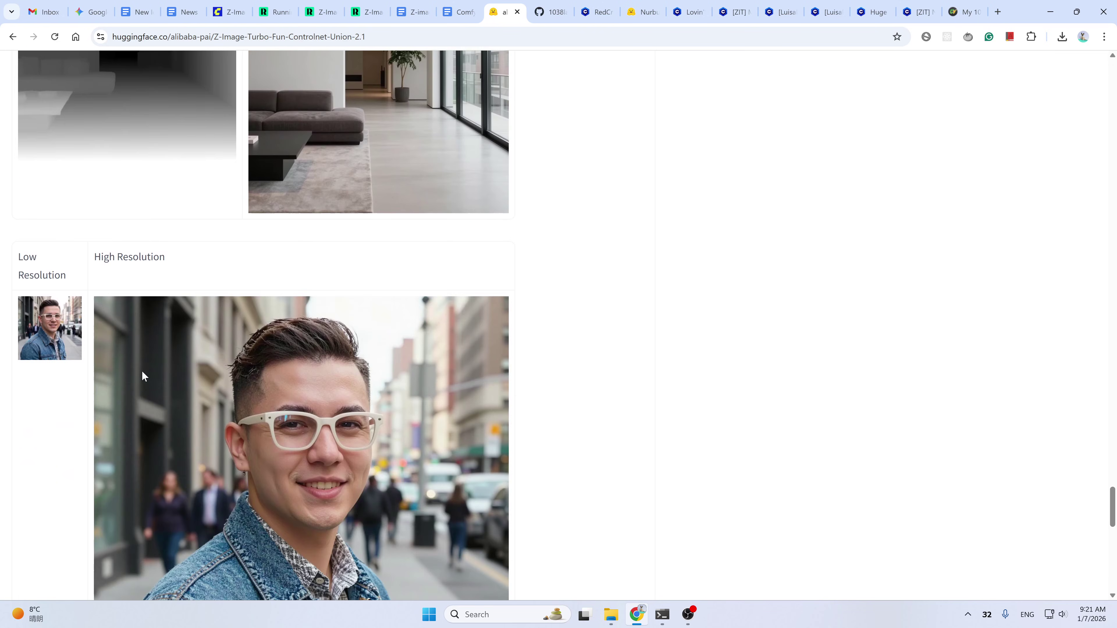
{"action": "scroll", "coordinate": [290, 422], "scroll_direction": "down", "scroll_amount": 1}
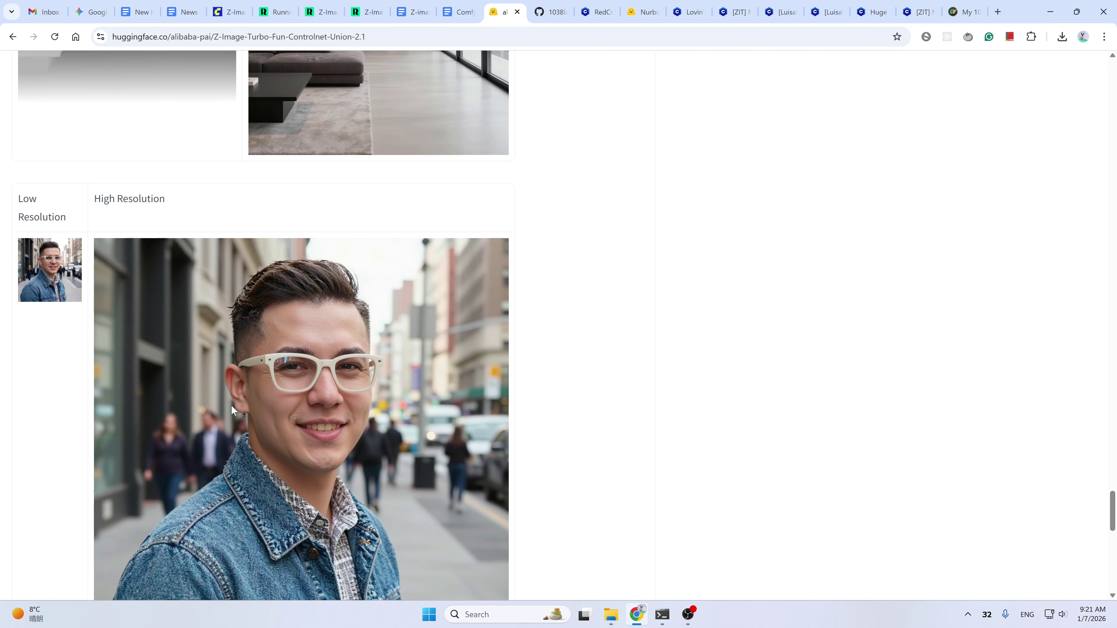
{"action": "scroll", "coordinate": [231, 405], "scroll_direction": "down", "scroll_amount": 2}
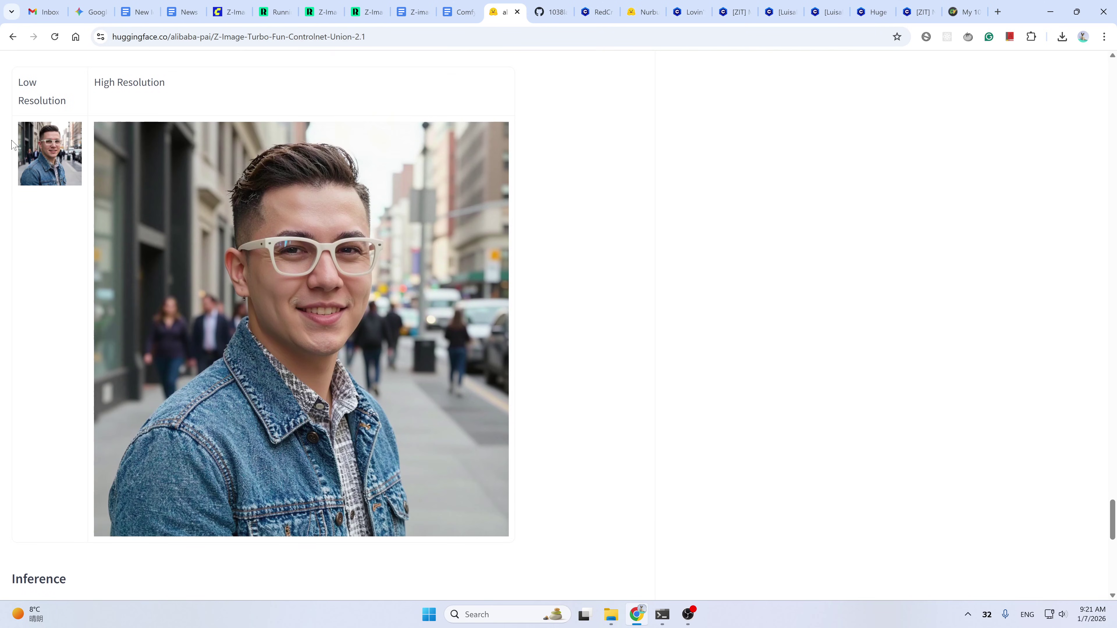
{"action": "scroll", "coordinate": [340, 303], "scroll_direction": "down", "scroll_amount": 3}
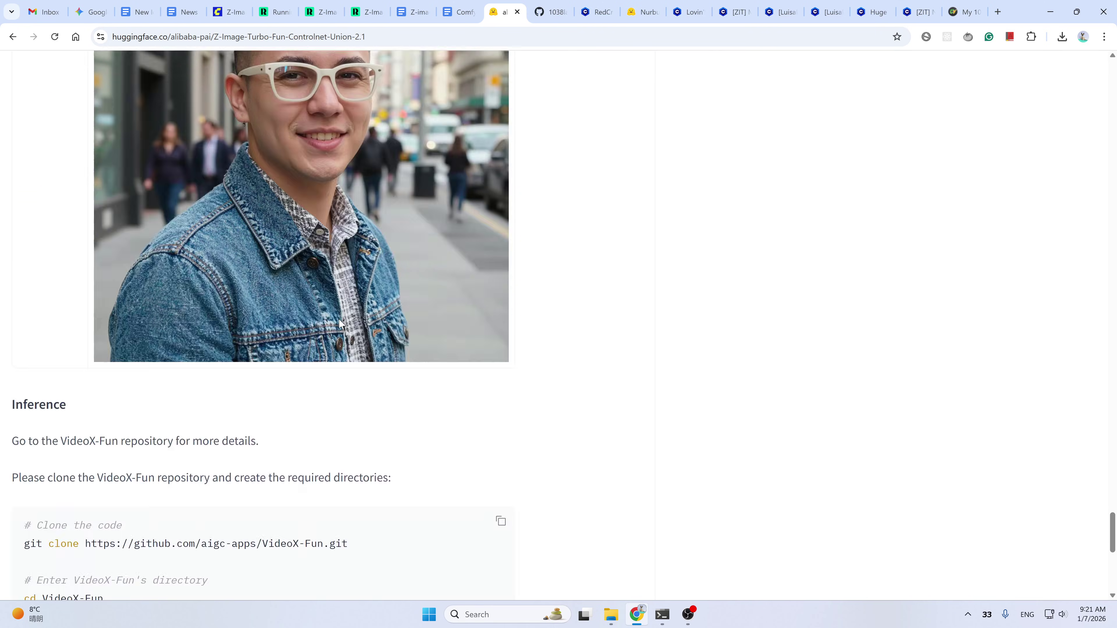
{"action": "scroll", "coordinate": [337, 322], "scroll_direction": "up", "scroll_amount": 10}
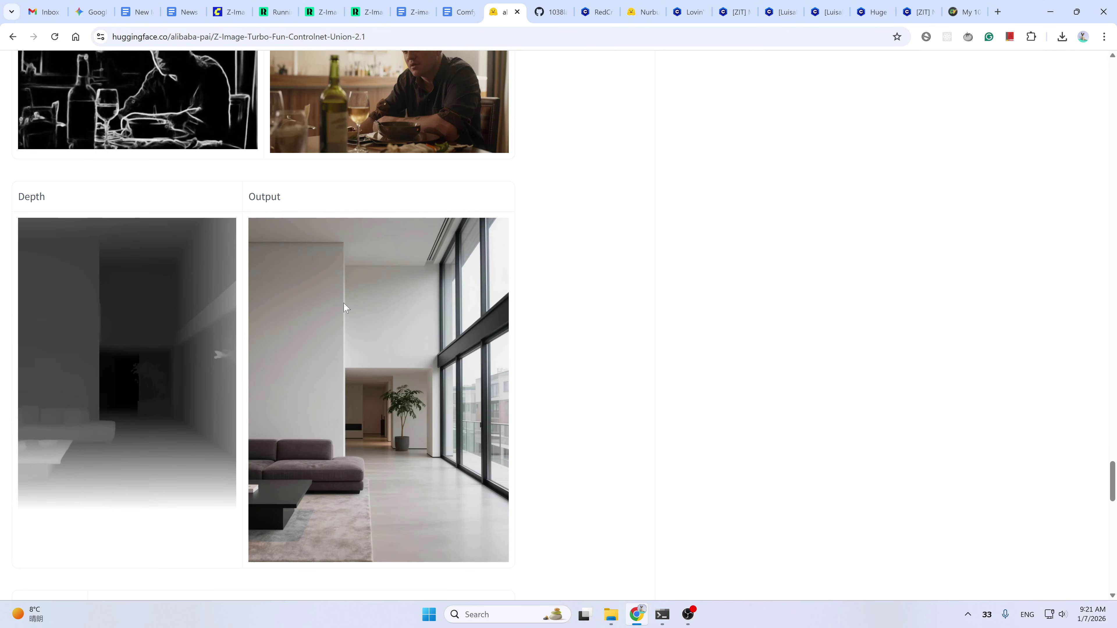
Browse the Civitai Lovin'Snuggly Positions, BEYOND REALITY Z IMAGE and Mystic XXX LoRA pages.
{"action": "left_click", "coordinate": [689, 12]}
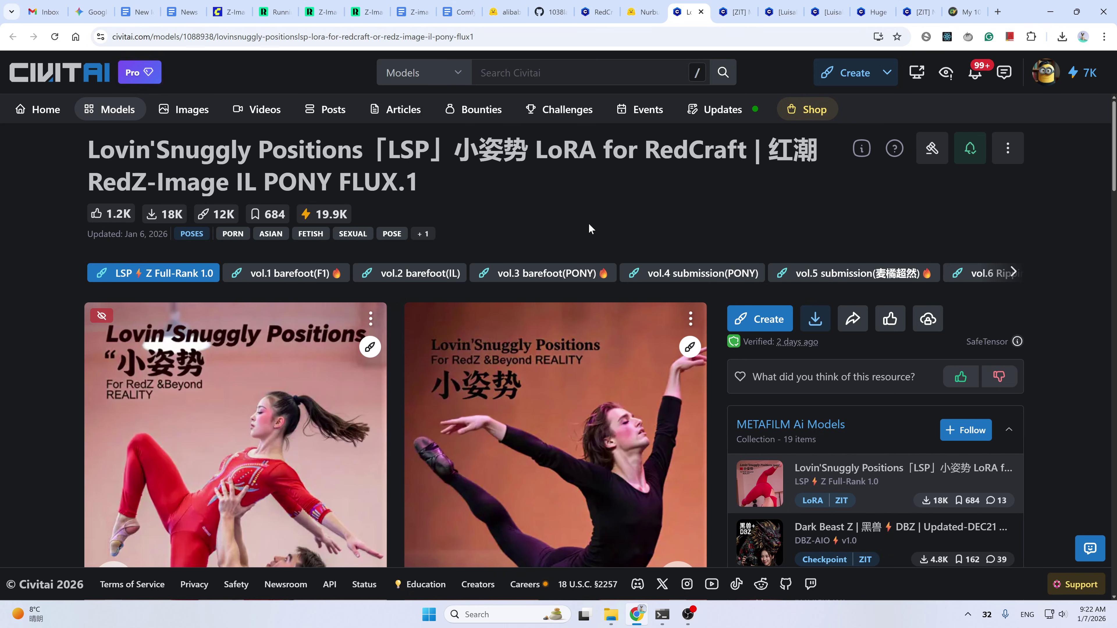
{"action": "scroll", "coordinate": [745, 213], "scroll_direction": "down", "scroll_amount": 7}
{"action": "left_click_drag", "start_coordinate": [156, 551], "coordinate": [179, 551]}
{"action": "key", "text": "ctrl+shift+Tab"}
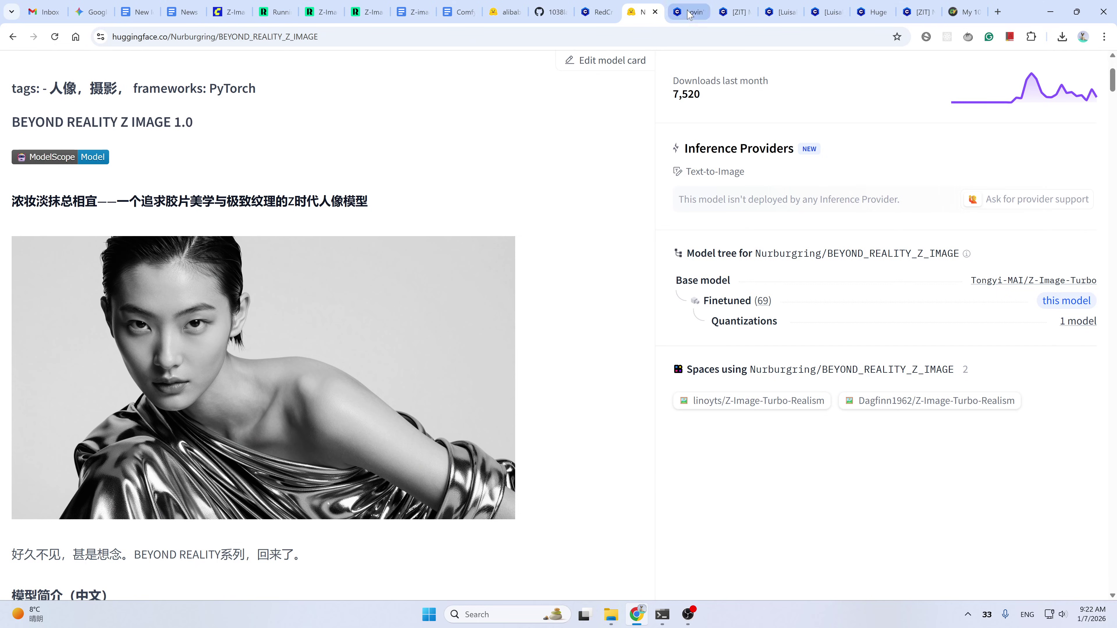
{"action": "left_click", "coordinate": [732, 11]}
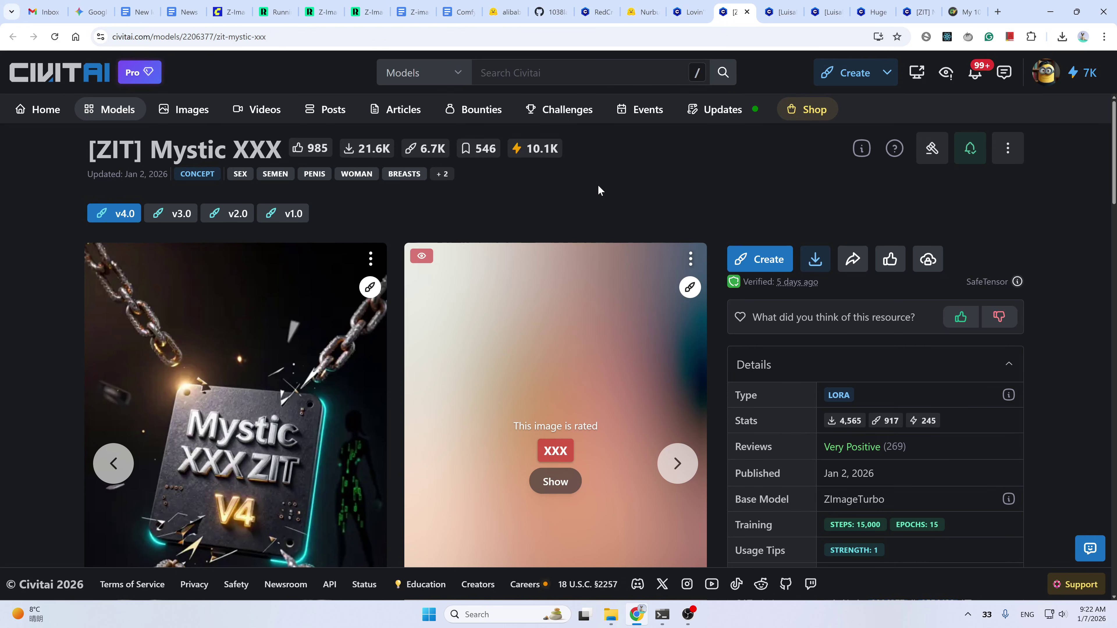
Look through the slider and other Z-Image LoRA pages, then return to the ControlNet Union 2.1 page.
{"action": "key", "text": "ctrl+Tab"}
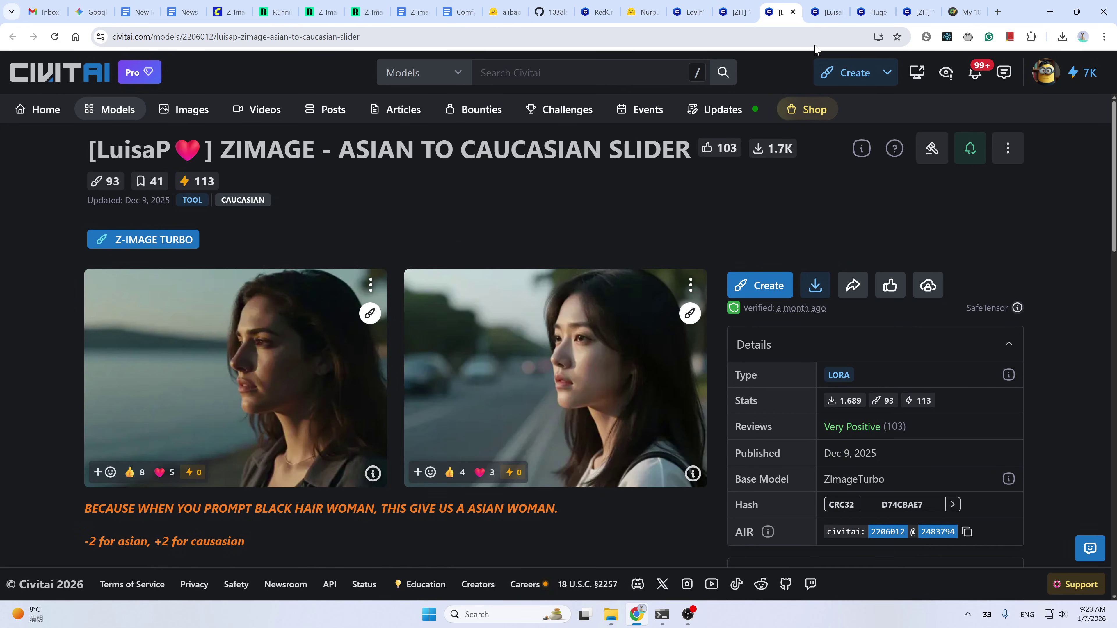
{"action": "left_click", "coordinate": [829, 15]}
{"action": "left_click", "coordinate": [865, 14]}
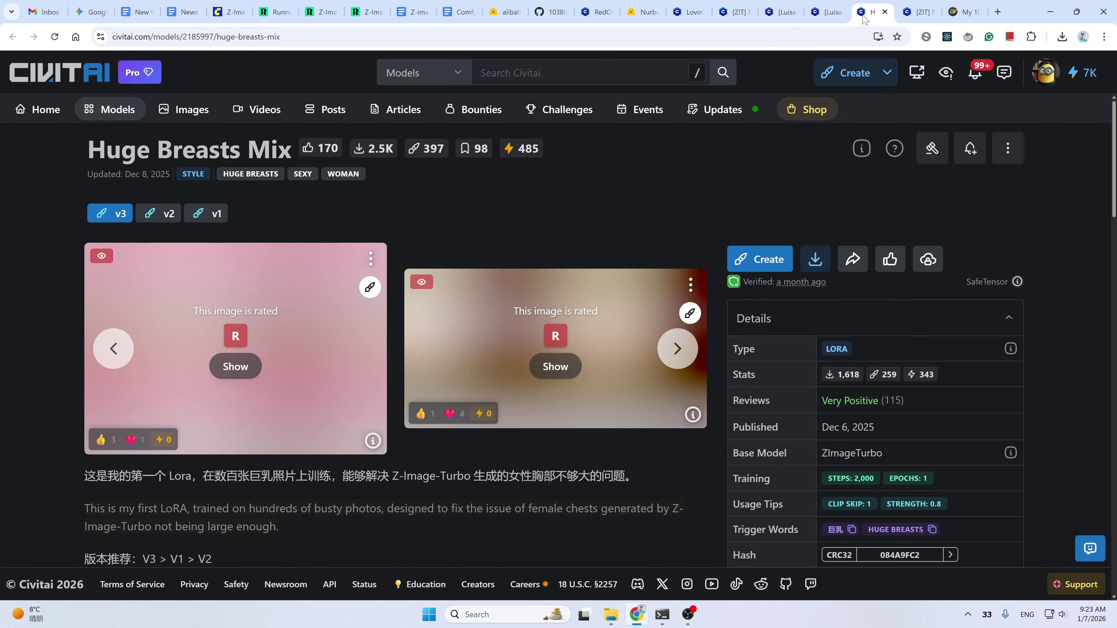
{"action": "left_click", "coordinate": [911, 16]}
{"action": "key", "text": "ctrl+shift+Tab"}
{"action": "key", "text": "ctrl+shift+Tab"}
{"action": "key", "text": "ctrl+shift+Tab"}
{"action": "key", "text": "ctrl+shift+Tab"}
{"action": "key", "text": "ctrl+shift+Tab"}
{"action": "key", "text": "ctrl+shift+Tab"}
{"action": "key", "text": "ctrl+shift+Tab"}
{"action": "key", "text": "ctrl+shift+Tab"}
{"action": "key", "text": "ctrl+shift+Tab"}
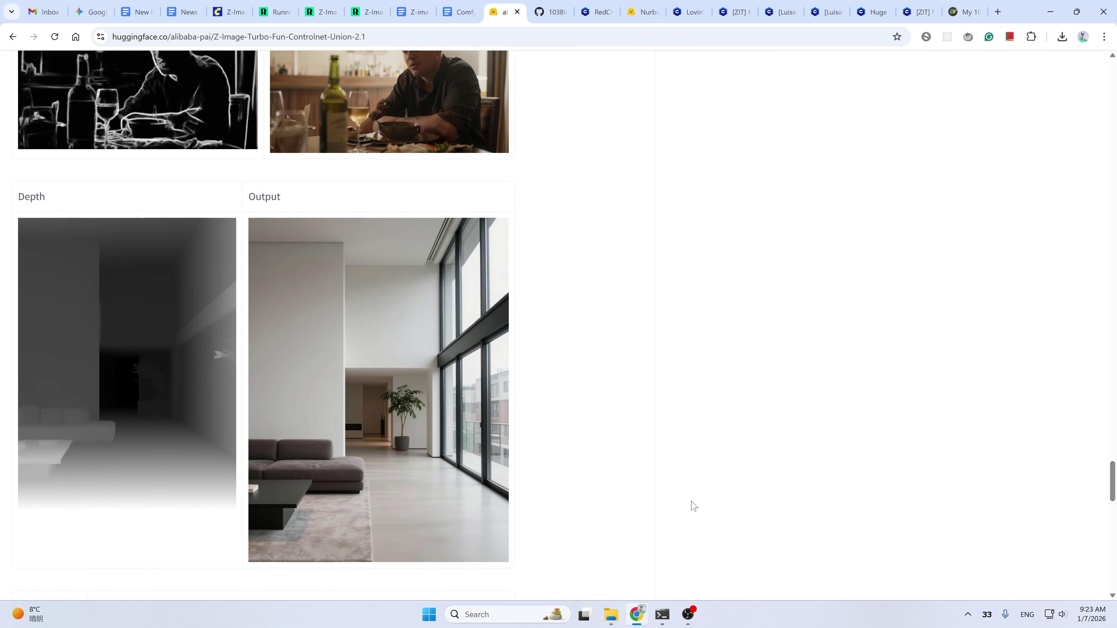
Review the RunningHub home, Image Remix Dev workflow canvas and app page, then switch to local ComfyUI.
{"action": "key", "text": "ctrl+6"}
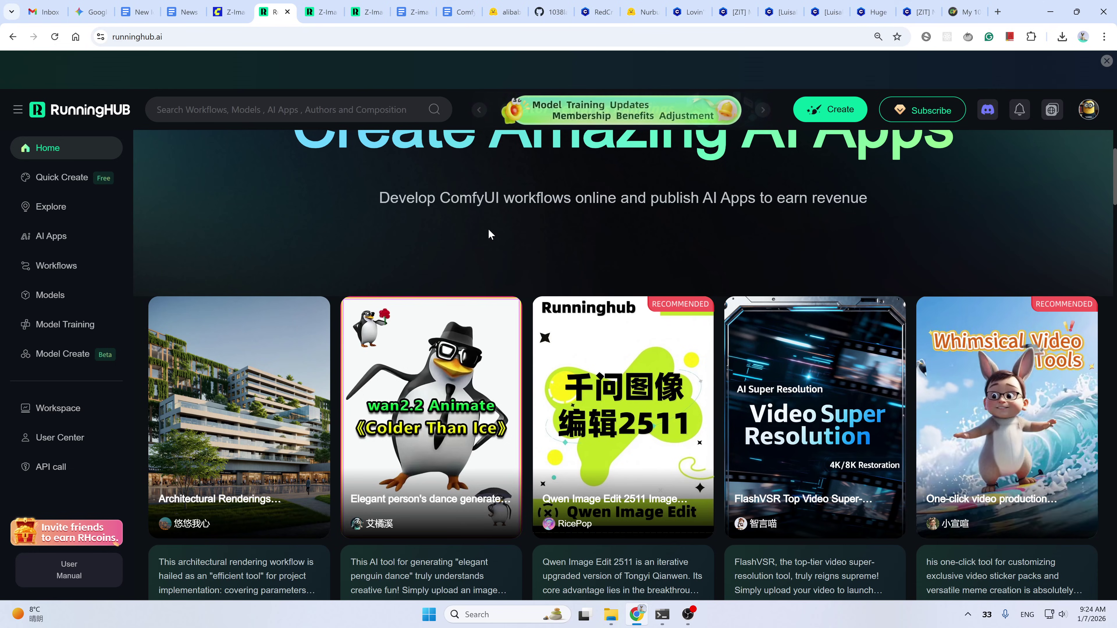
{"action": "key", "text": "ctrl+Tab"}
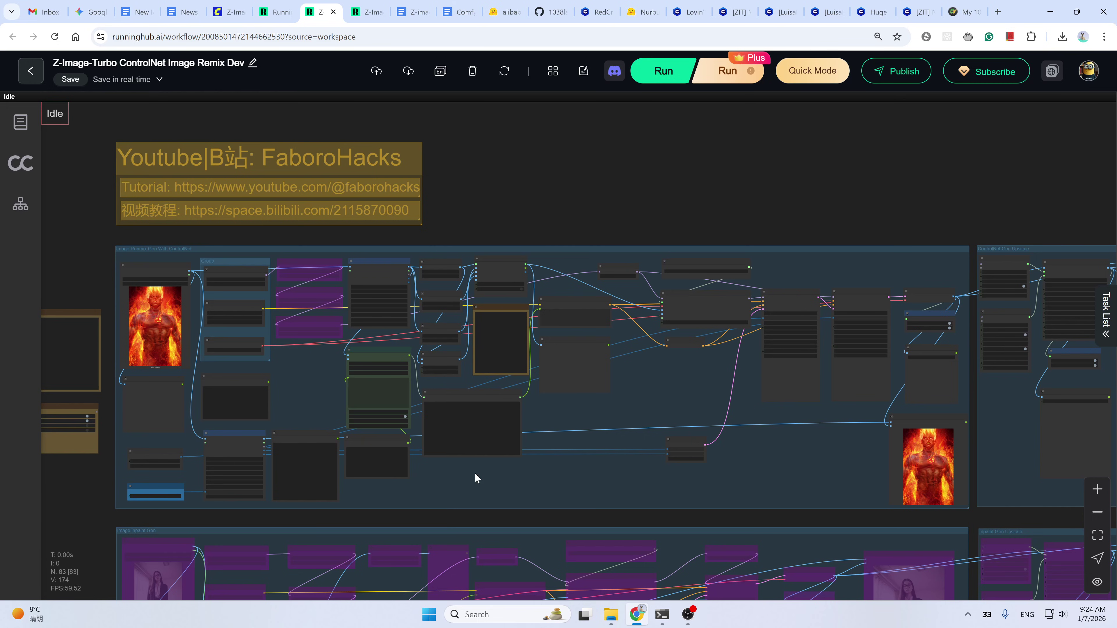
{"action": "key", "text": "ctrl+Tab"}
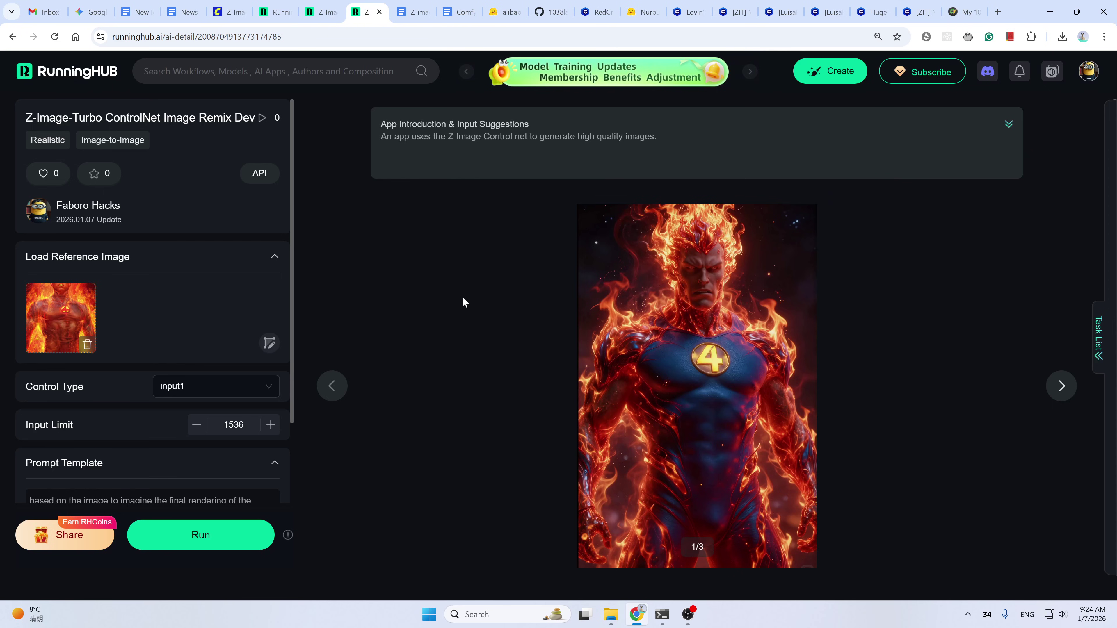
{"action": "scroll", "coordinate": [153, 308], "scroll_direction": "down", "scroll_amount": 2}
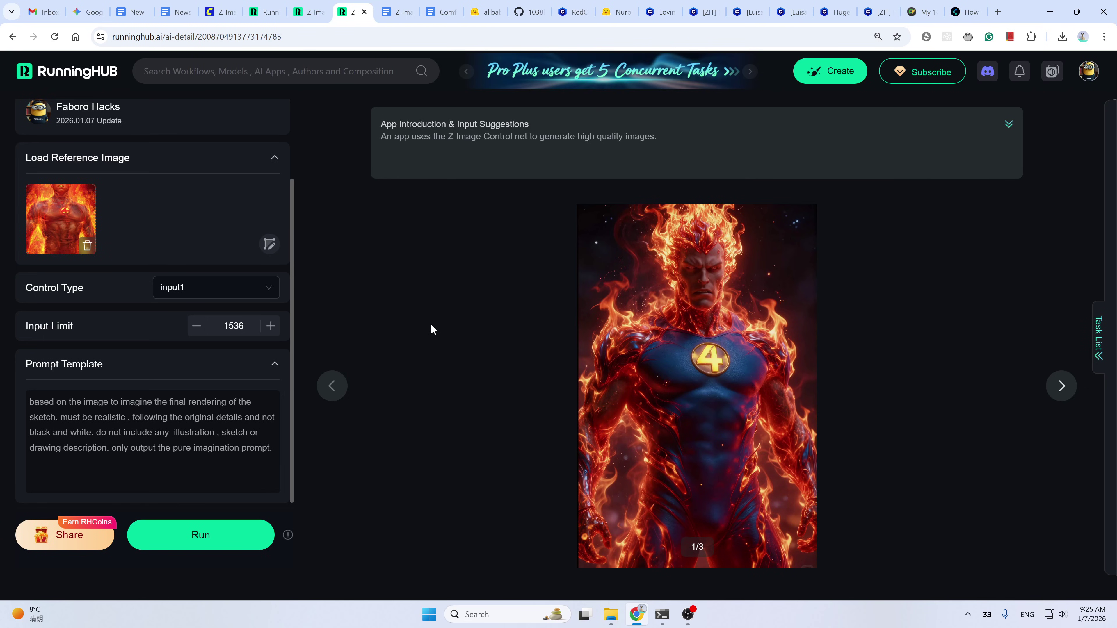
{"action": "left_click", "coordinate": [962, 12]}
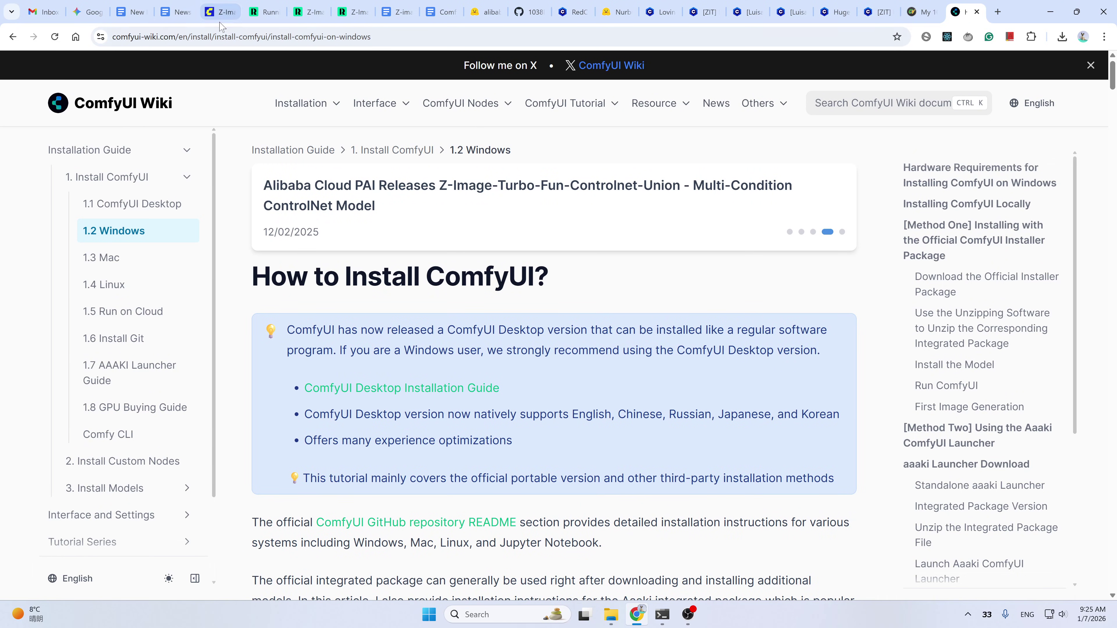
{"action": "left_click", "coordinate": [218, 12]}
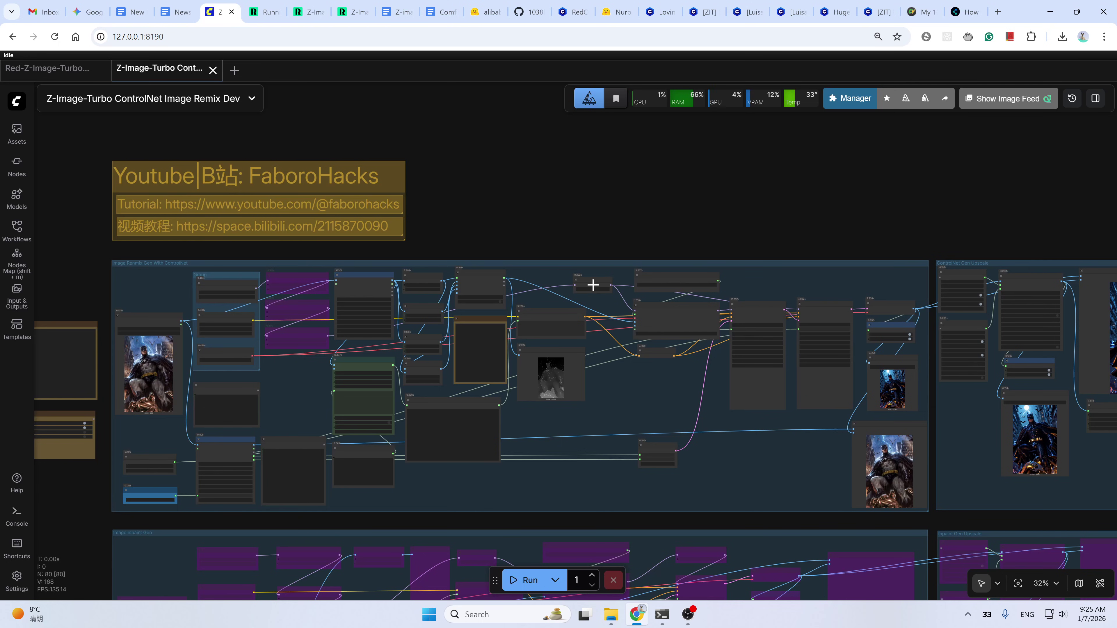
Drag the downloaded Image Remix Dev workflow JSON into ComfyUI, glancing at the Manager before returning.
{"action": "left_click", "coordinate": [1062, 36]}
{"action": "left_click_drag", "start_coordinate": [978, 91], "coordinate": [544, 194]}
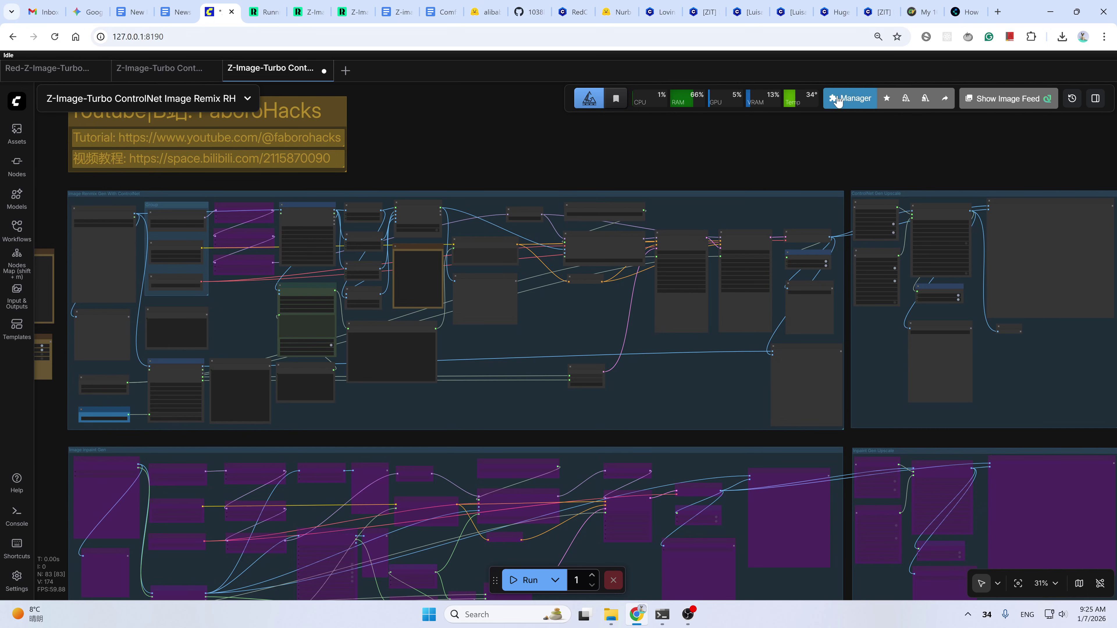
{"action": "left_click", "coordinate": [849, 98]}
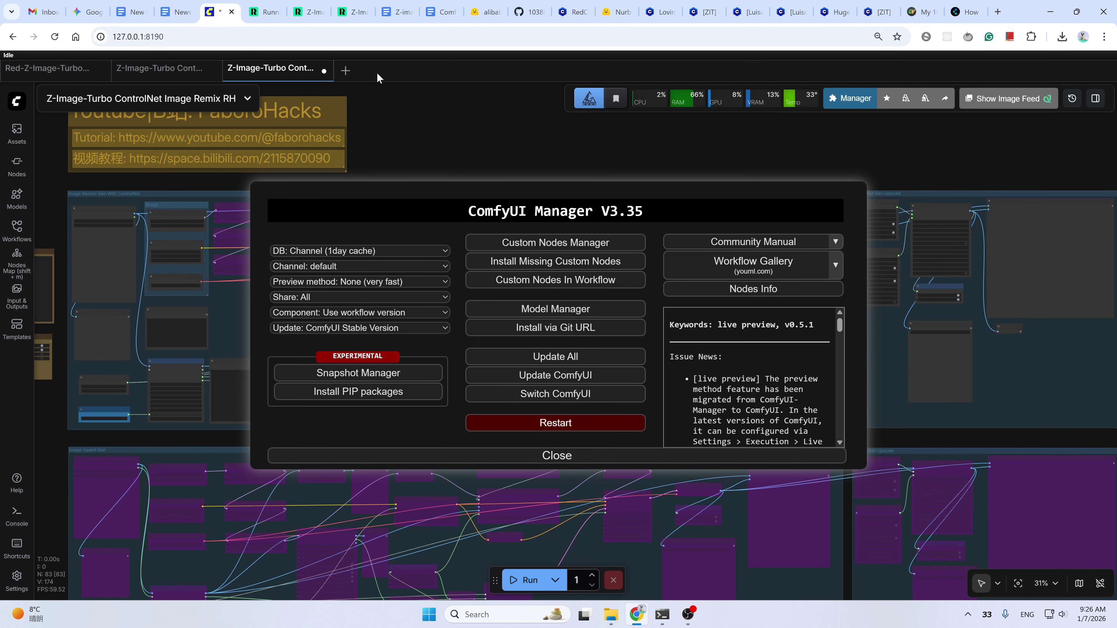
{"action": "left_click", "coordinate": [386, 130]}
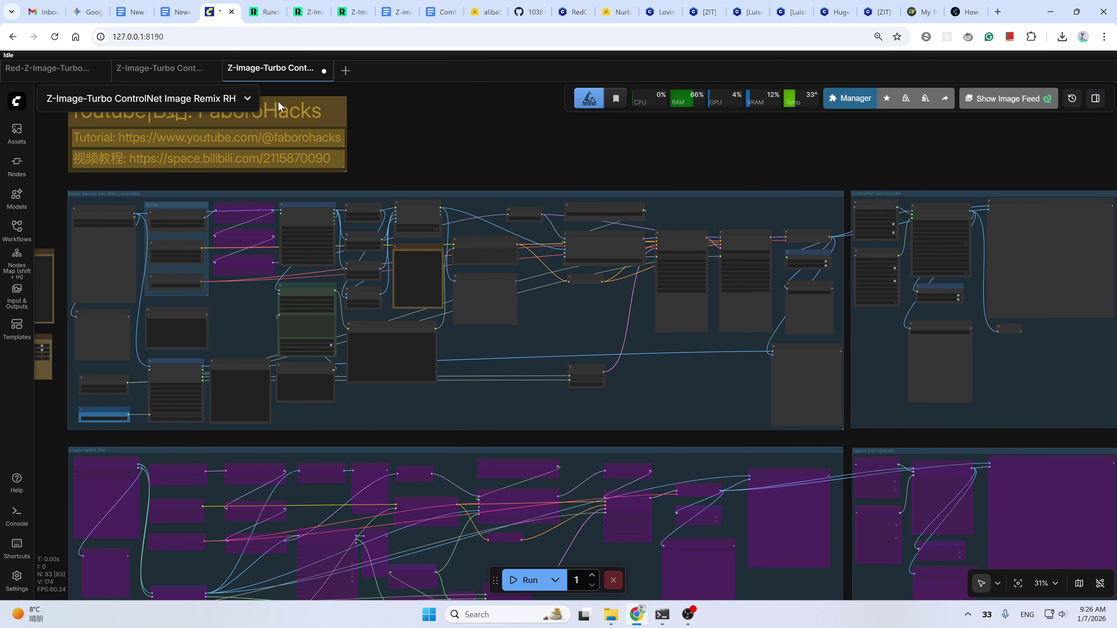
{"action": "left_click", "coordinate": [158, 68]}
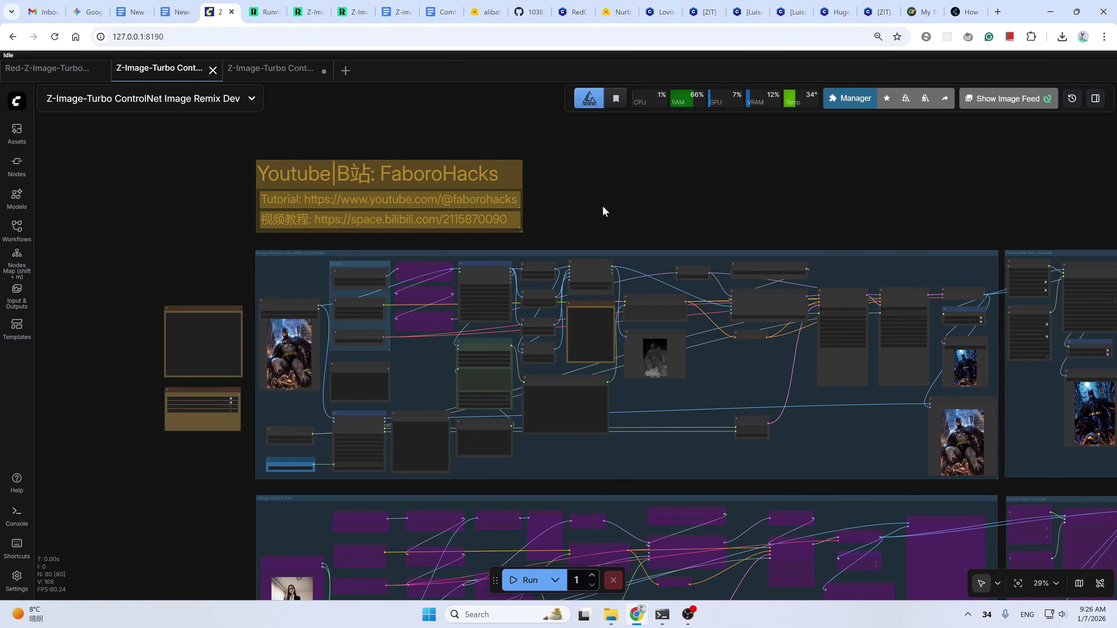
{"action": "scroll", "coordinate": [796, 220], "scroll_direction": "up", "scroll_amount": 5}
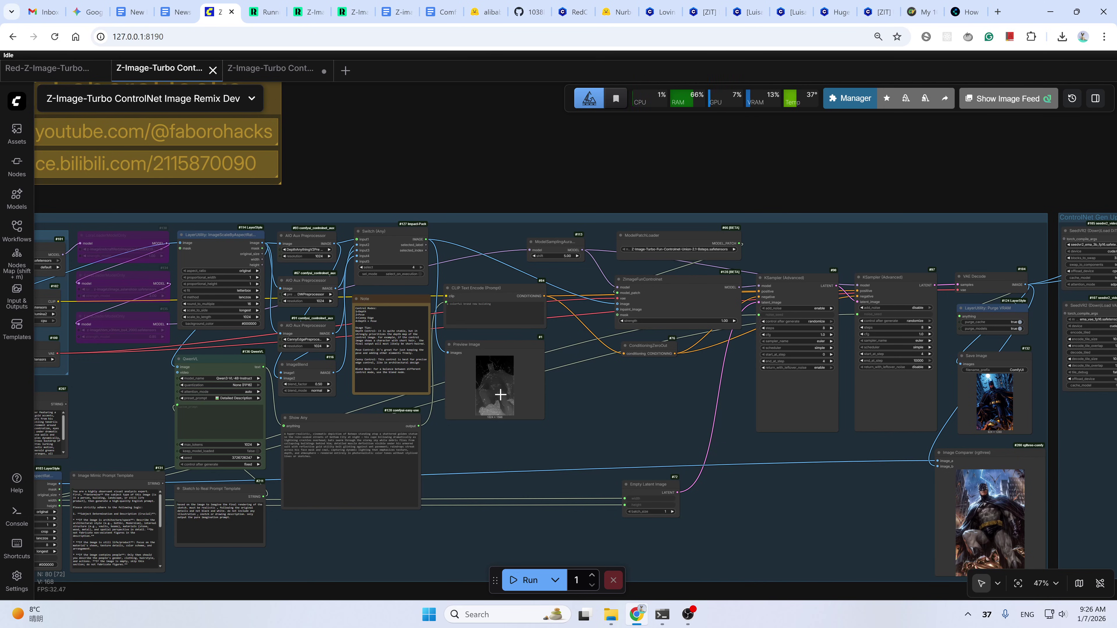
In Fast Groups Bypasser, keep Image Remix Gen and ControlNet Gen Upscale on and both Inpaint groups off.
{"action": "scroll", "coordinate": [361, 193], "scroll_direction": "left", "scroll_amount": 10}
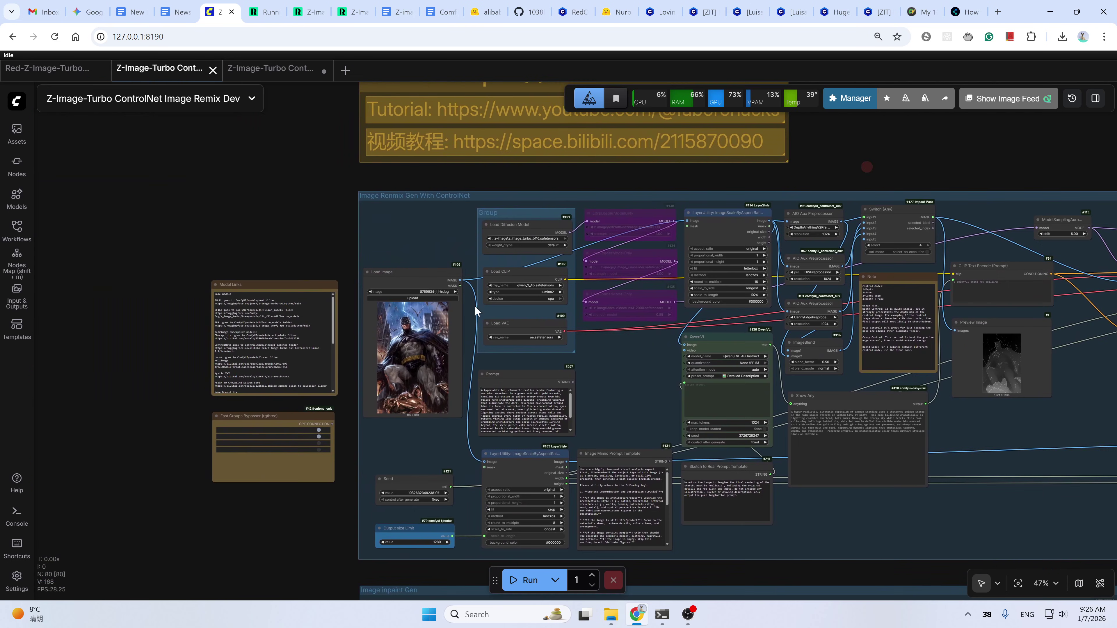
{"action": "scroll", "coordinate": [282, 481], "scroll_direction": "up", "scroll_amount": 3}
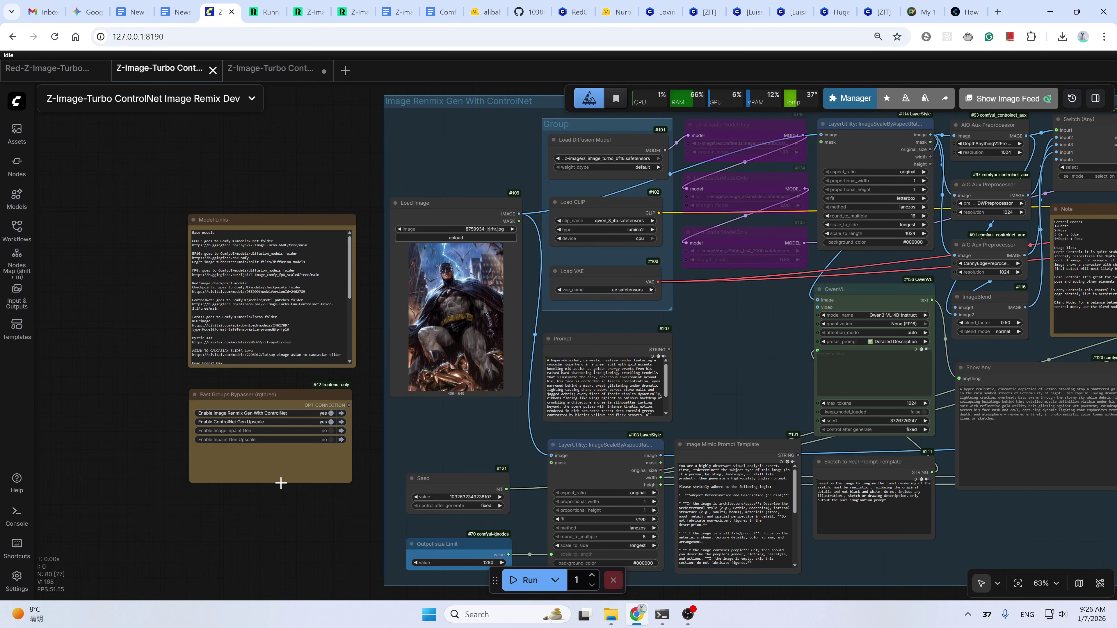
{"action": "left_click", "coordinate": [311, 431]}
{"action": "left_click", "coordinate": [313, 440]}
{"action": "left_click", "coordinate": [315, 421]}
{"action": "left_click", "coordinate": [315, 421]}
{"action": "left_click", "coordinate": [297, 282]}
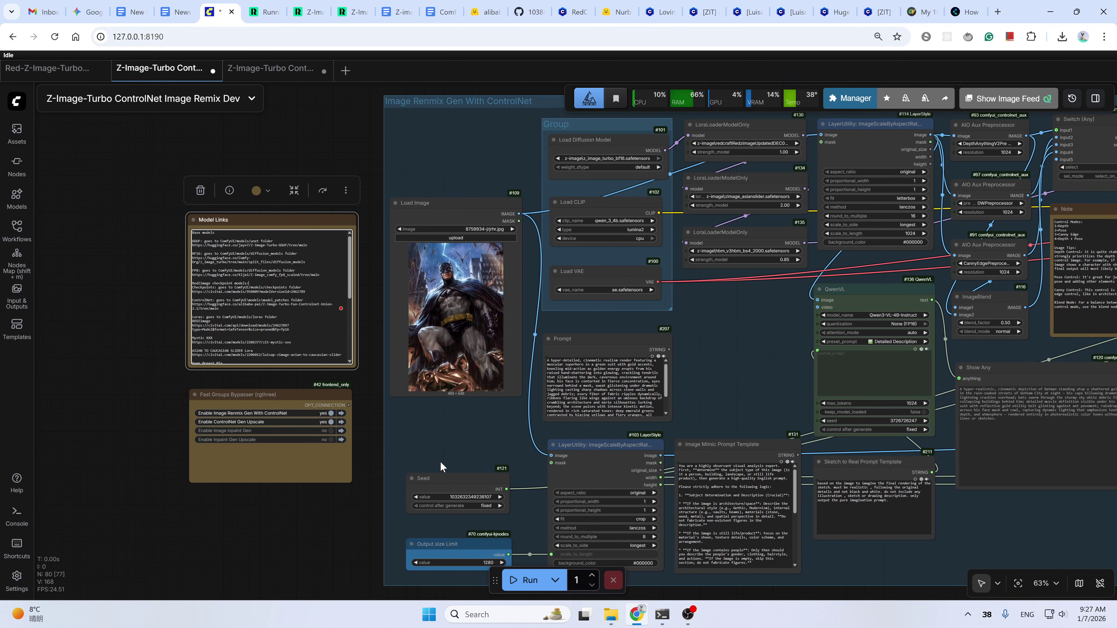
{"action": "scroll", "coordinate": [489, 504], "scroll_direction": "down", "scroll_amount": 2}
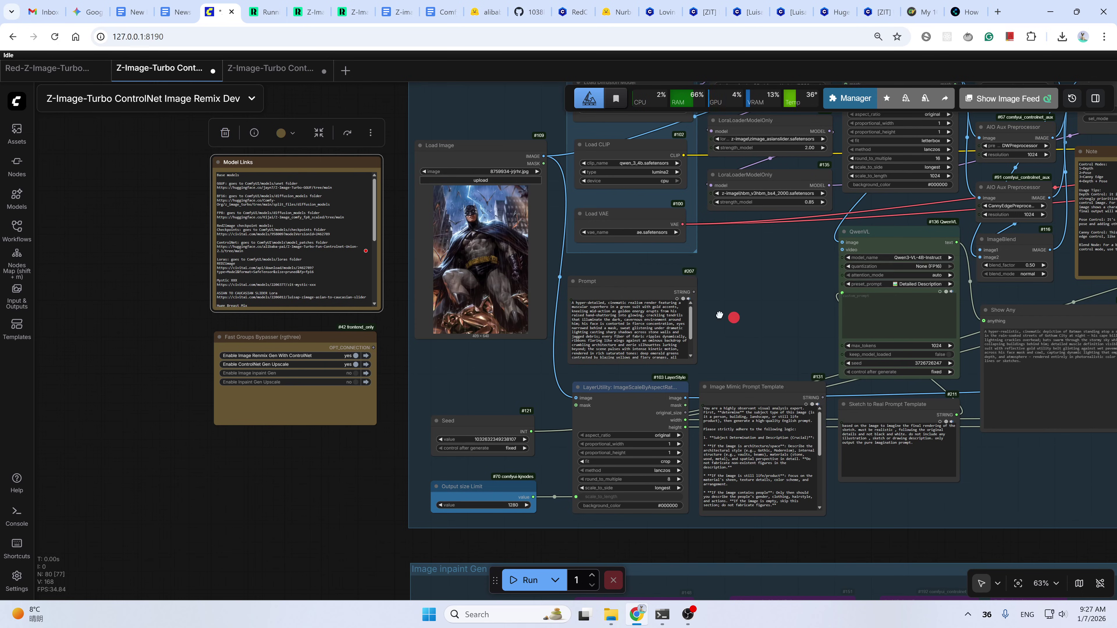
{"action": "left_click_drag", "start_coordinate": [703, 312], "coordinate": [633, 240]}
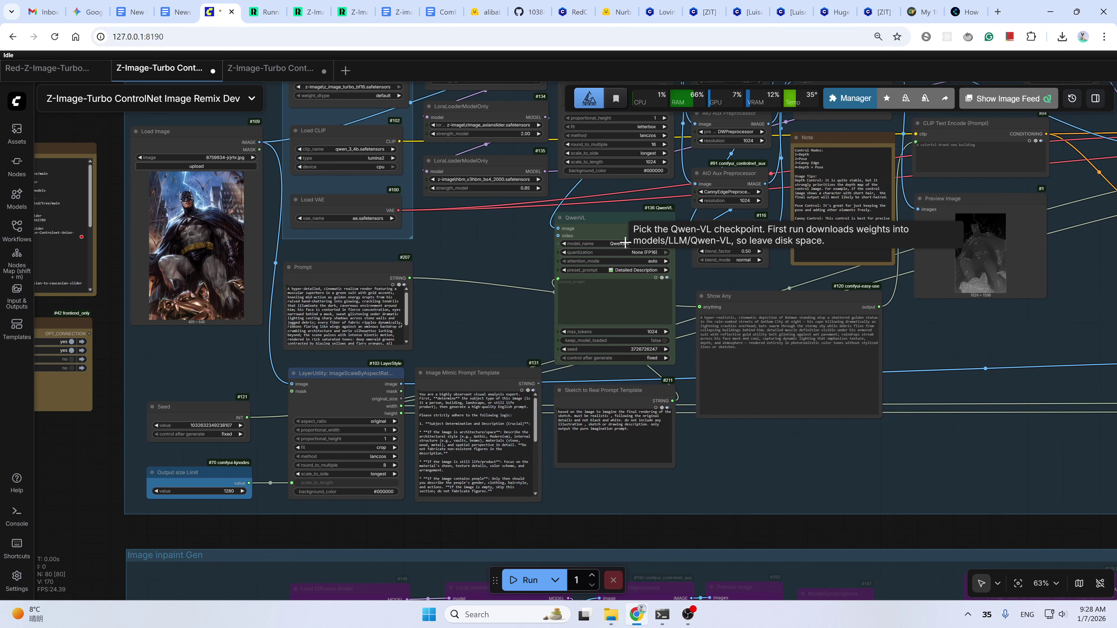
Reload the QwenVL node with fresh settings.
{"action": "right_click", "coordinate": [624, 221]}
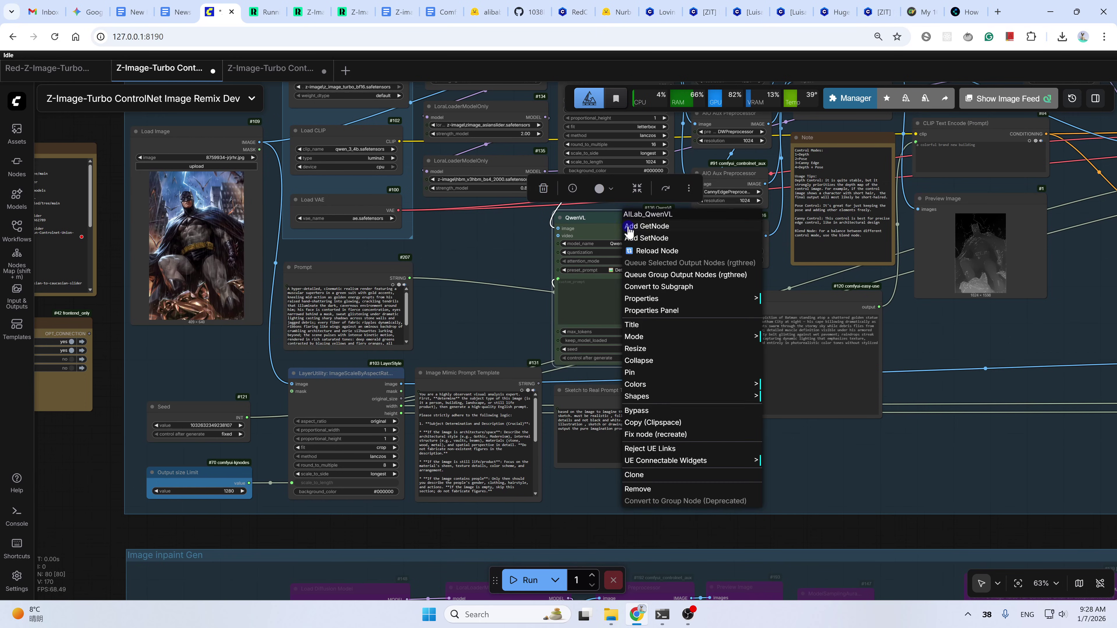
{"action": "left_click", "coordinate": [645, 249]}
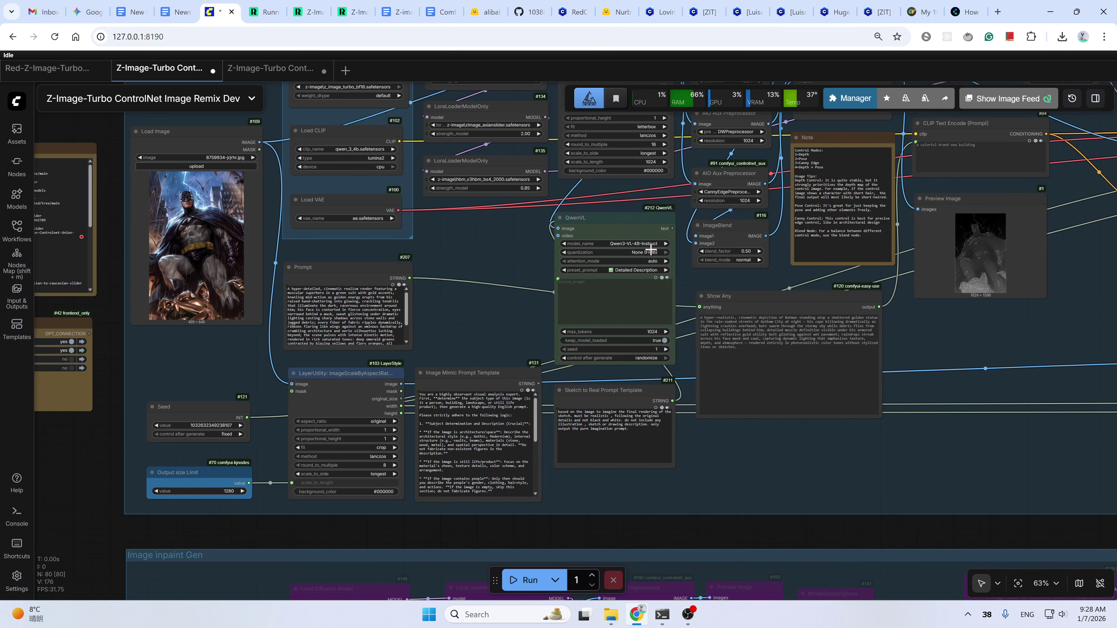
{"action": "scroll", "coordinate": [729, 292], "scroll_direction": "down", "scroll_amount": 1}
{"action": "left_click_drag", "start_coordinate": [729, 292], "coordinate": [660, 386]}
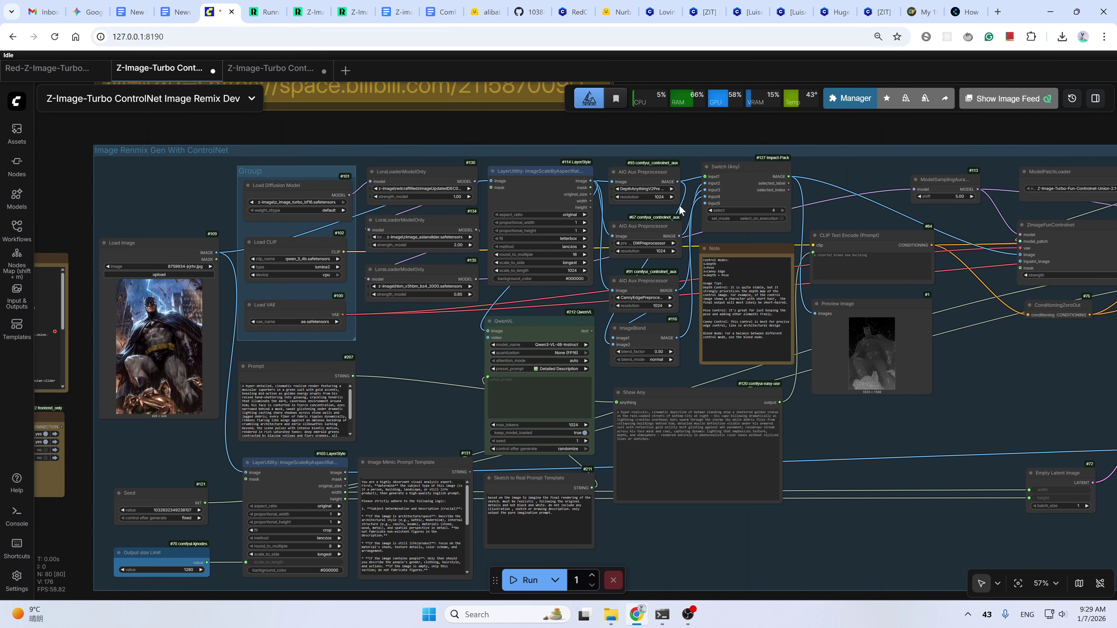
Set the control mode to Depth and load 'Generated Image October 22, 2025 - 5_52PM (1).png' as source.
{"action": "left_click", "coordinate": [708, 211]}
{"action": "scroll", "coordinate": [805, 381], "scroll_direction": "down", "scroll_amount": 2}
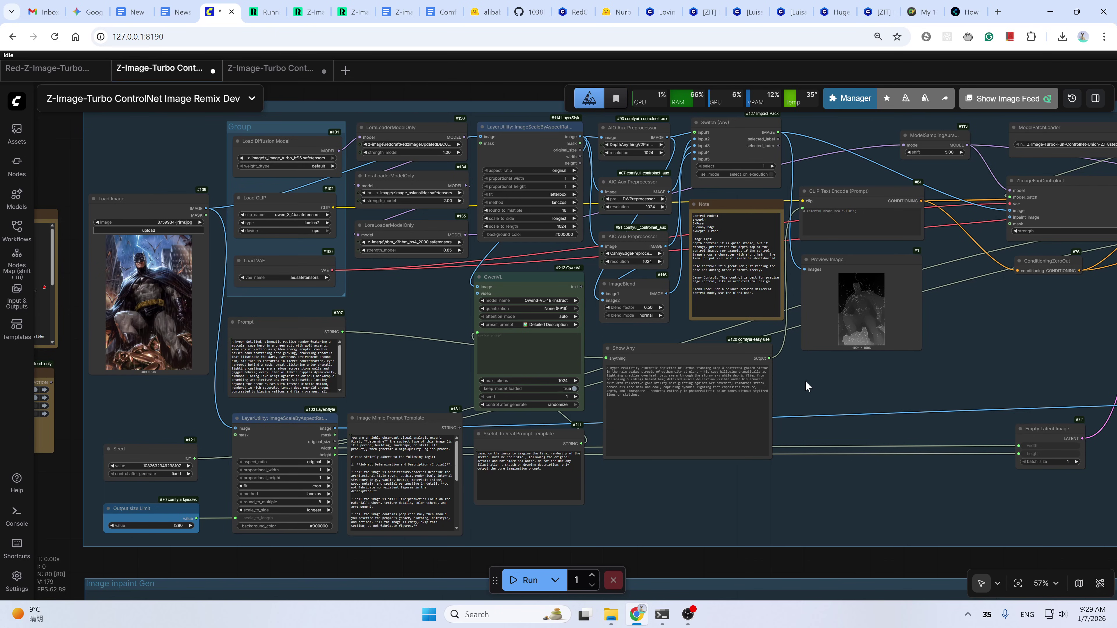
{"action": "left_click", "coordinate": [148, 230]}
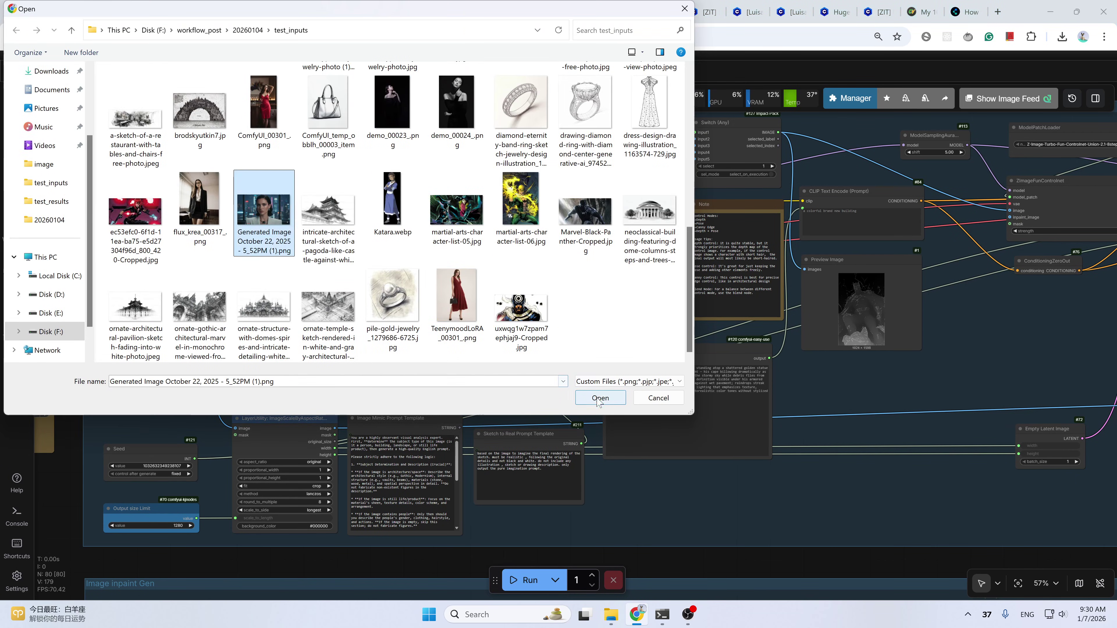
{"action": "left_click", "coordinate": [599, 398]}
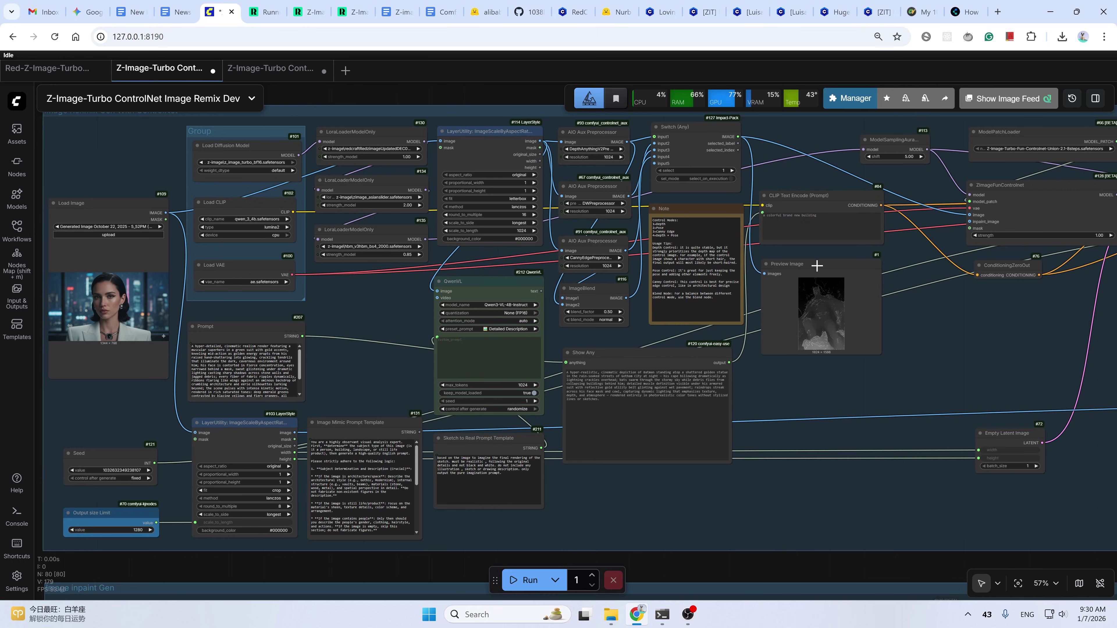
Queue only the Preview Image node to see the portrait's depth map.
{"action": "left_click", "coordinate": [812, 278]}
{"action": "right_click", "coordinate": [812, 279]}
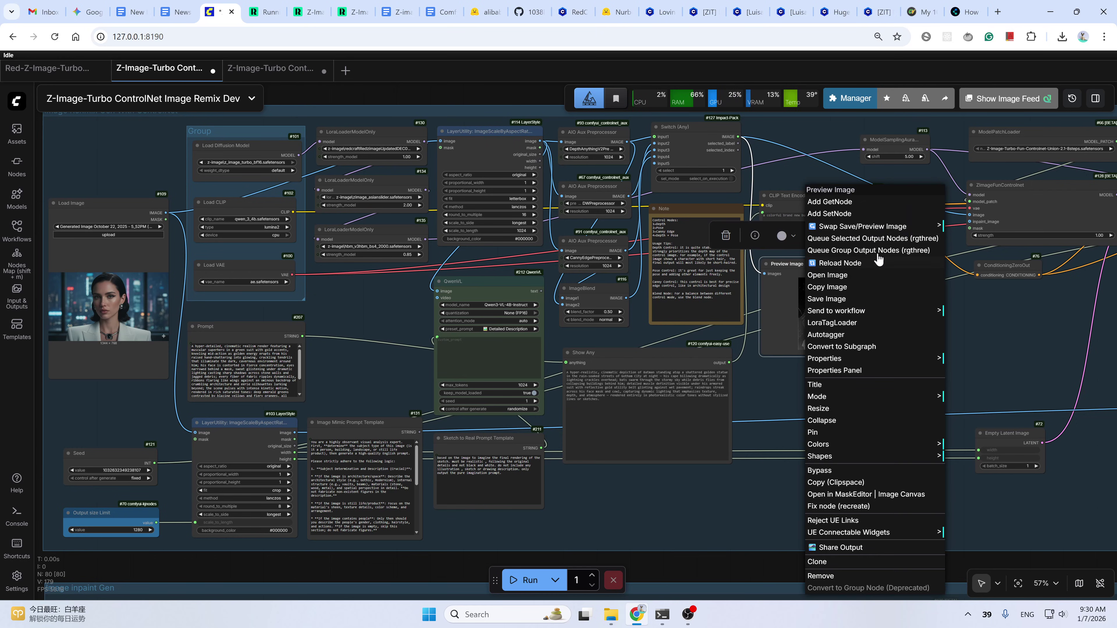
{"action": "left_click", "coordinate": [872, 241]}
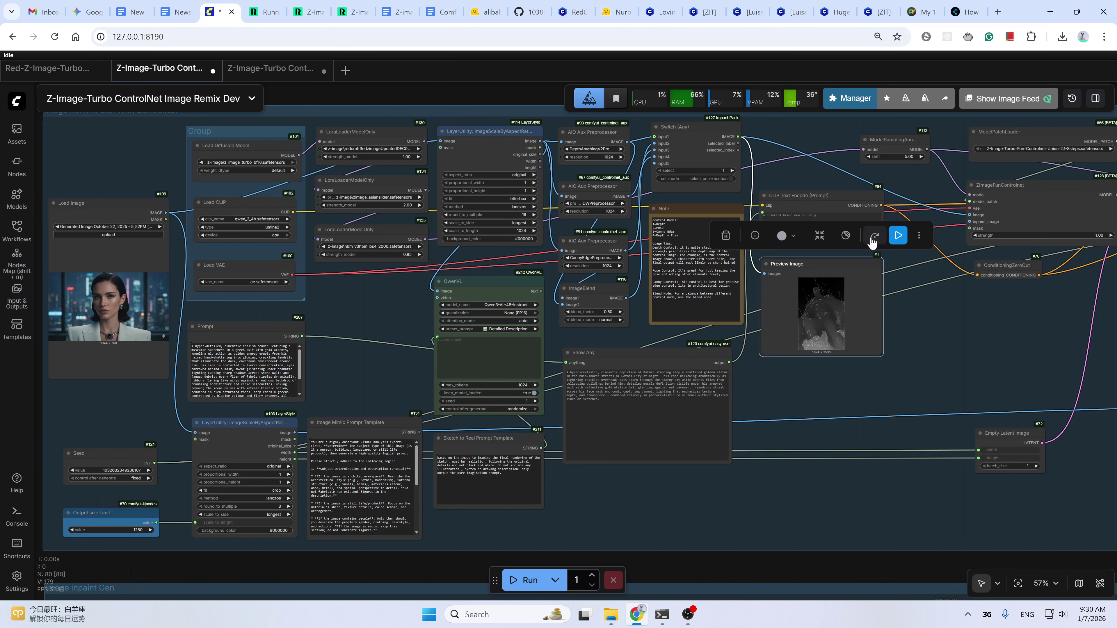
Run the whole workflow to generate the remixed white-blazer portrait.
{"action": "scroll", "coordinate": [861, 294], "scroll_direction": "up", "scroll_amount": 4}
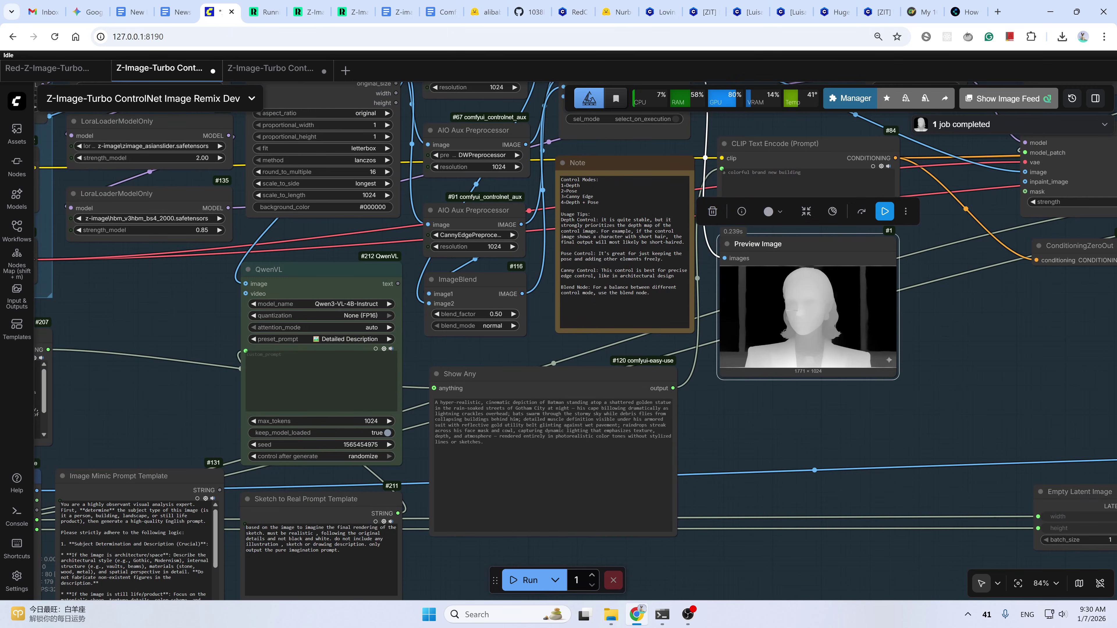
{"action": "scroll", "coordinate": [408, 345], "scroll_direction": "down", "scroll_amount": 3}
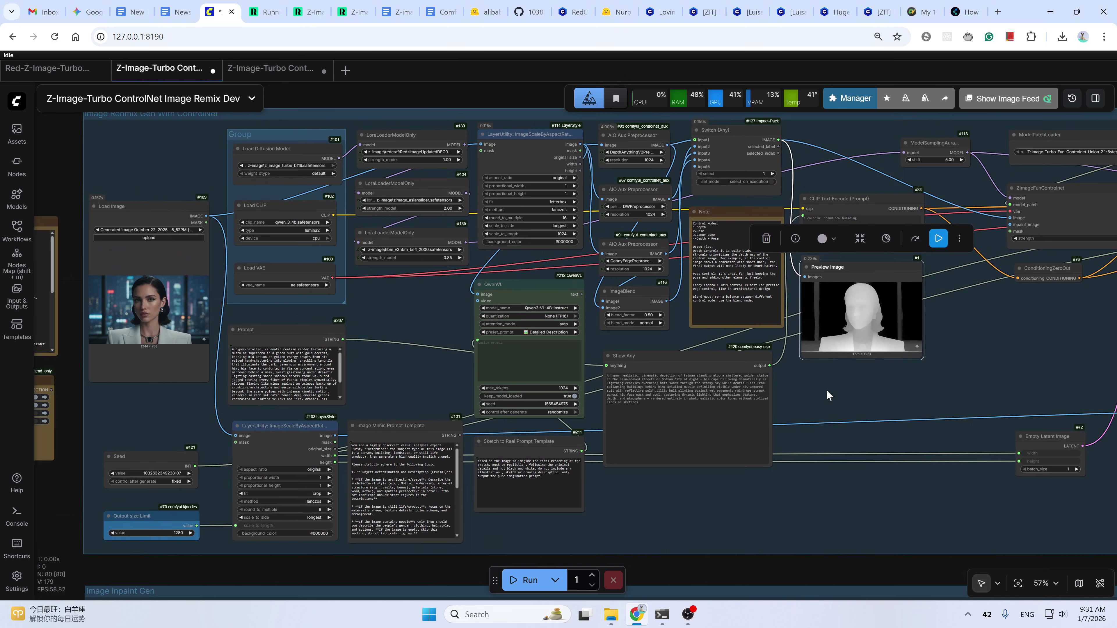
{"action": "scroll", "coordinate": [785, 391], "scroll_direction": "down", "scroll_amount": 1}
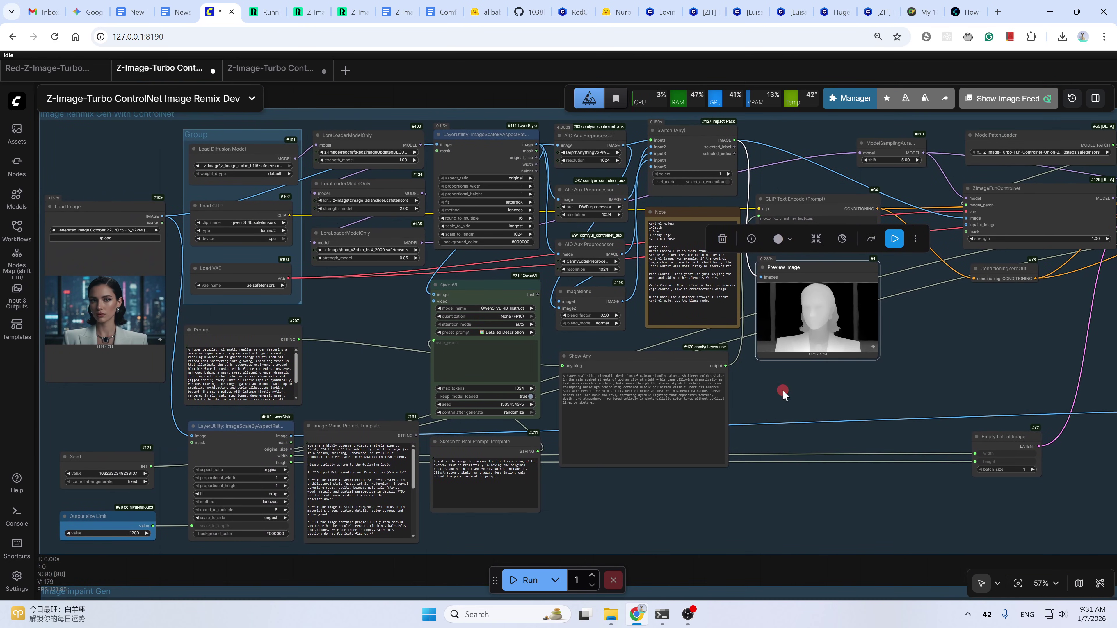
{"action": "left_click", "coordinate": [522, 581]}
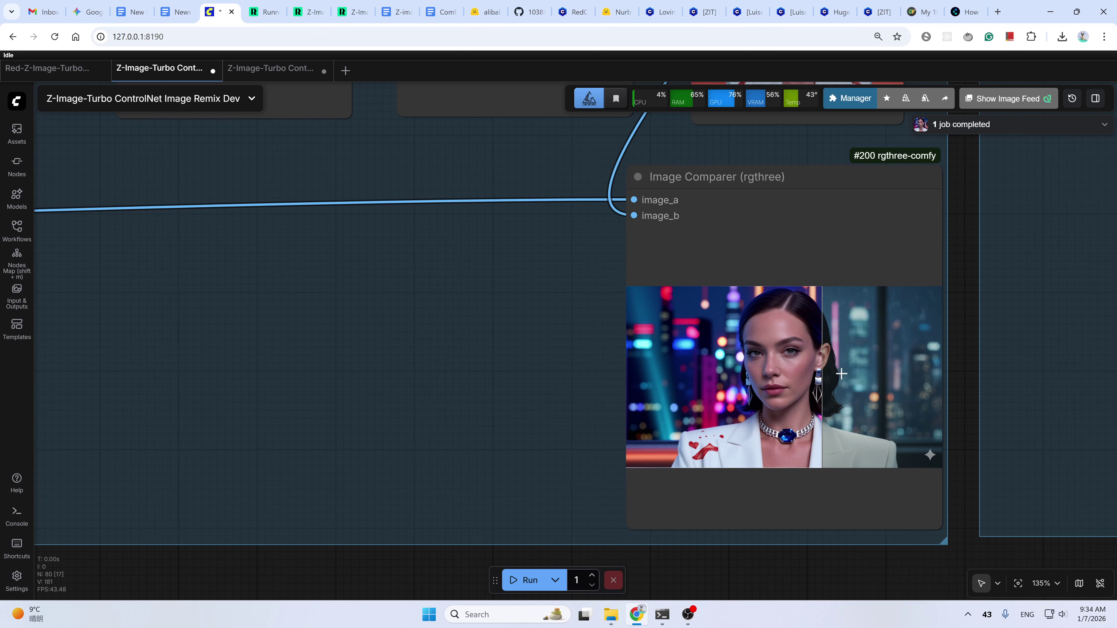
Switch the control mode to Pose and preview the portrait's pose map.
{"action": "key", "text": "."}
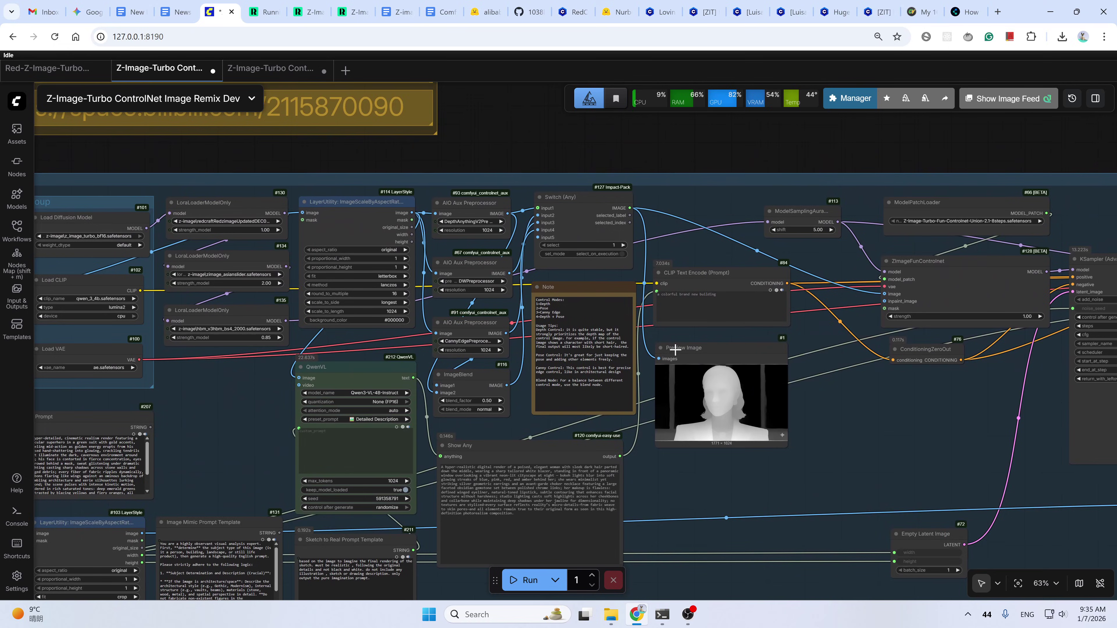
{"action": "scroll", "coordinate": [435, 286], "scroll_direction": "up", "scroll_amount": 5}
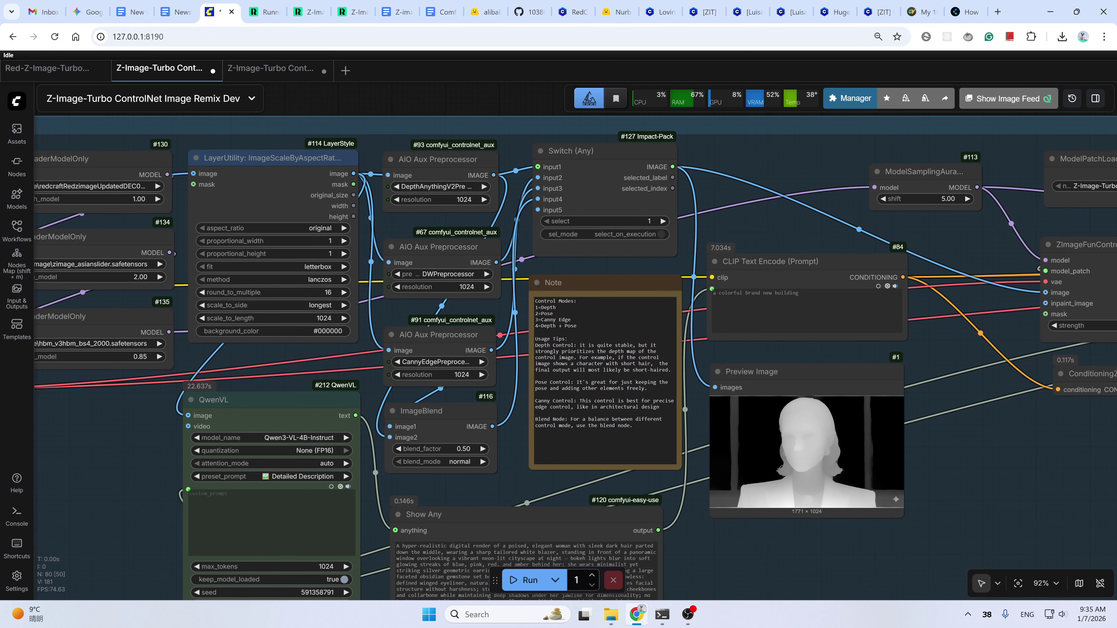
{"action": "left_click", "coordinate": [663, 221]}
{"action": "left_click", "coordinate": [828, 385]}
{"action": "right_click", "coordinate": [828, 384]}
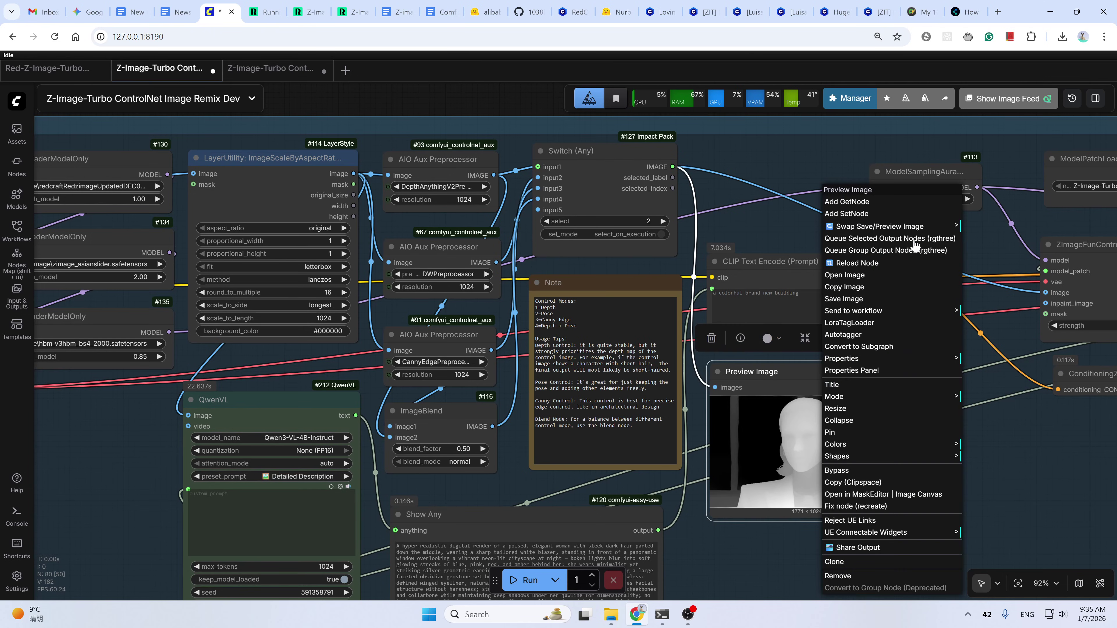
{"action": "left_click", "coordinate": [898, 240]}
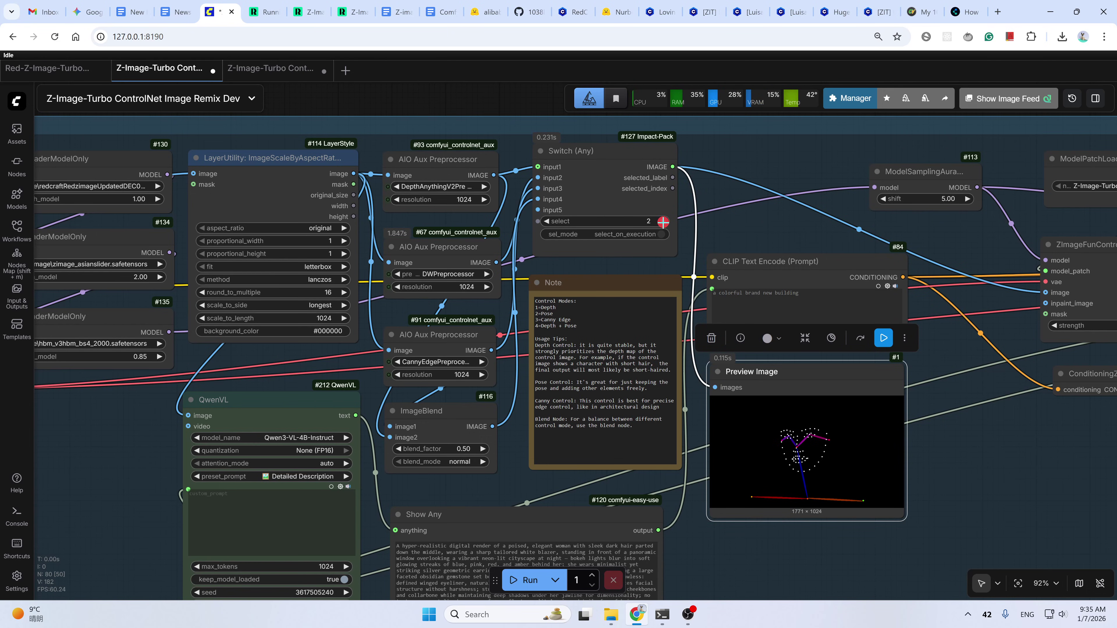
Try Canny Edge, then set the control mode to Depth + Pose and queue the preview.
{"action": "left_click", "coordinate": [663, 221]}
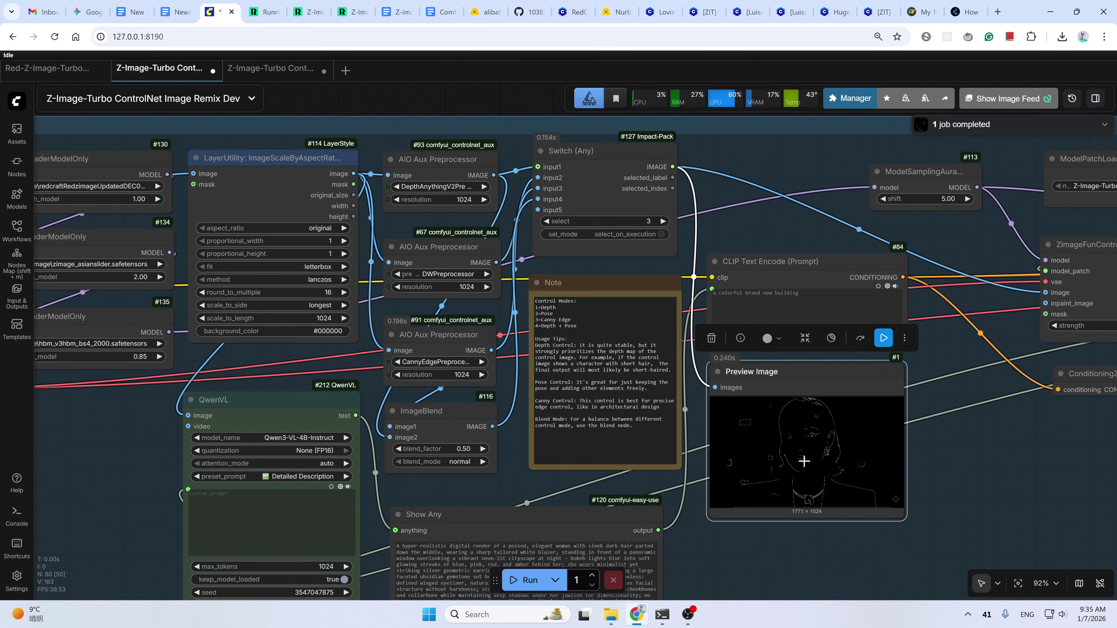
{"action": "scroll", "coordinate": [813, 454], "scroll_direction": "up", "scroll_amount": 3}
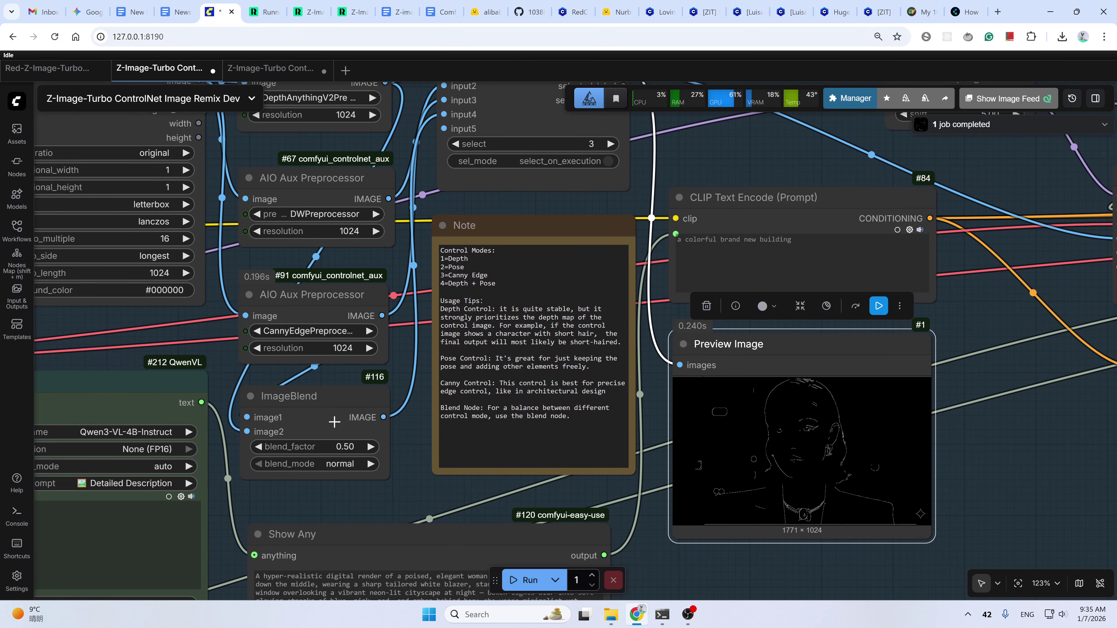
{"action": "left_click", "coordinate": [335, 421]}
{"action": "scroll", "coordinate": [444, 423], "scroll_direction": "down", "scroll_amount": 2}
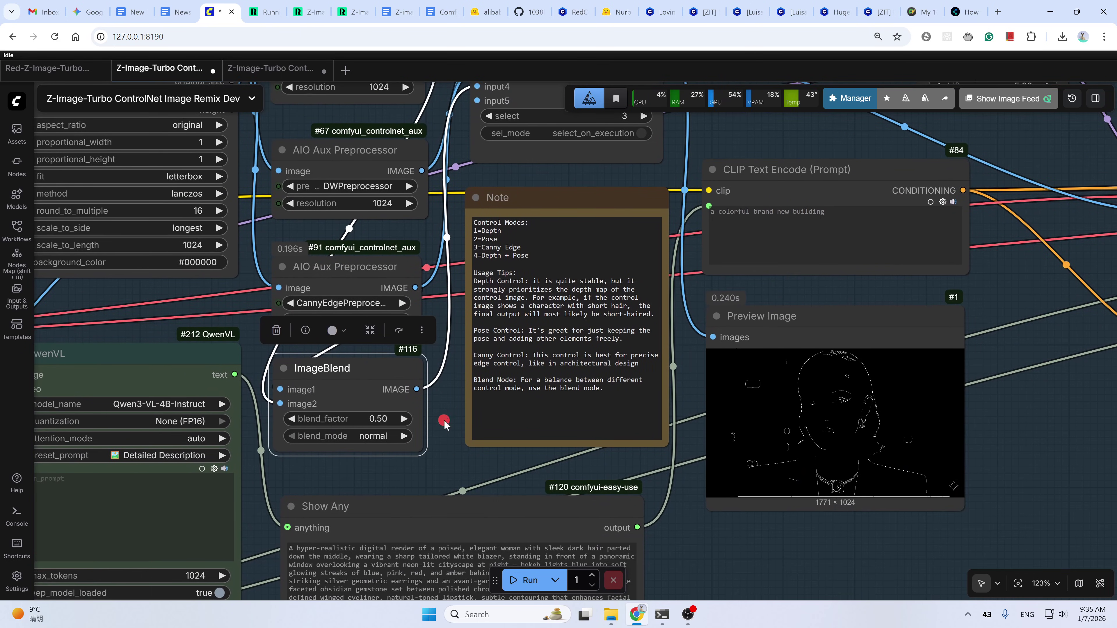
{"action": "scroll", "coordinate": [444, 420], "scroll_direction": "down", "scroll_amount": 2}
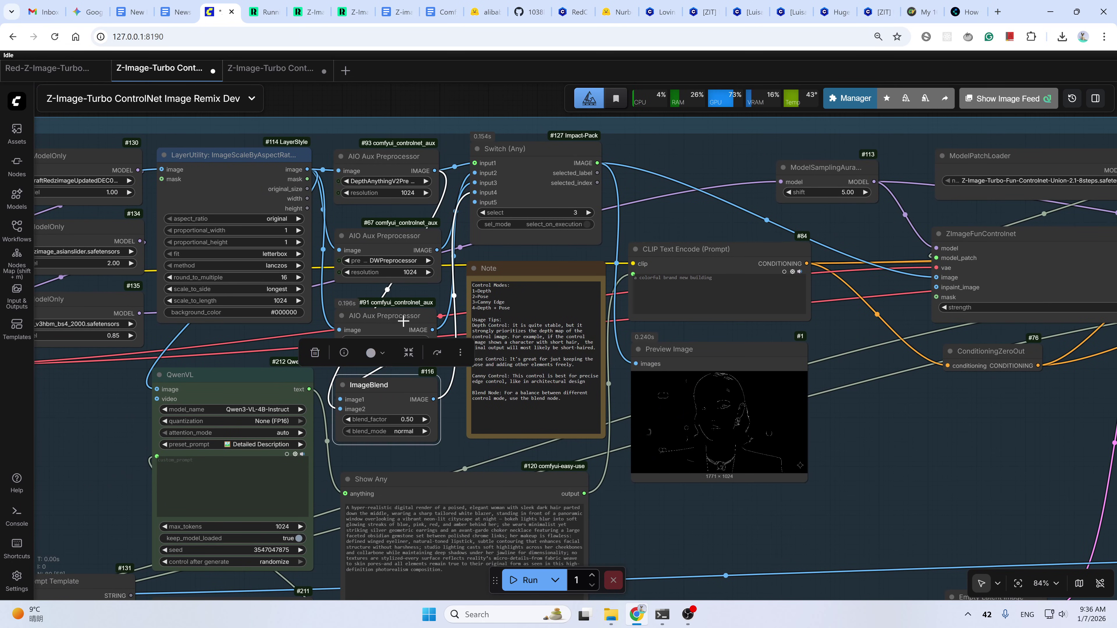
{"action": "left_click", "coordinate": [424, 323]}
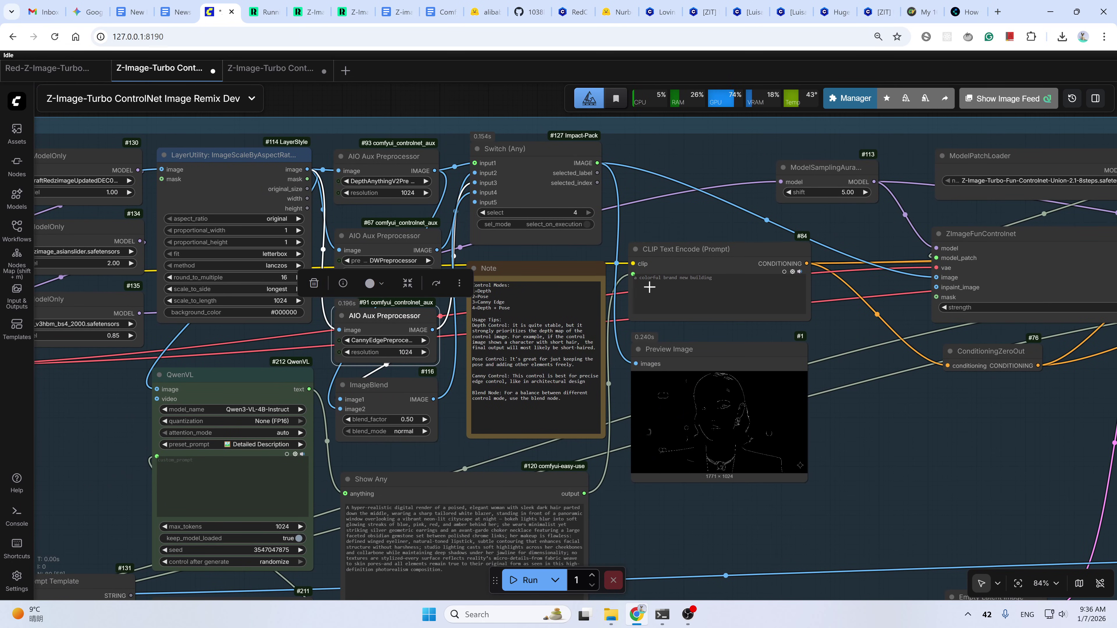
{"action": "left_click", "coordinate": [588, 213]}
{"action": "left_click", "coordinate": [719, 360]}
{"action": "right_click", "coordinate": [720, 360]}
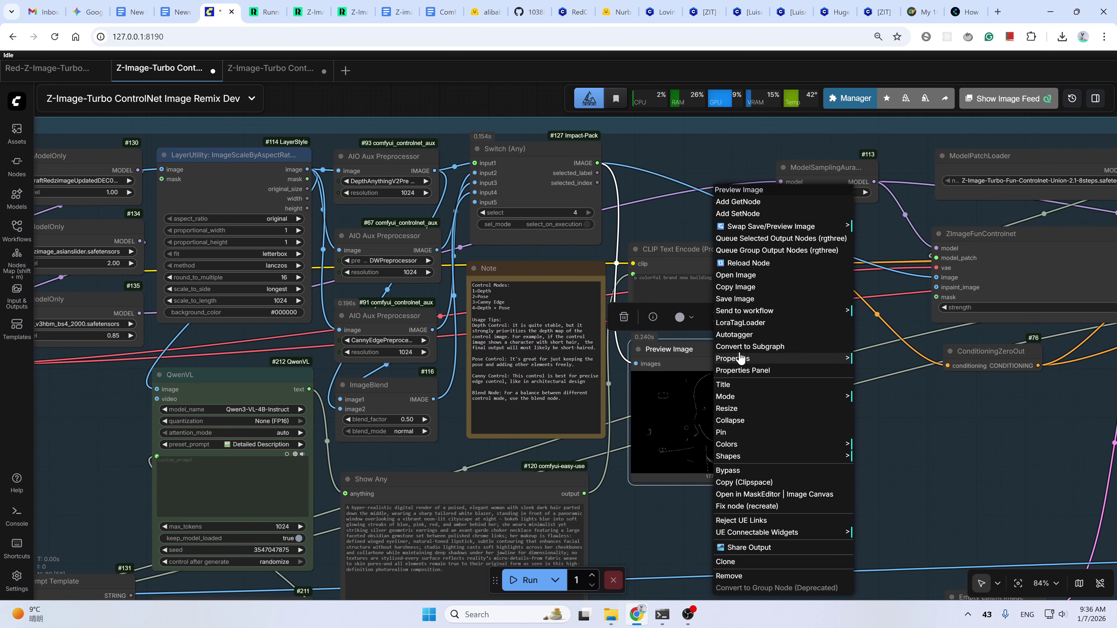
{"action": "left_click", "coordinate": [799, 242]}
Wire the #67 pose IMAGE output into ImageBlend image1 and preview the blended Depth + Pose map.
{"action": "scroll", "coordinate": [703, 434], "scroll_direction": "up", "scroll_amount": 4}
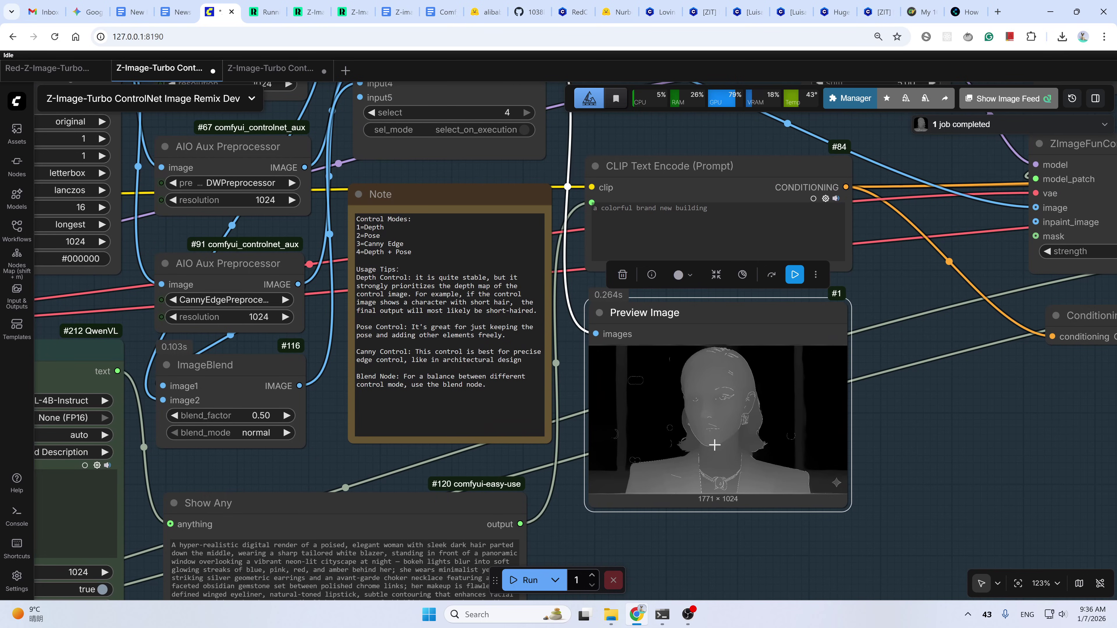
{"action": "scroll", "coordinate": [741, 418], "scroll_direction": "down", "scroll_amount": 3}
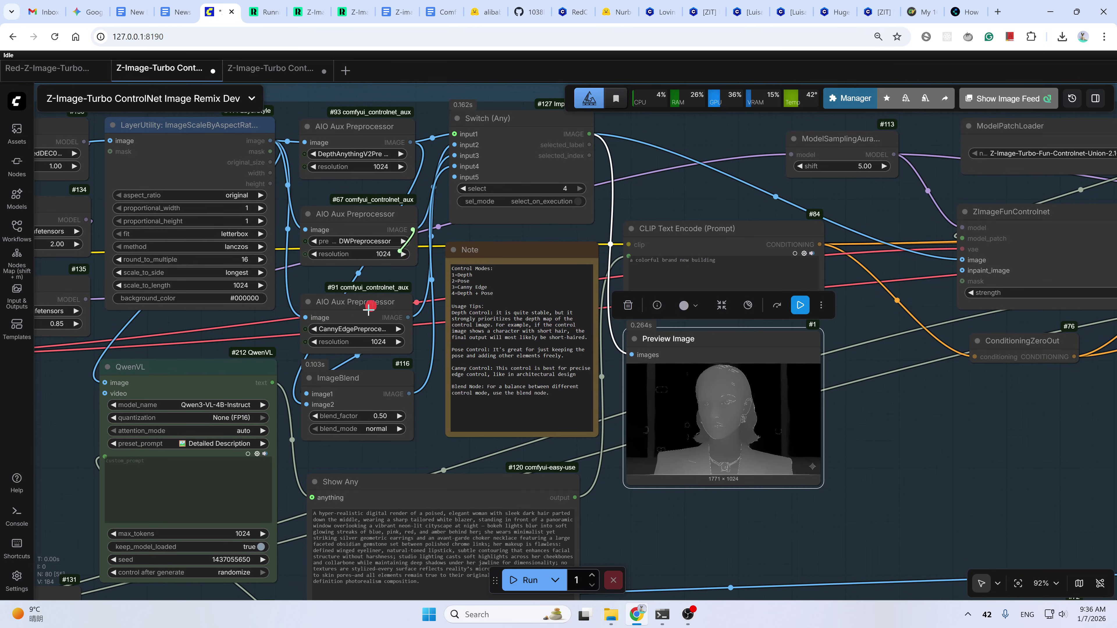
{"action": "left_click_drag", "start_coordinate": [360, 324], "coordinate": [322, 386]}
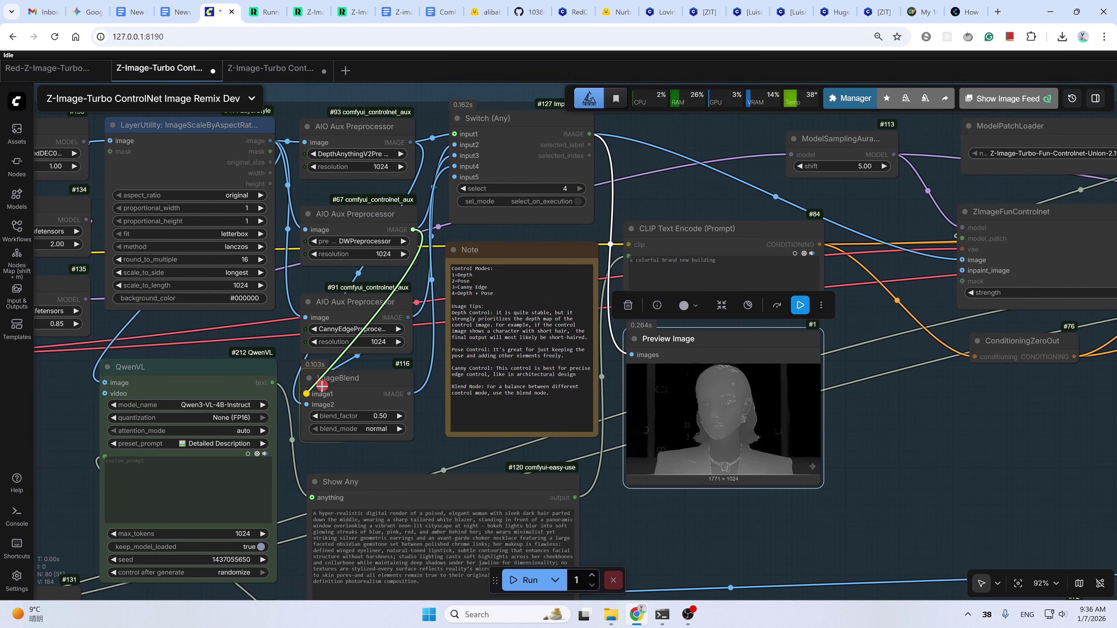
{"action": "left_click_drag", "start_coordinate": [322, 386], "coordinate": [323, 385]}
{"action": "right_click", "coordinate": [709, 343]}
{"action": "left_click", "coordinate": [808, 254]}
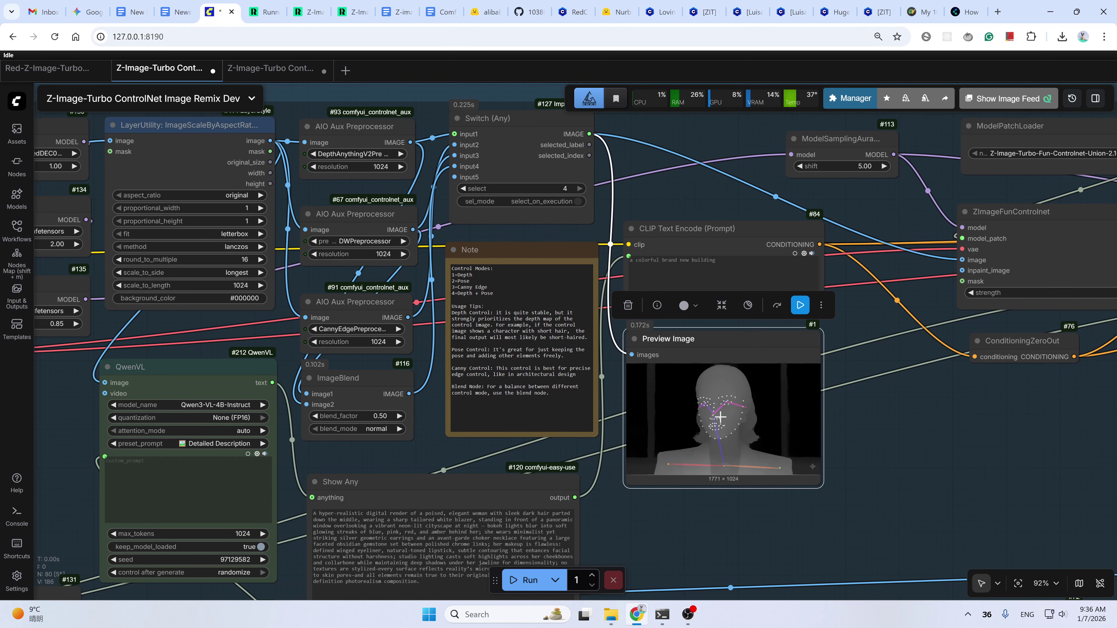
{"action": "scroll", "coordinate": [720, 418], "scroll_direction": "down", "scroll_amount": 1}
{"action": "scroll", "coordinate": [906, 415], "scroll_direction": "right", "scroll_amount": 10}
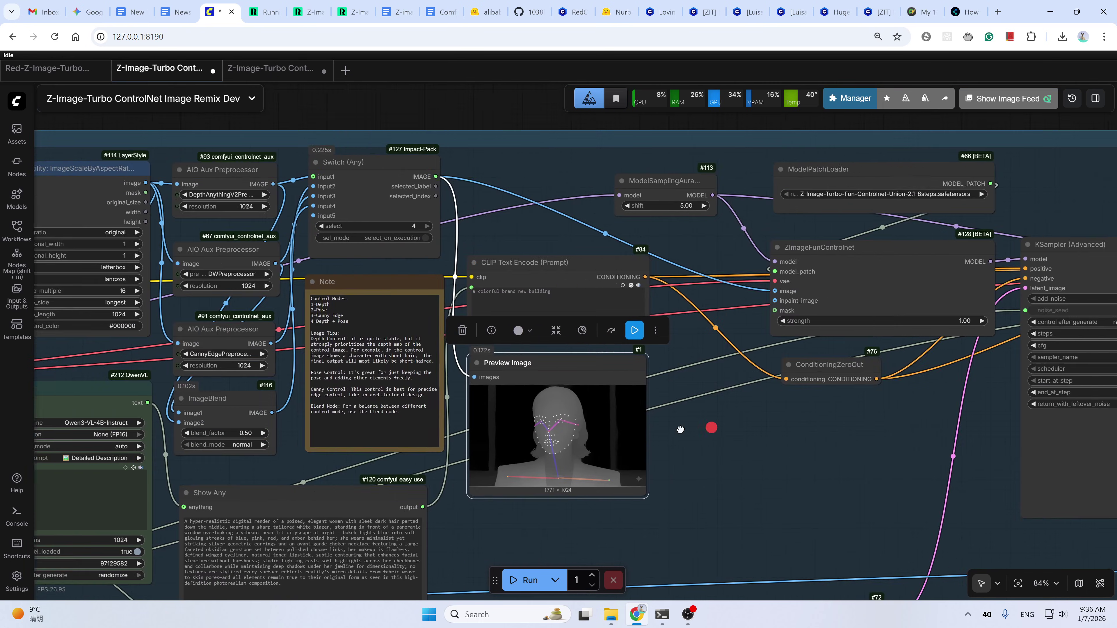
{"action": "left_click", "coordinate": [729, 238]}
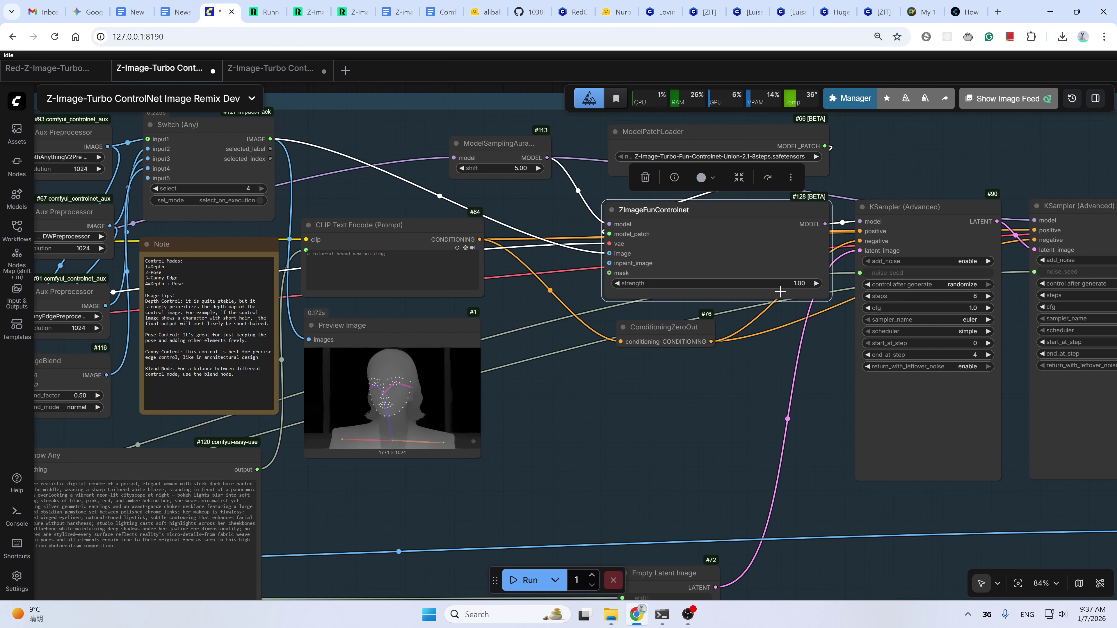
{"action": "left_click_drag", "start_coordinate": [1009, 342], "coordinate": [715, 343]}
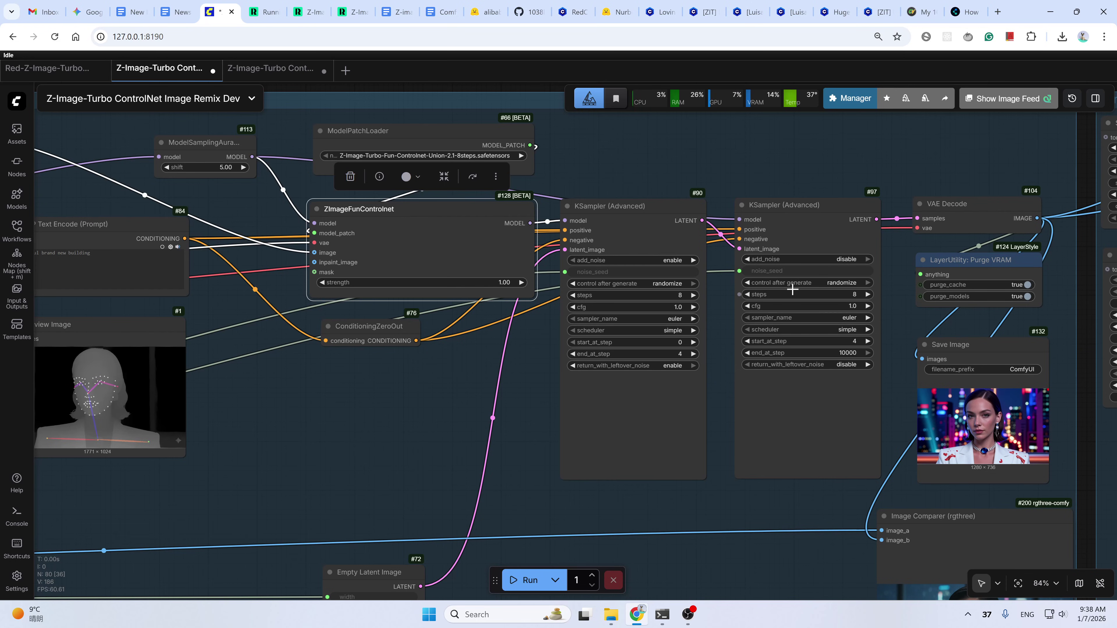
{"action": "scroll", "coordinate": [791, 289], "scroll_direction": "down", "scroll_amount": 4}
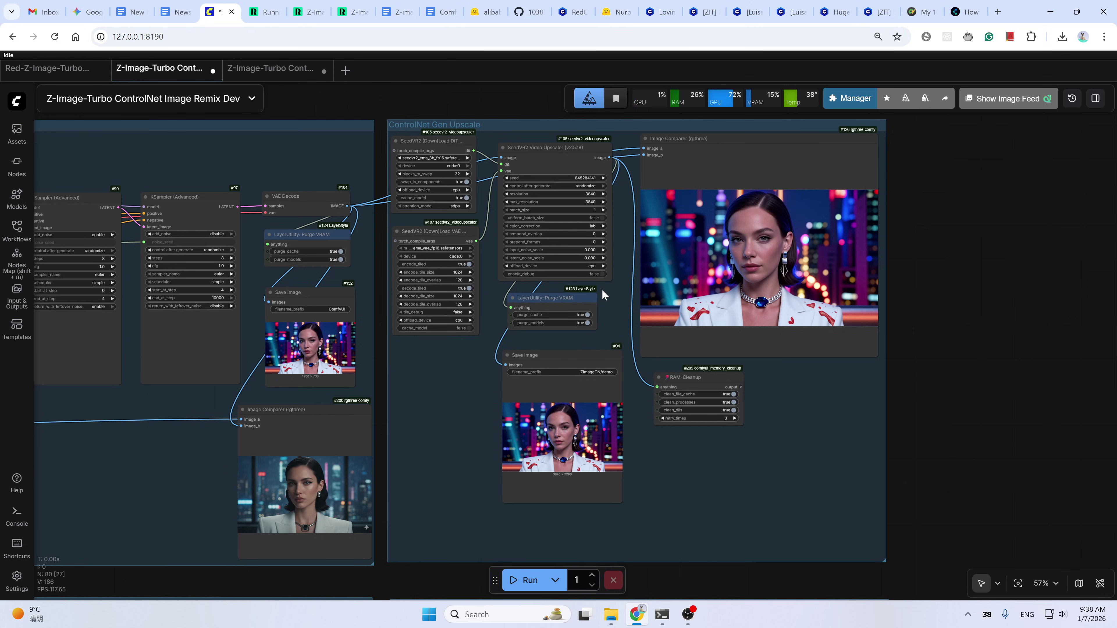
Reload the SeedVR2 (Down)Load DiT node and set its offload_device to cpu.
{"action": "scroll", "coordinate": [787, 246], "scroll_direction": "up", "scroll_amount": 9}
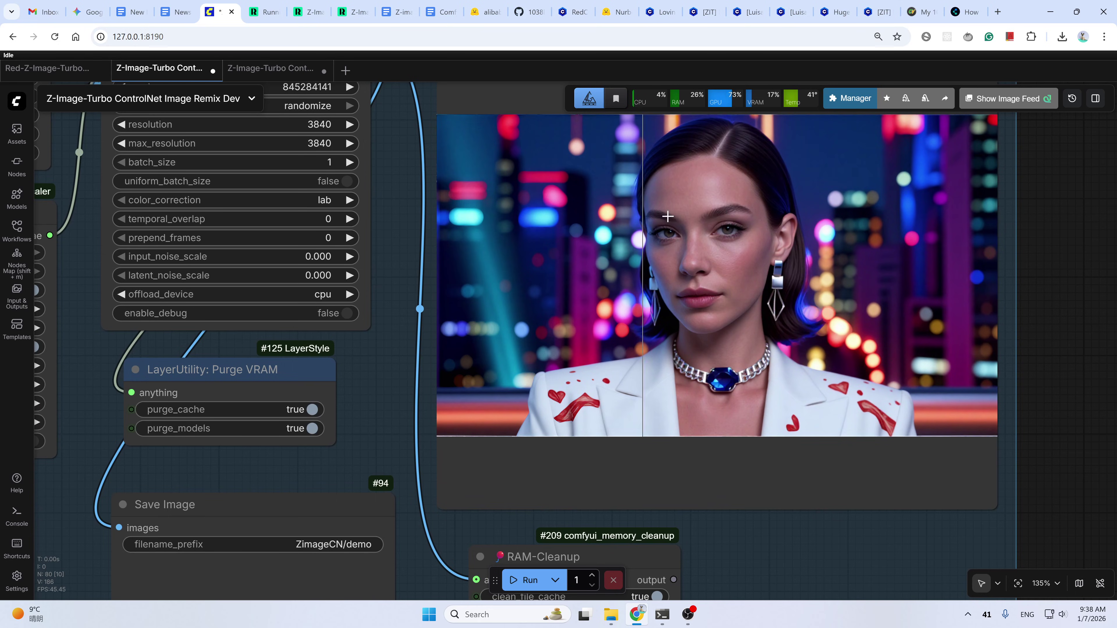
{"action": "scroll", "coordinate": [633, 325], "scroll_direction": "down", "scroll_amount": 7}
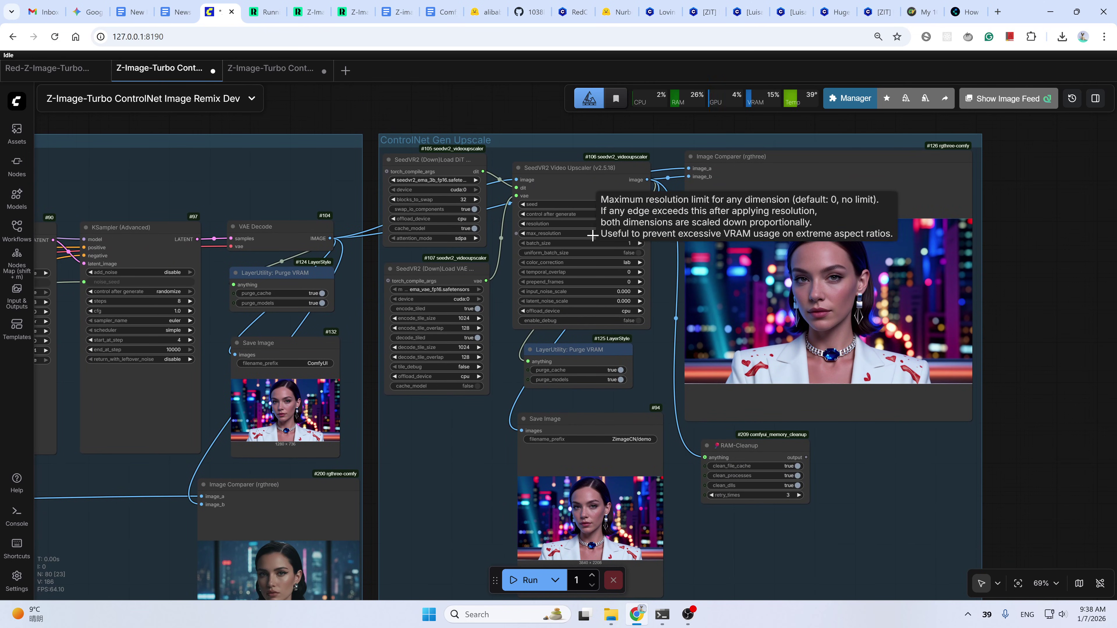
{"action": "left_click", "coordinate": [433, 195]}
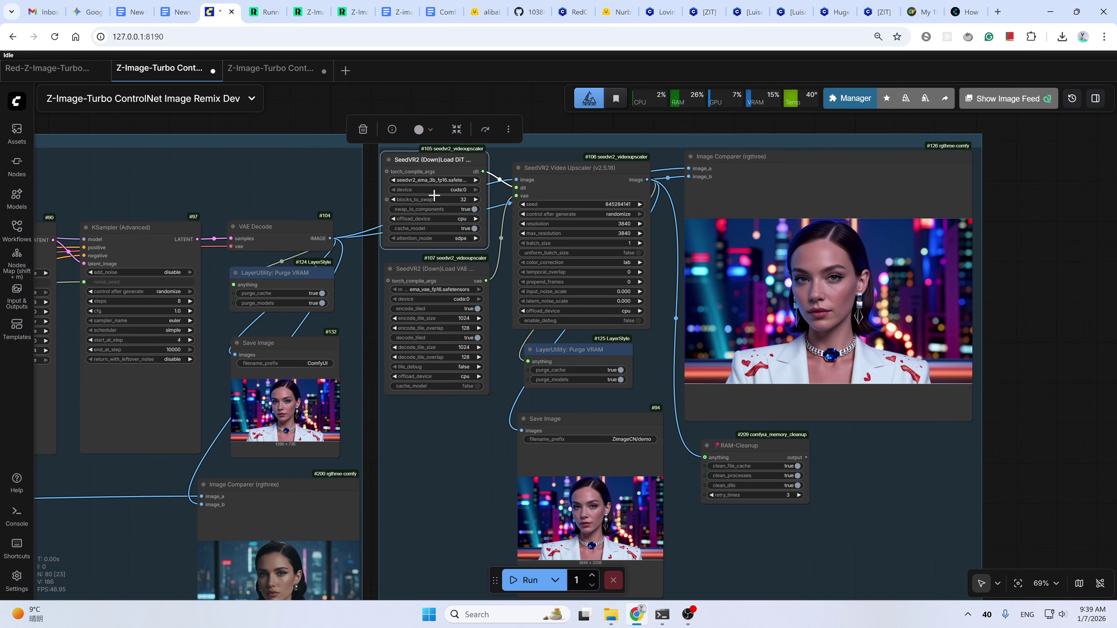
{"action": "right_click", "coordinate": [448, 169]}
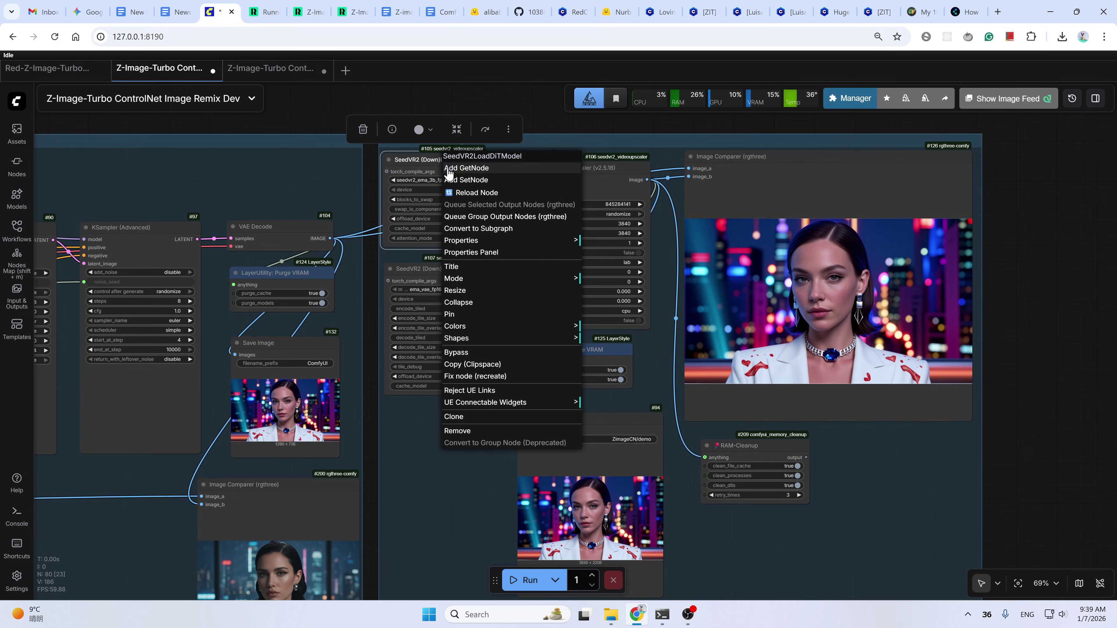
{"action": "left_click", "coordinate": [484, 193]}
{"action": "left_click", "coordinate": [459, 219]}
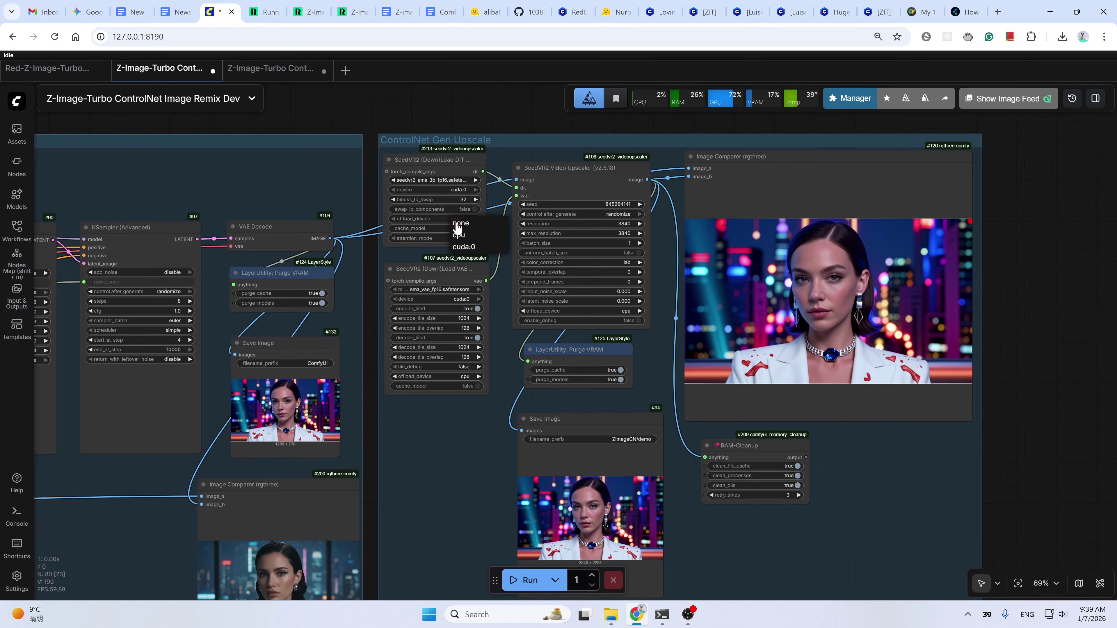
{"action": "left_click", "coordinate": [467, 236]}
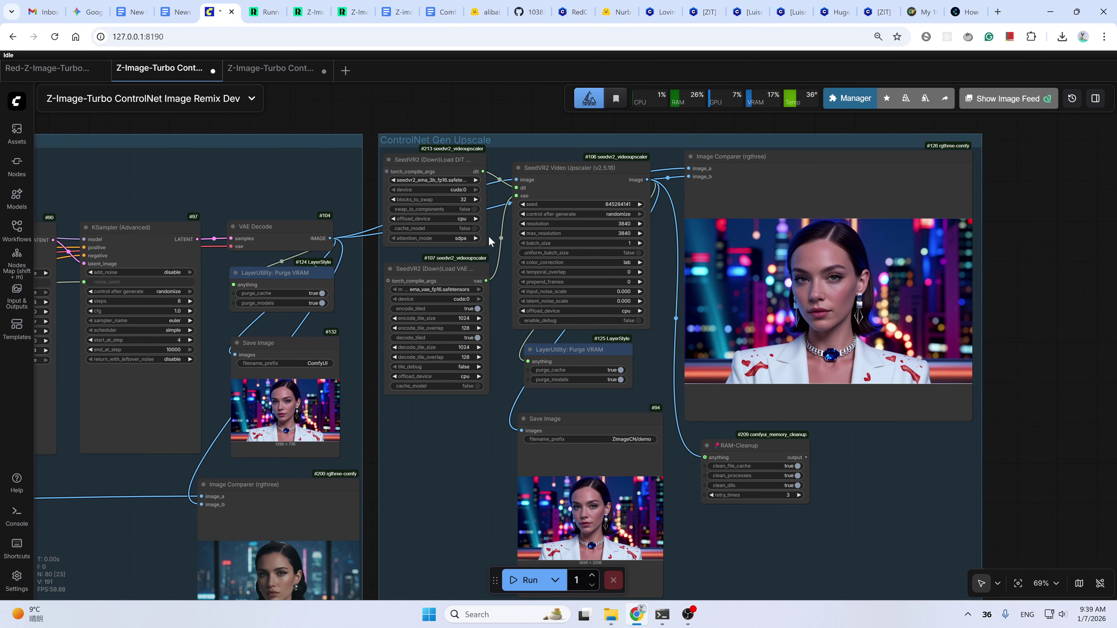
In the Image Inpaint Gen group, flip the If else boolean from true to false.
{"action": "scroll", "coordinate": [498, 325], "scroll_direction": "down", "scroll_amount": 10}
{"action": "scroll", "coordinate": [680, 493], "scroll_direction": "down", "scroll_amount": 7}
{"action": "scroll", "coordinate": [217, 479], "scroll_direction": "up", "scroll_amount": 7}
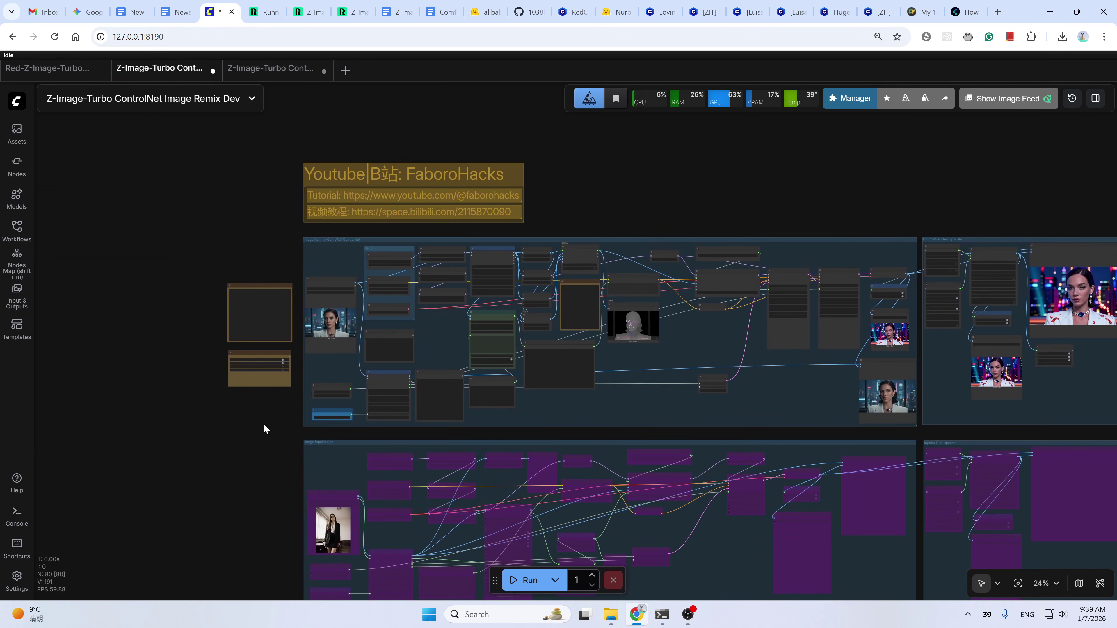
{"action": "scroll", "coordinate": [266, 424], "scroll_direction": "up", "scroll_amount": 3}
{"action": "scroll", "coordinate": [291, 328], "scroll_direction": "up", "scroll_amount": 2}
{"action": "scroll", "coordinate": [252, 476], "scroll_direction": "down", "scroll_amount": 3}
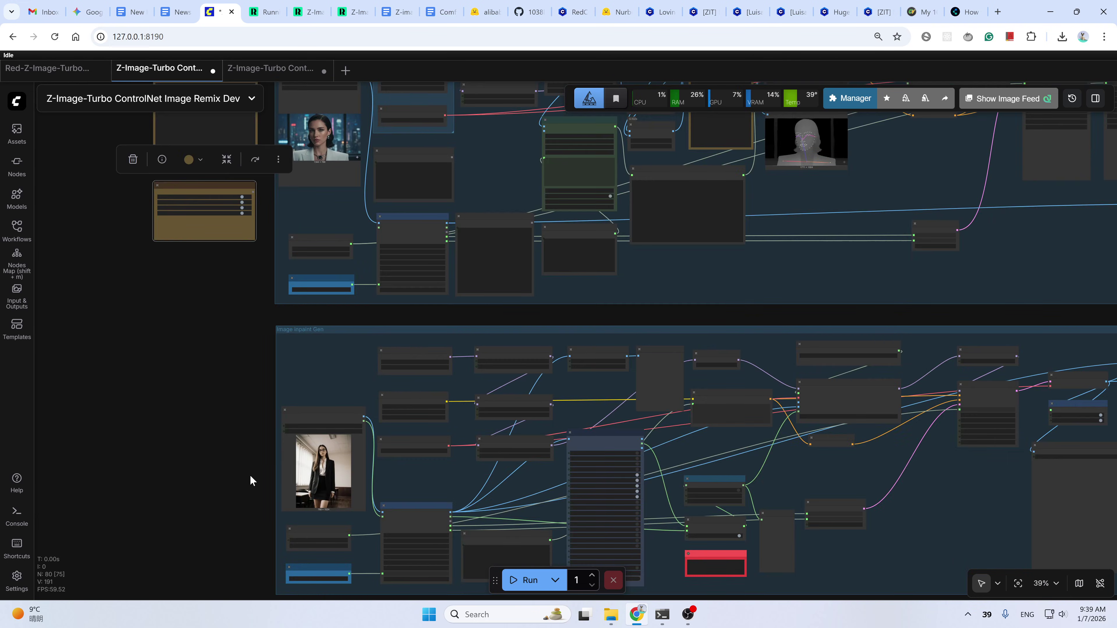
{"action": "left_click_drag", "start_coordinate": [251, 475], "coordinate": [239, 397]}
{"action": "scroll", "coordinate": [877, 407], "scroll_direction": "up", "scroll_amount": 4}
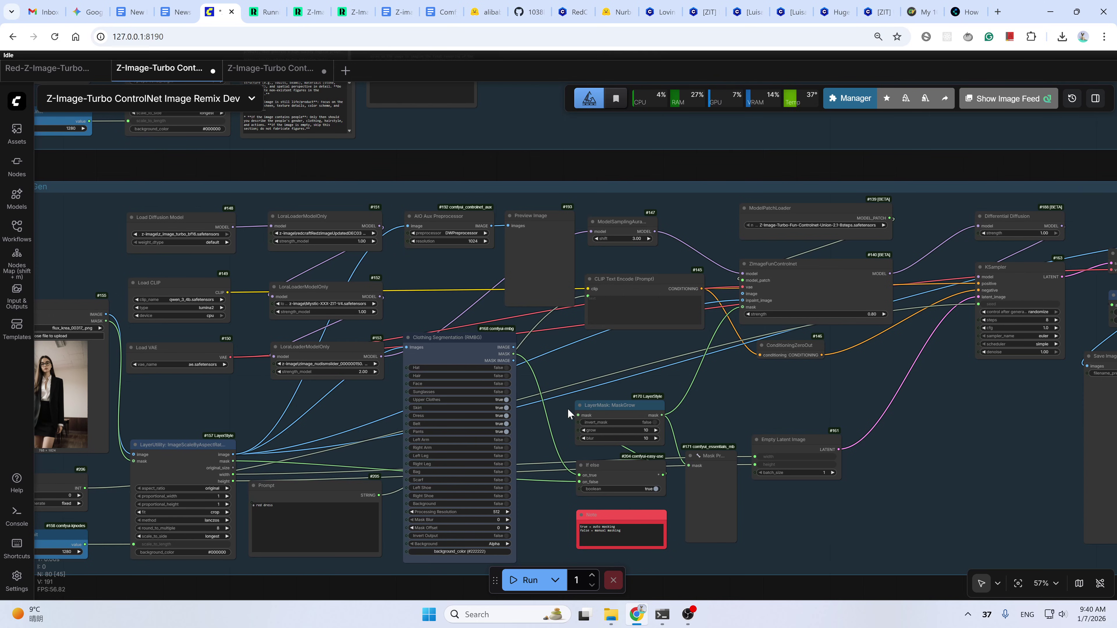
{"action": "left_click_drag", "start_coordinate": [569, 503], "coordinate": [612, 482]}
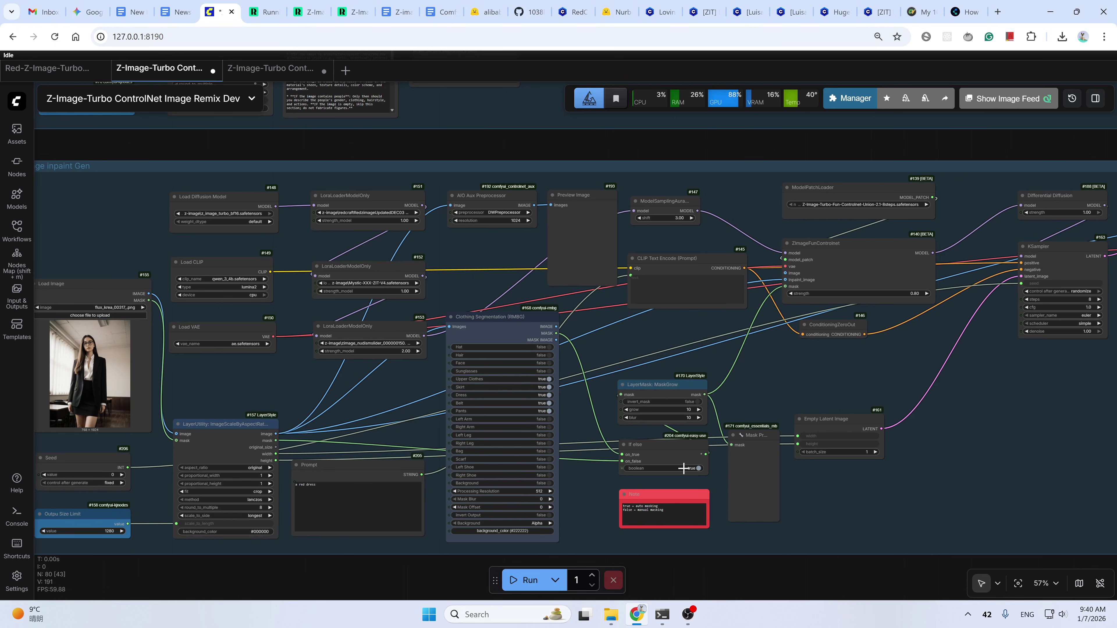
{"action": "left_click", "coordinate": [665, 469]}
{"action": "scroll", "coordinate": [456, 536], "scroll_direction": "left", "scroll_amount": 5}
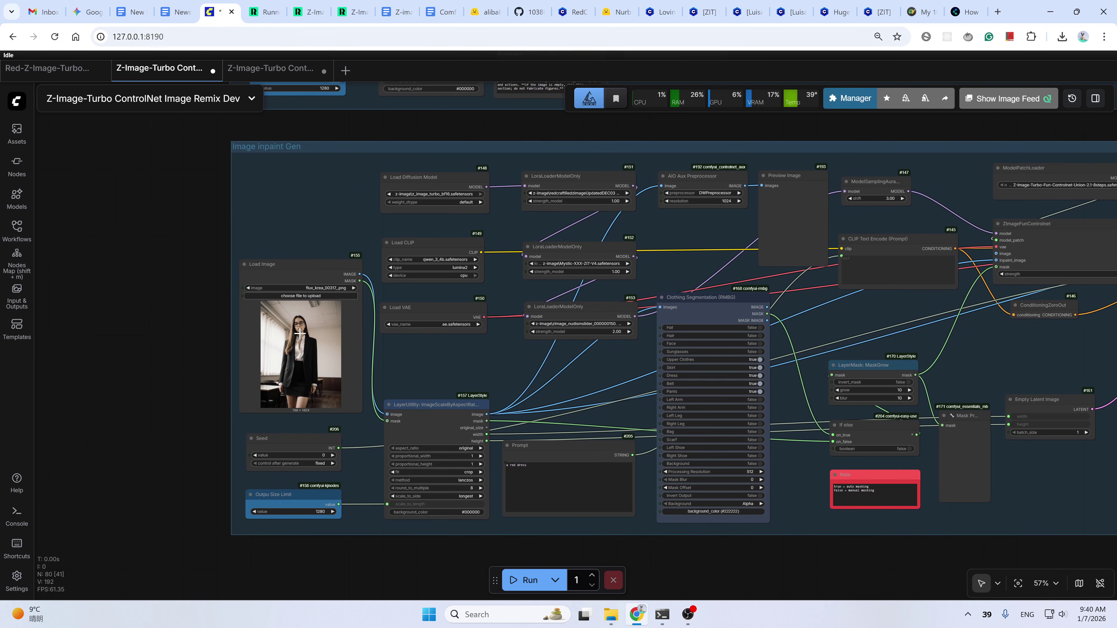
In MaskEditor, paint a mask over the woman's jacket and skirt and save it to Load Image.
{"action": "right_click", "coordinate": [294, 334]}
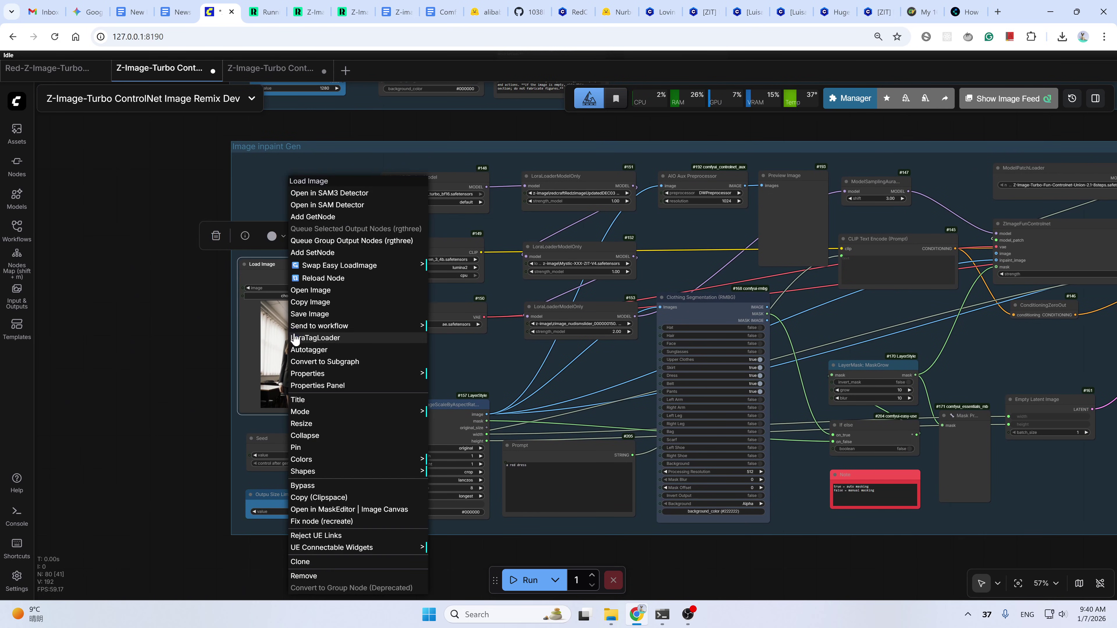
{"action": "left_click", "coordinate": [339, 511]}
{"action": "mouse_move", "coordinate": [479, 305]}
{"action": "left_mouse_down"}
{"action": "mouse_move", "coordinate": [461, 393]}
{"action": "mouse_move", "coordinate": [500, 488]}
{"action": "mouse_move", "coordinate": [532, 492]}
{"action": "mouse_move", "coordinate": [514, 315]}
{"action": "left_mouse_up"}
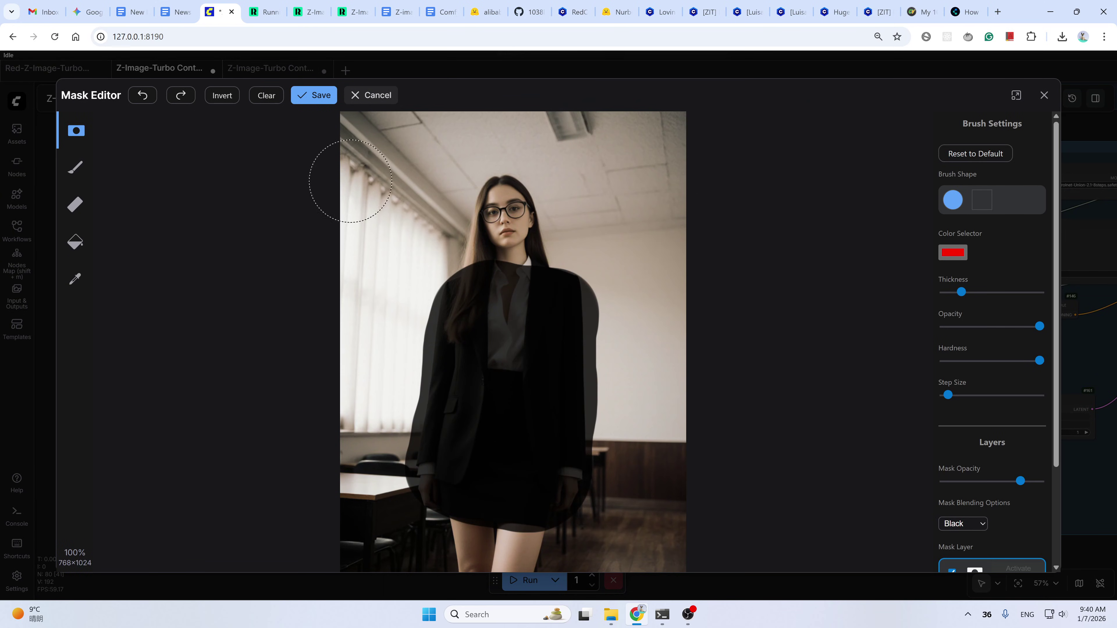
{"action": "left_click", "coordinate": [320, 95]}
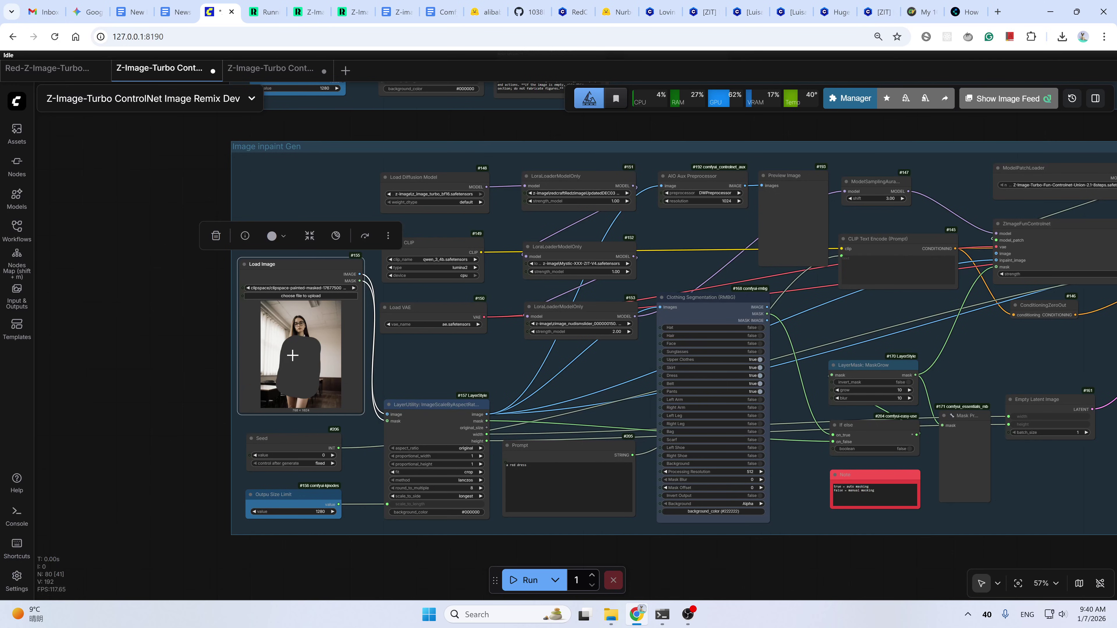
Edit the red-dress inpaint prompt, then queue only the Preview Image node to see the pose.
{"action": "left_click", "coordinate": [569, 483]}
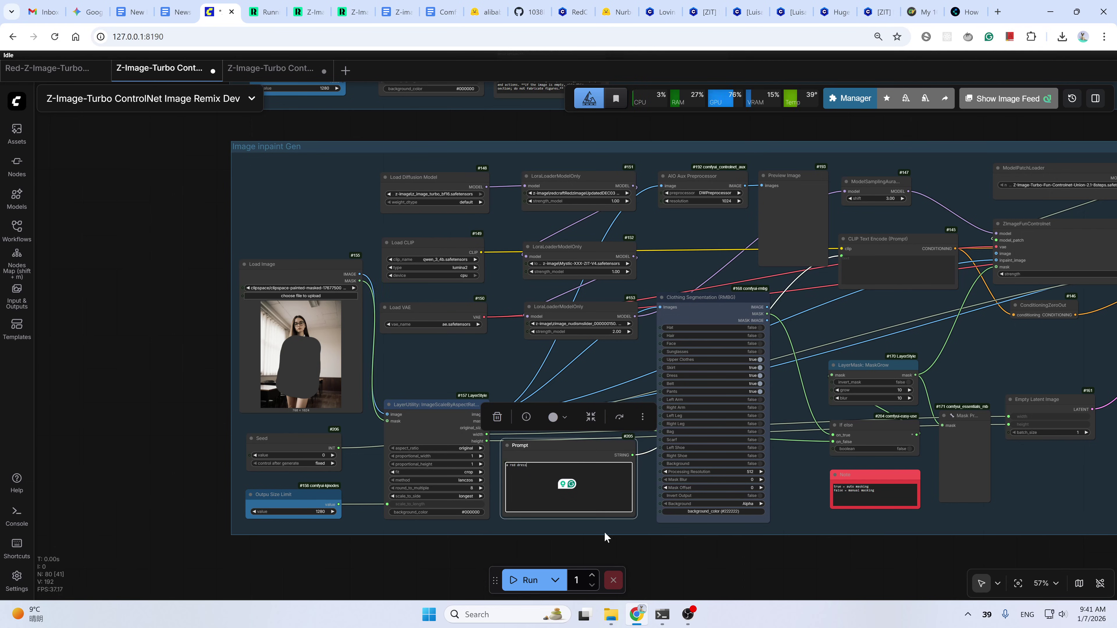
{"action": "left_click_drag", "start_coordinate": [772, 214], "coordinate": [578, 272]}
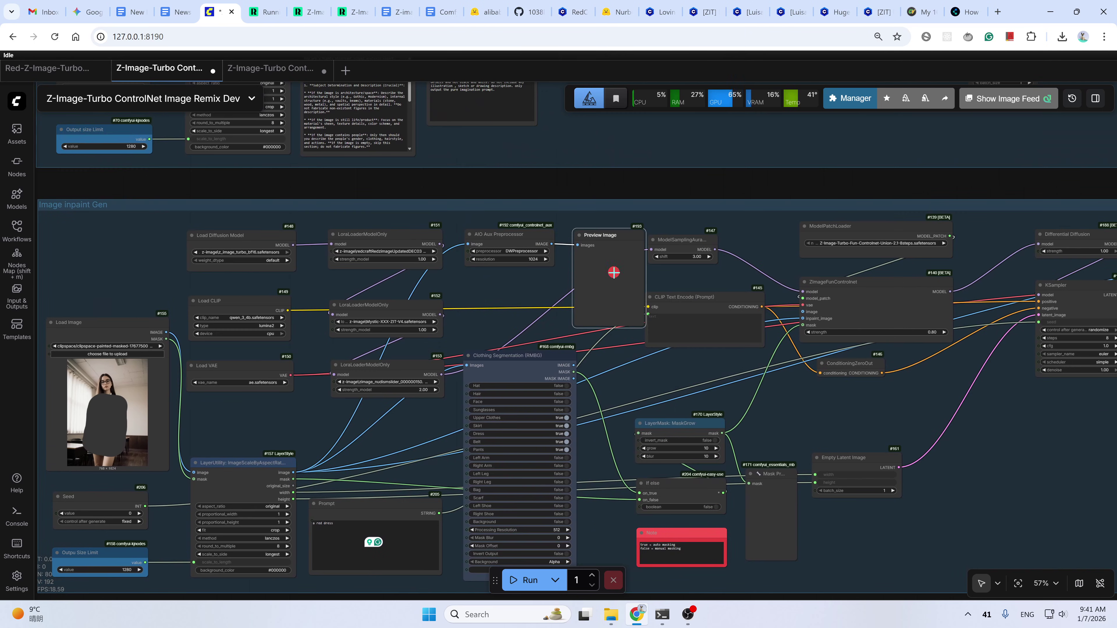
{"action": "right_click", "coordinate": [605, 255]}
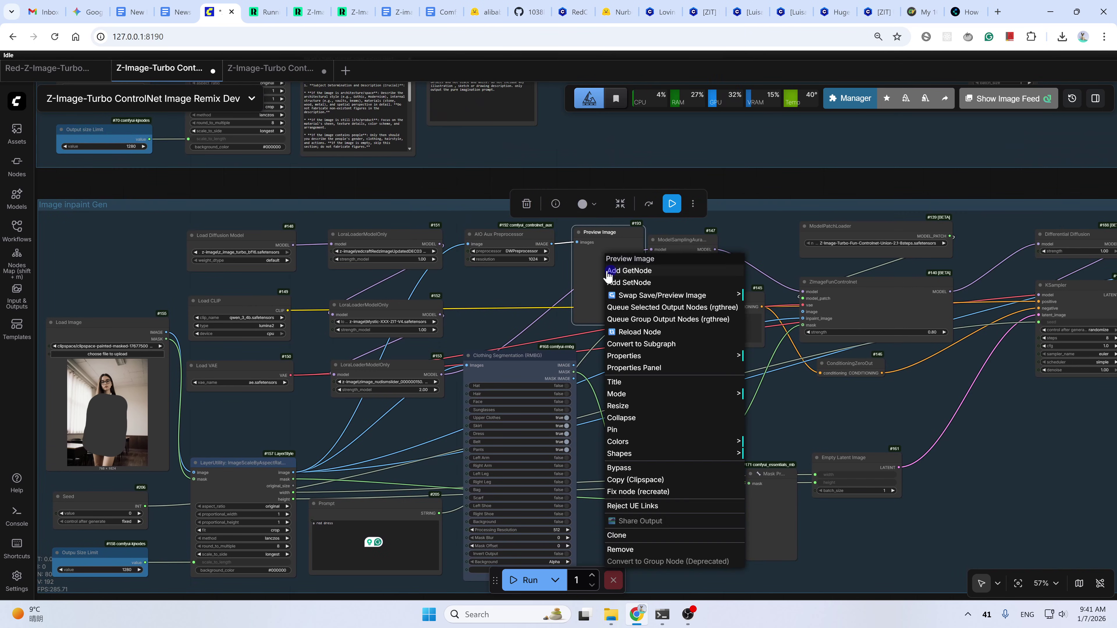
{"action": "left_click", "coordinate": [684, 310]}
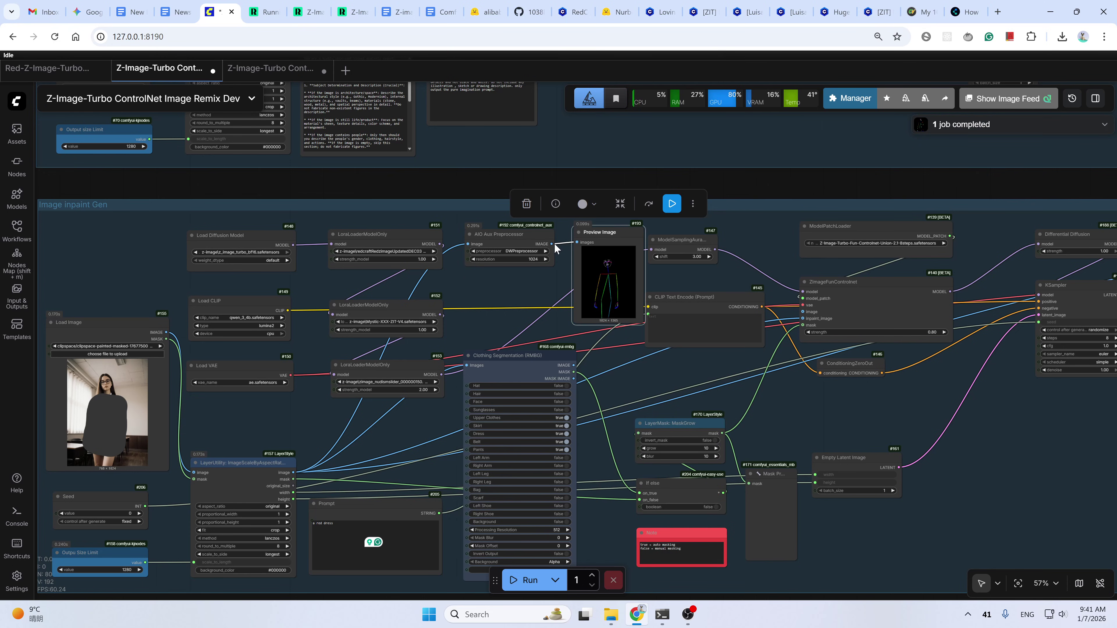
Link AIO Aux Preprocessor IMAGE to ZImageFunControlnet's image input and bypass the Image Inpaint Gen group.
{"action": "left_click_drag", "start_coordinate": [552, 243], "coordinate": [802, 312]}
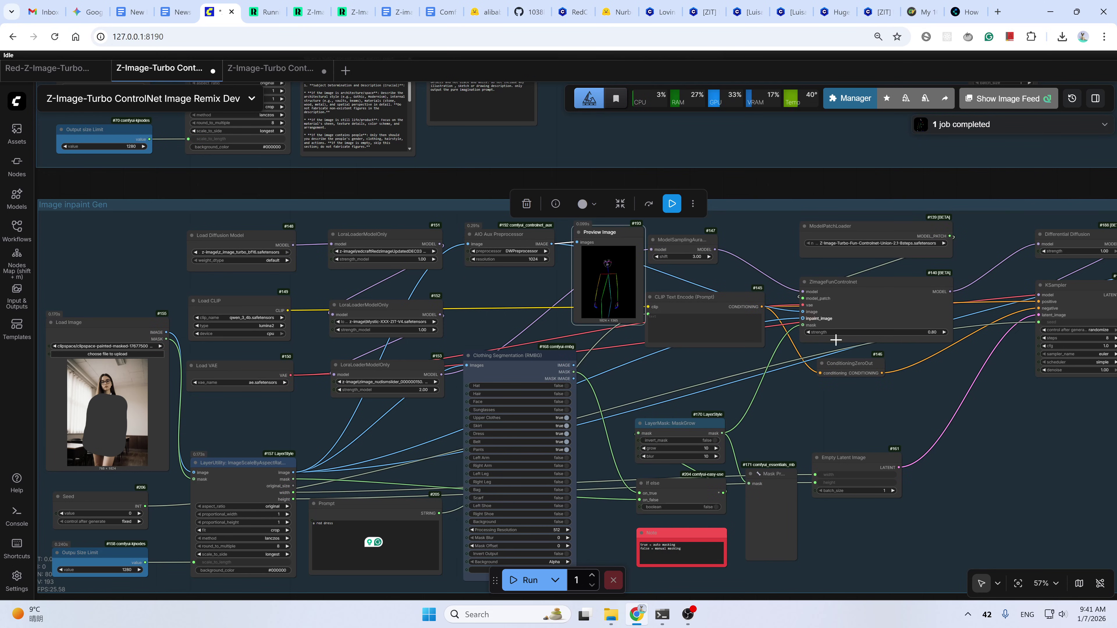
{"action": "scroll", "coordinate": [874, 324], "scroll_direction": "down", "scroll_amount": 3}
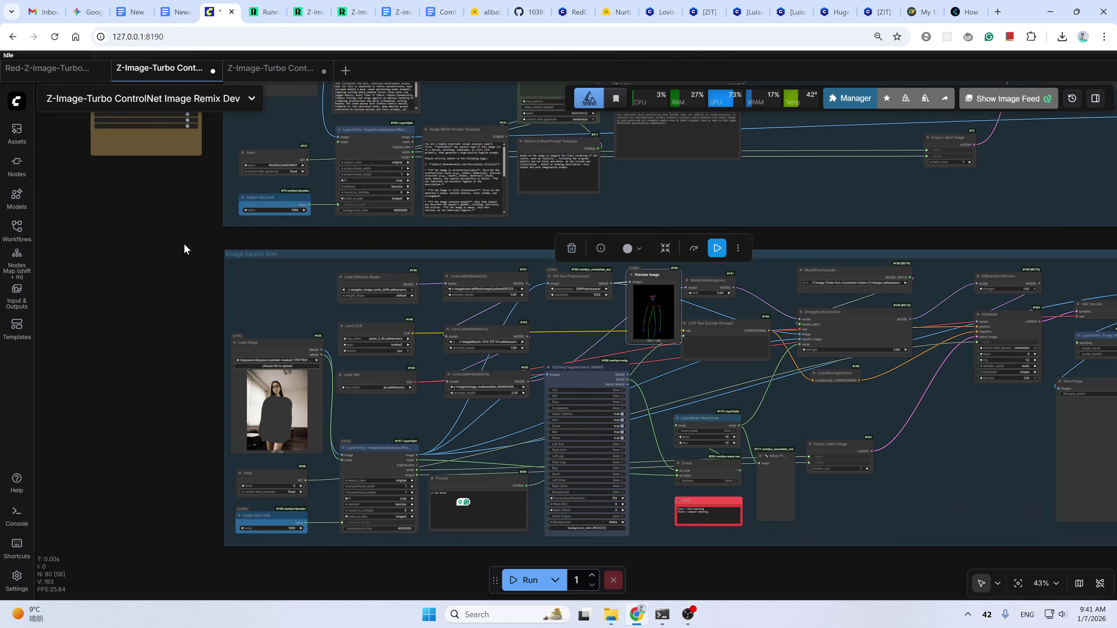
{"action": "left_click_drag", "start_coordinate": [182, 247], "coordinate": [244, 464]}
{"action": "left_click", "coordinate": [244, 316]}
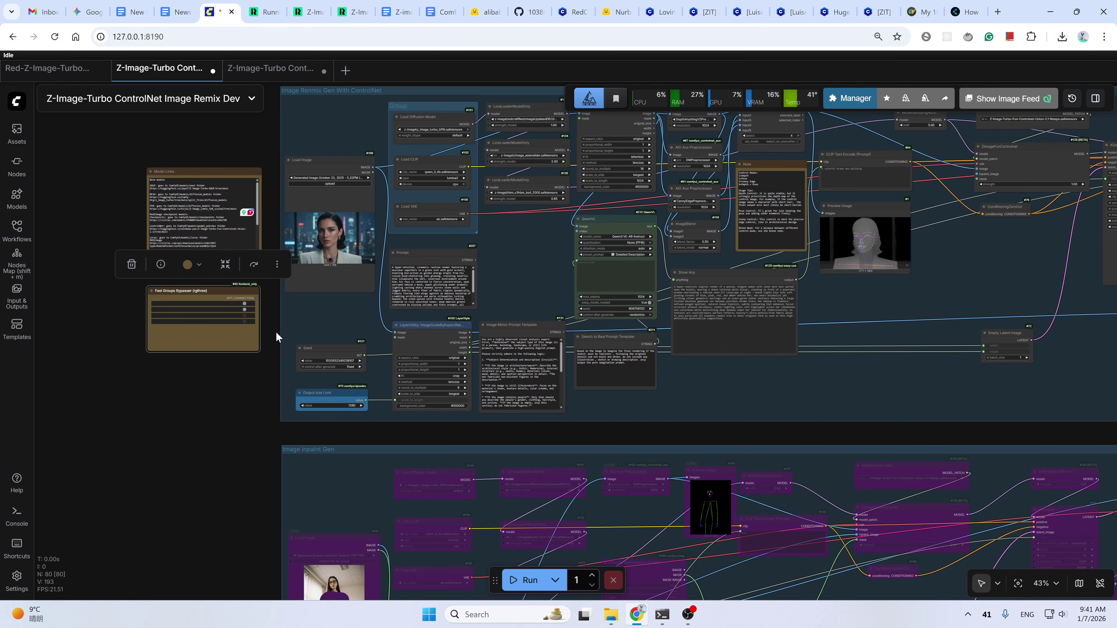
In RunningHub, link Image Mimic Prompt Template's STRING output to QwenVL's prompt input.
{"action": "key", "text": "ctrl+Tab"}
{"action": "key", "text": "ctrl+Tab"}
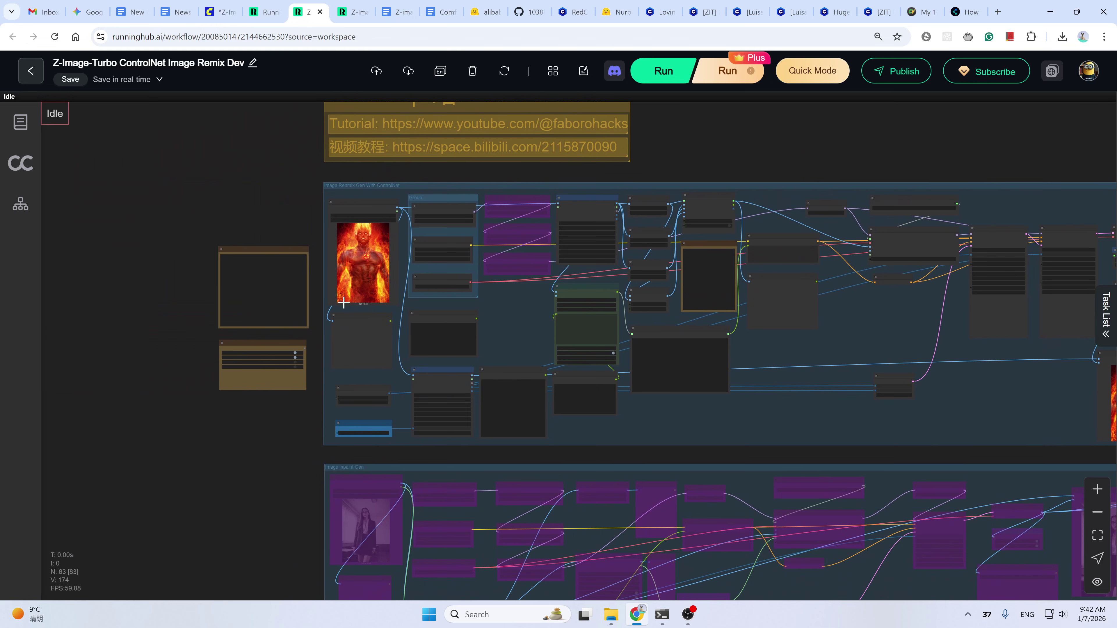
{"action": "scroll", "coordinate": [410, 295], "scroll_direction": "up", "scroll_amount": 5}
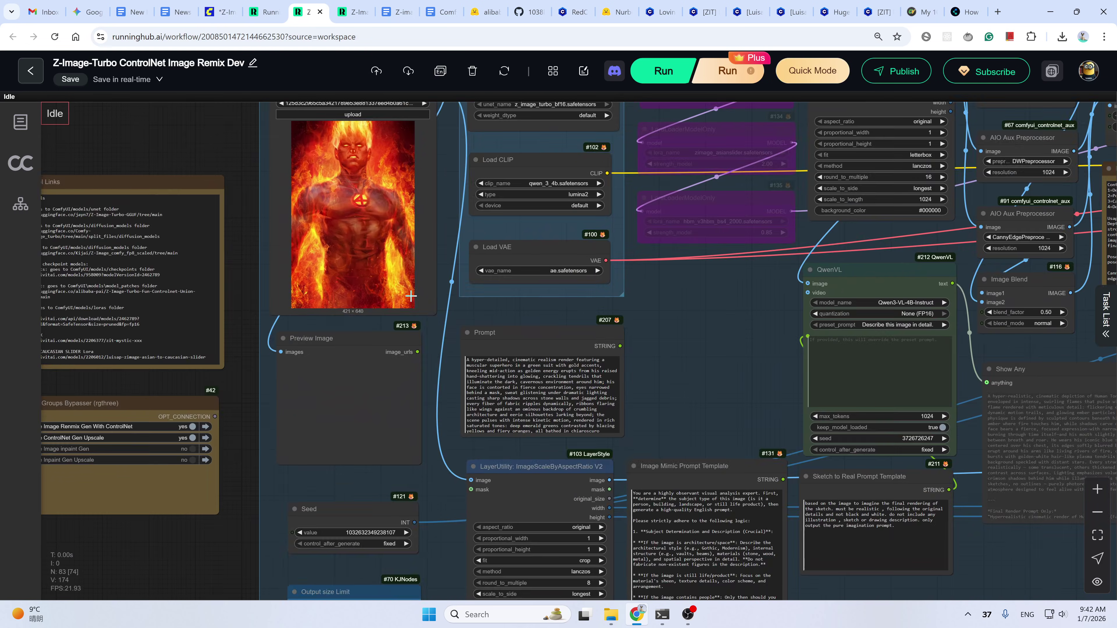
{"action": "left_click_drag", "start_coordinate": [411, 295], "coordinate": [438, 437]}
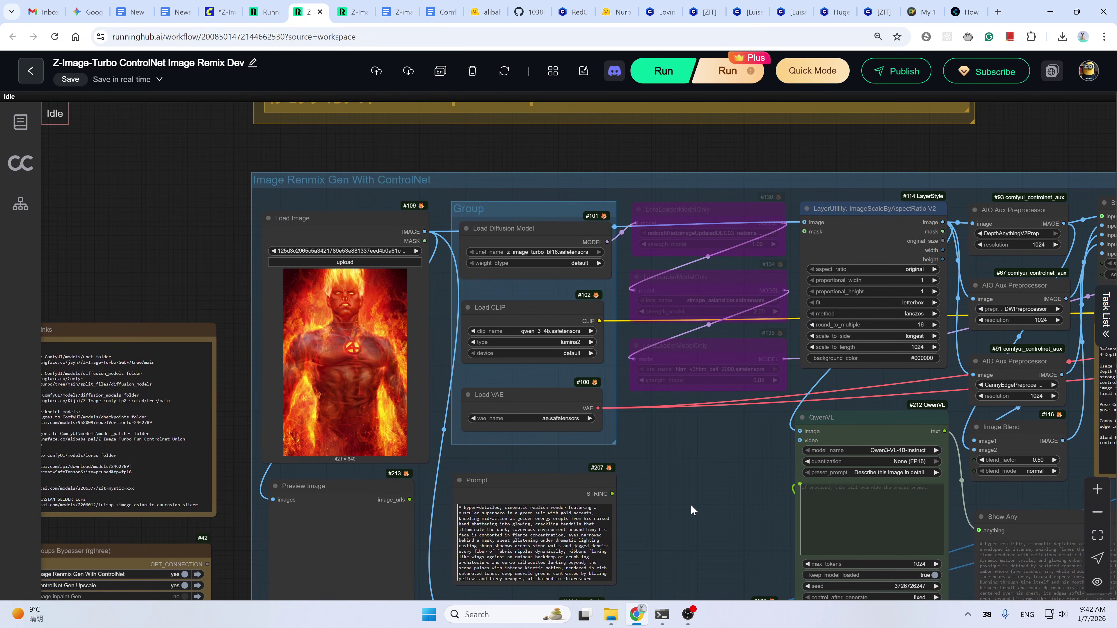
{"action": "left_click_drag", "start_coordinate": [691, 507], "coordinate": [619, 420]}
{"action": "scroll", "coordinate": [580, 419], "scroll_direction": "down", "scroll_amount": 2}
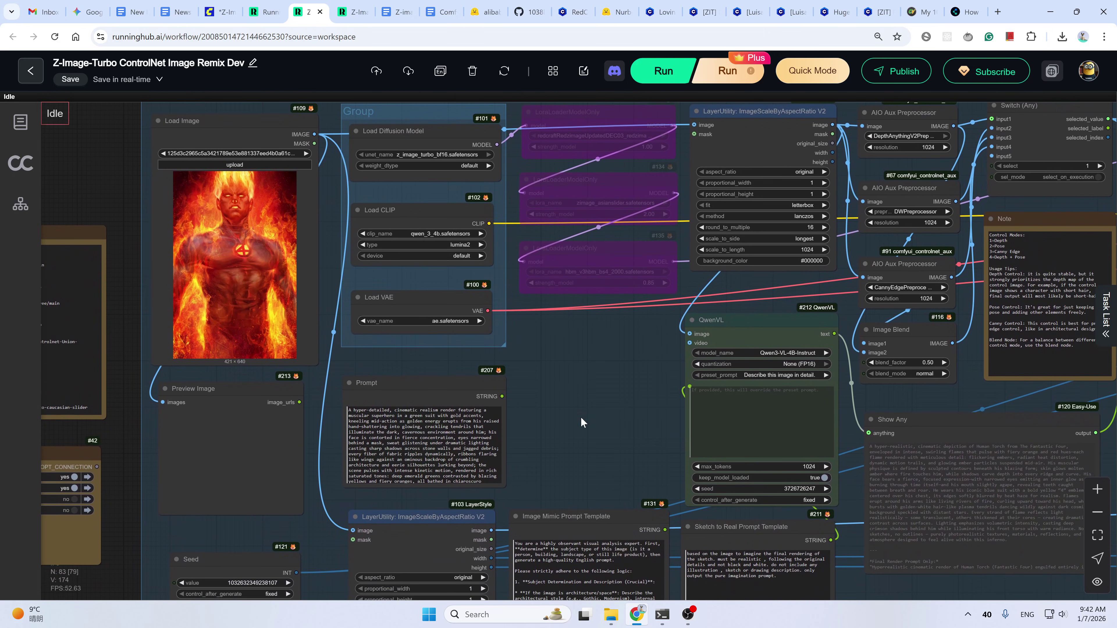
{"action": "scroll", "coordinate": [748, 238], "scroll_direction": "up", "scroll_amount": 2}
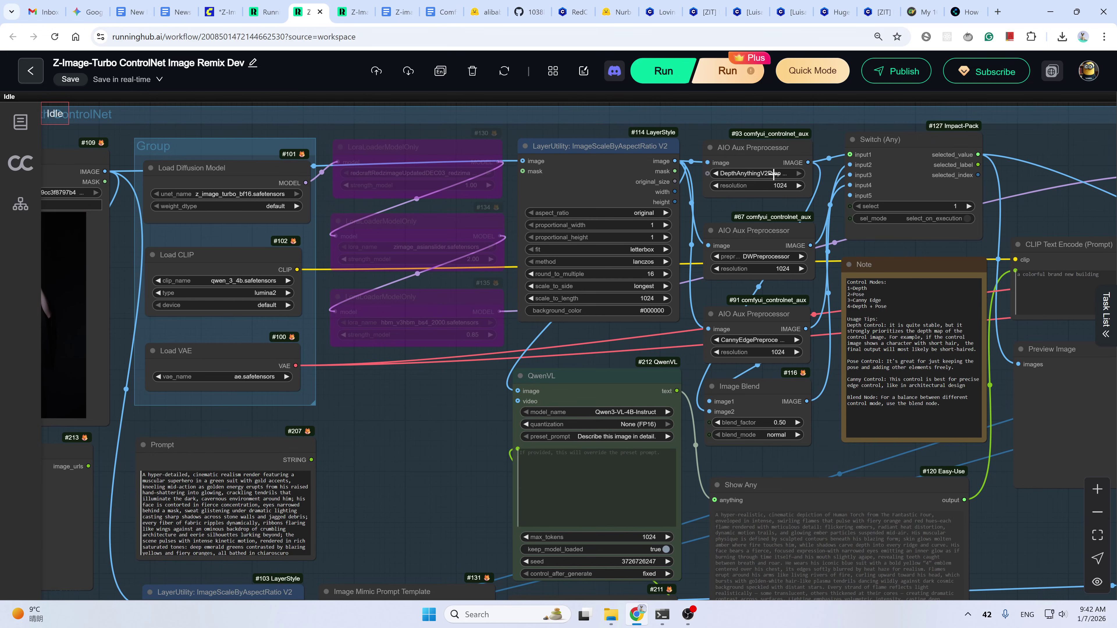
{"action": "mouse_move", "coordinate": [456, 451]}
{"action": "left_mouse_down"}
{"action": "mouse_move", "coordinate": [576, 297]}
{"action": "mouse_move", "coordinate": [565, 294]}
{"action": "left_mouse_up"}
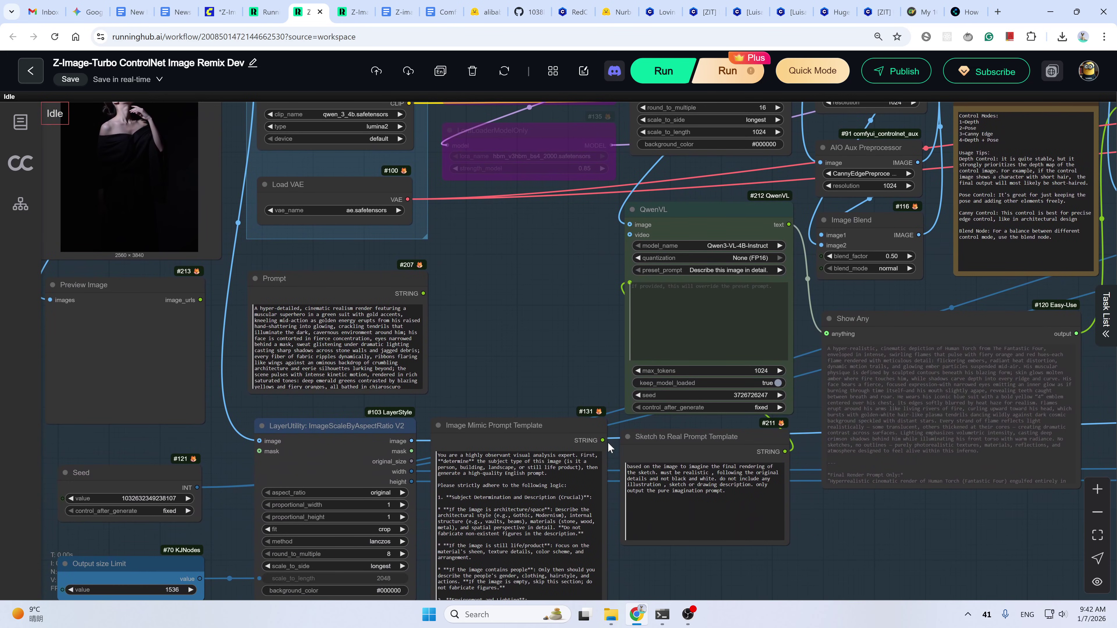
{"action": "left_click_drag", "start_coordinate": [603, 441], "coordinate": [630, 283]}
Start running the Image Remix workflow on the portrait.
{"action": "left_click", "coordinate": [673, 450]}
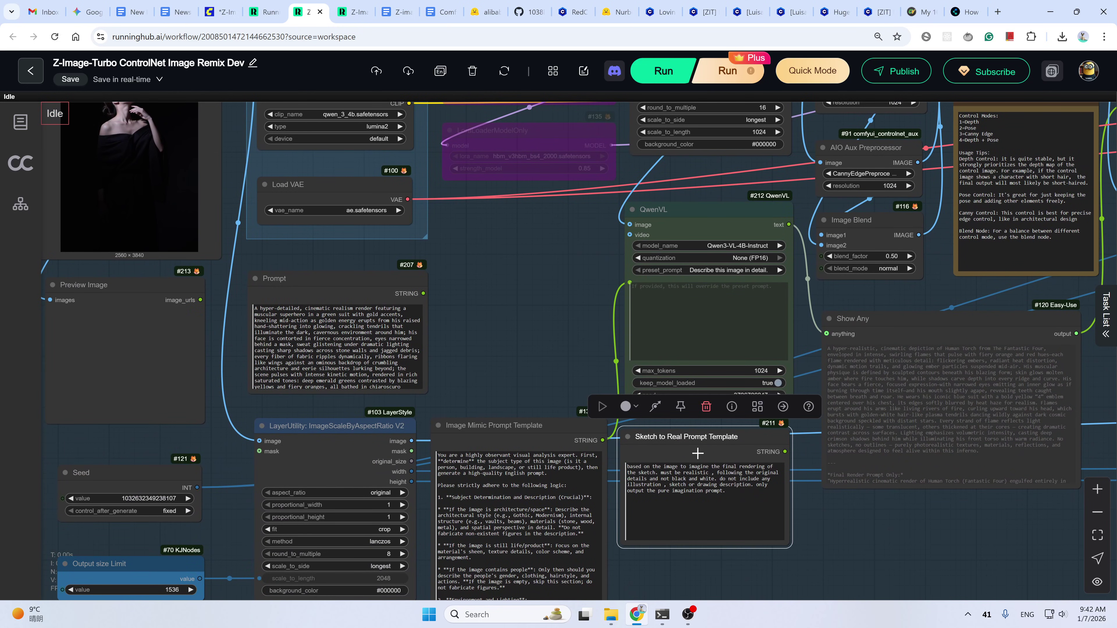
{"action": "scroll", "coordinate": [532, 413], "scroll_direction": "down", "scroll_amount": 2}
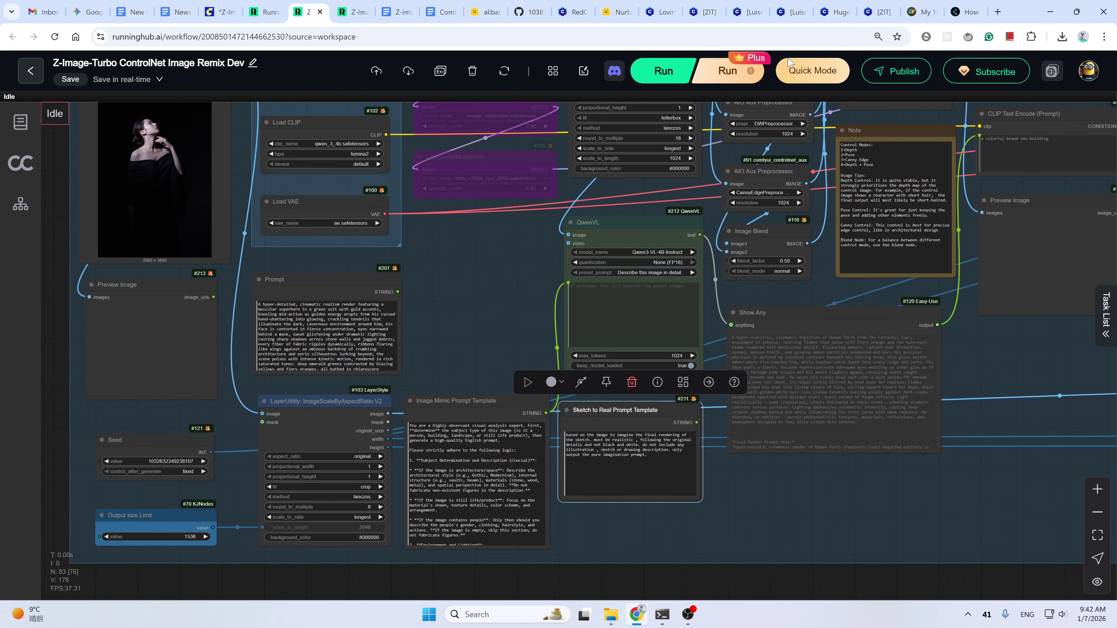
{"action": "left_click", "coordinate": [660, 73]}
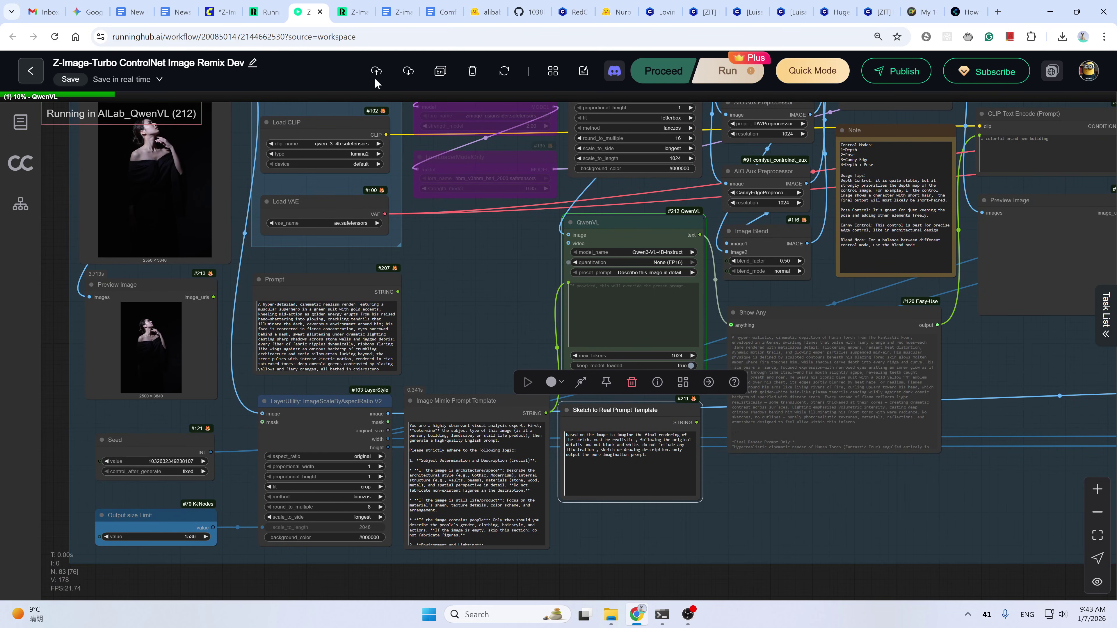
Check the local ComfyUI tab, then read QwenVL's generated description in RunningHub's Show Any node.
{"action": "left_click", "coordinate": [222, 11]}
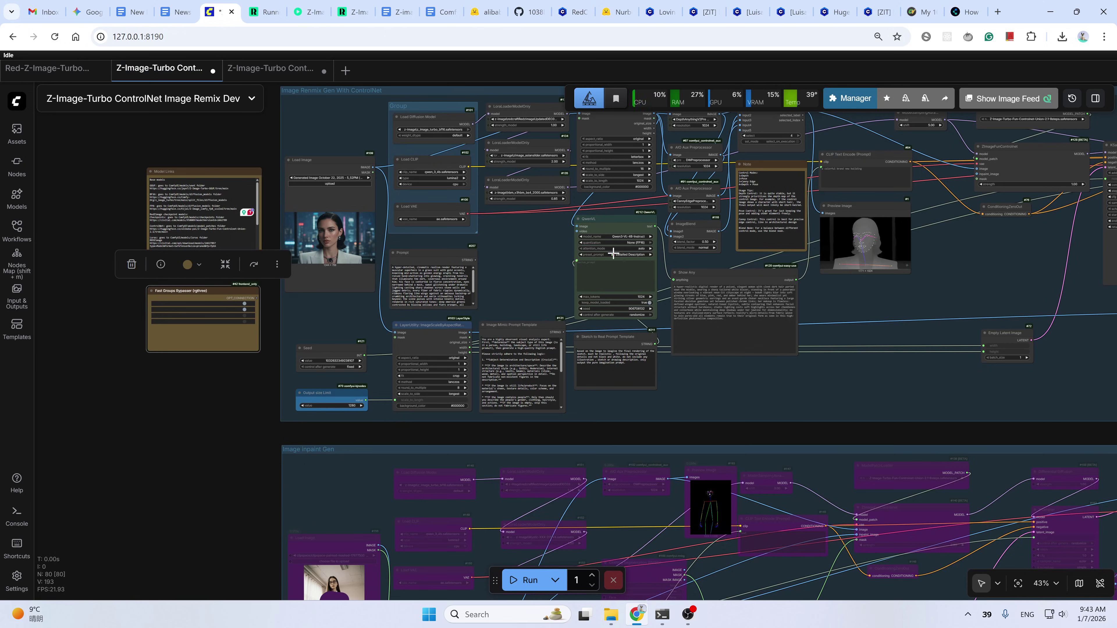
{"action": "scroll", "coordinate": [625, 253], "scroll_direction": "up", "scroll_amount": 6}
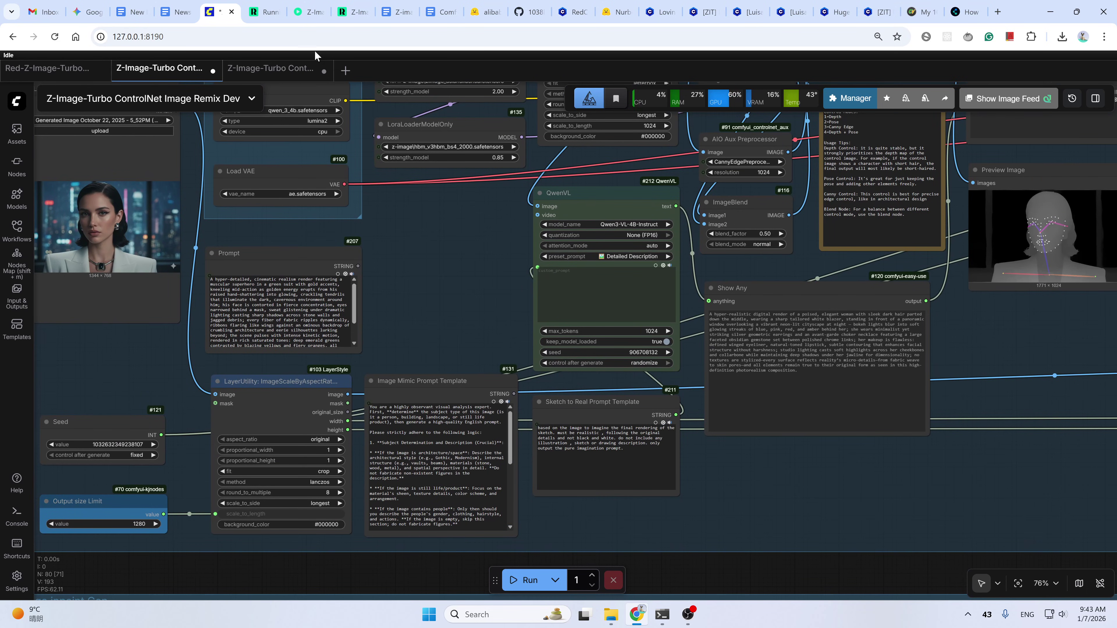
{"action": "left_click", "coordinate": [307, 12]}
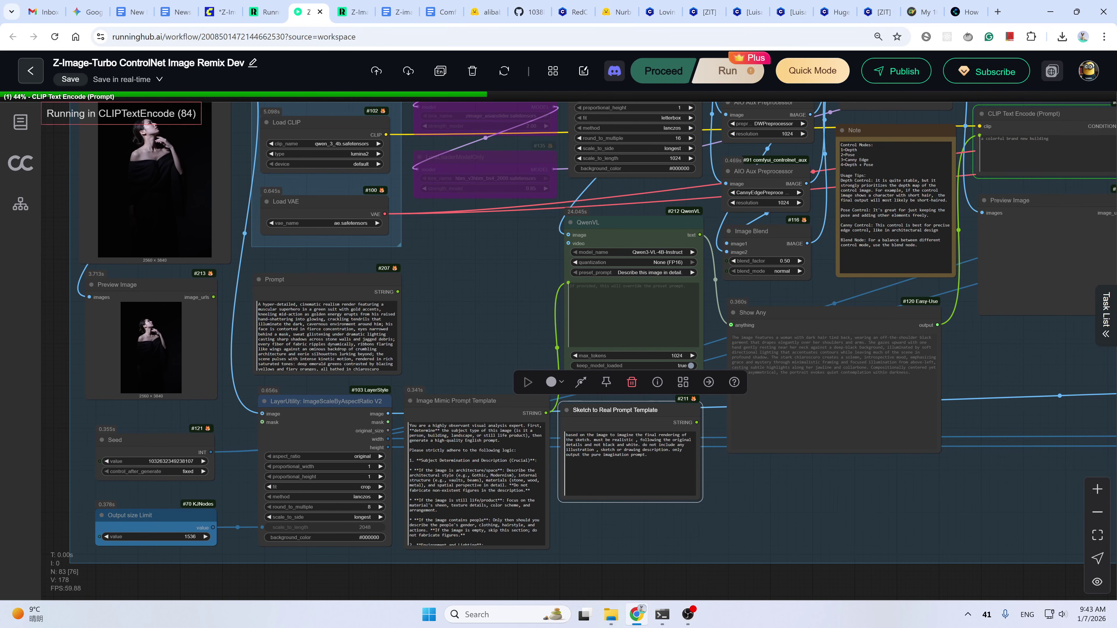
{"action": "left_click", "coordinate": [916, 372]}
{"action": "left_click_drag", "start_coordinate": [916, 373], "coordinate": [744, 341]}
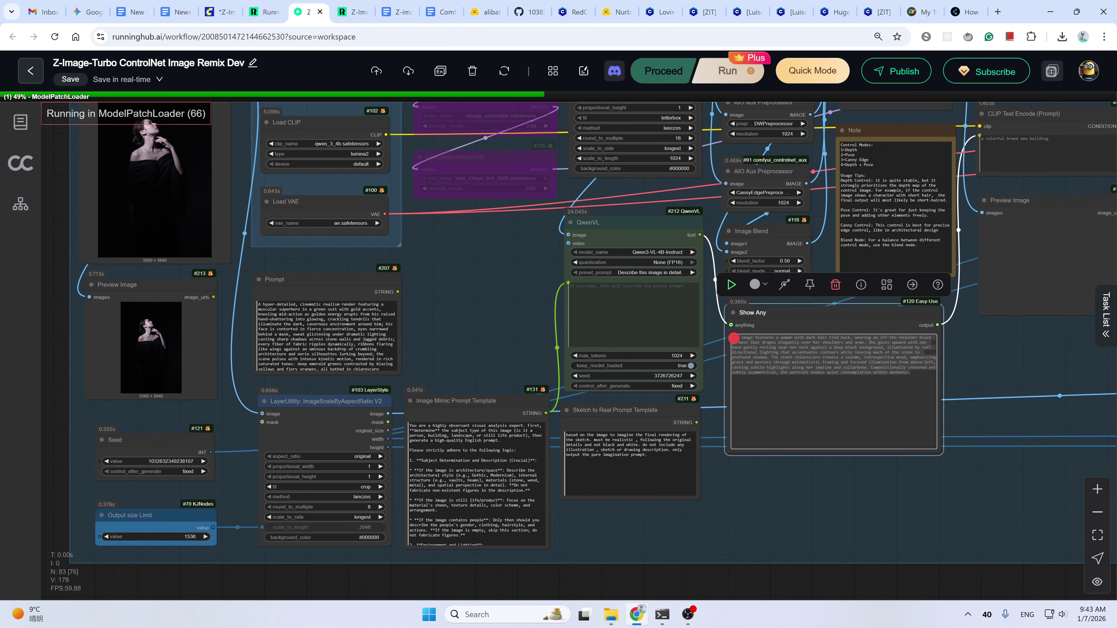
{"action": "left_click", "coordinate": [744, 342]}
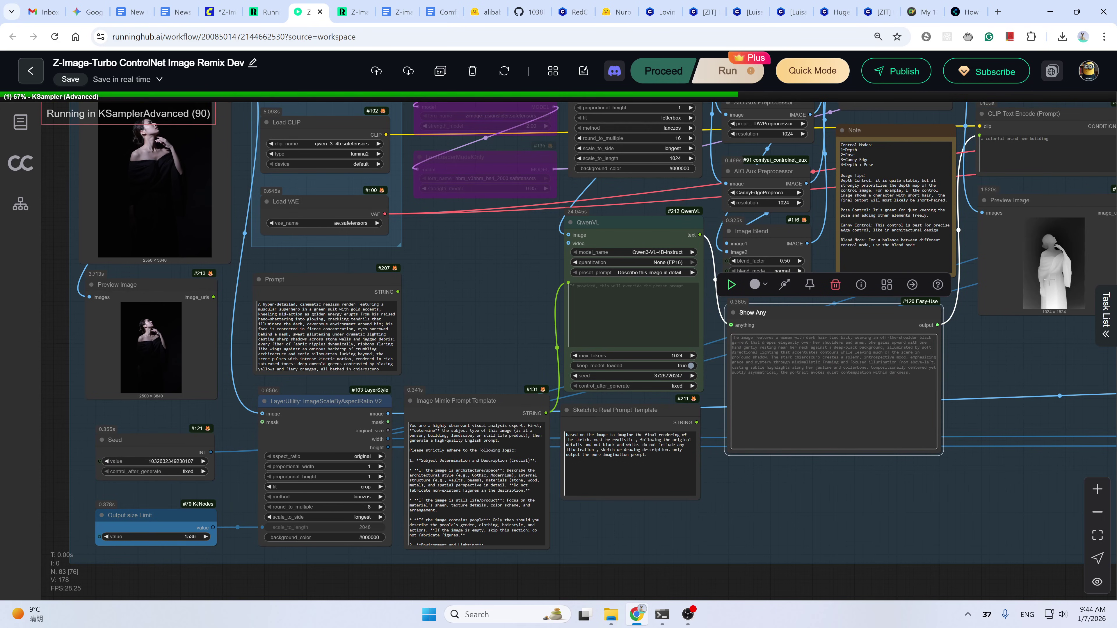
Follow the run across the canvas through SeedVR2 upscaling to the dark-dress Image Comparer result.
{"action": "scroll", "coordinate": [948, 368], "scroll_direction": "right", "scroll_amount": 3}
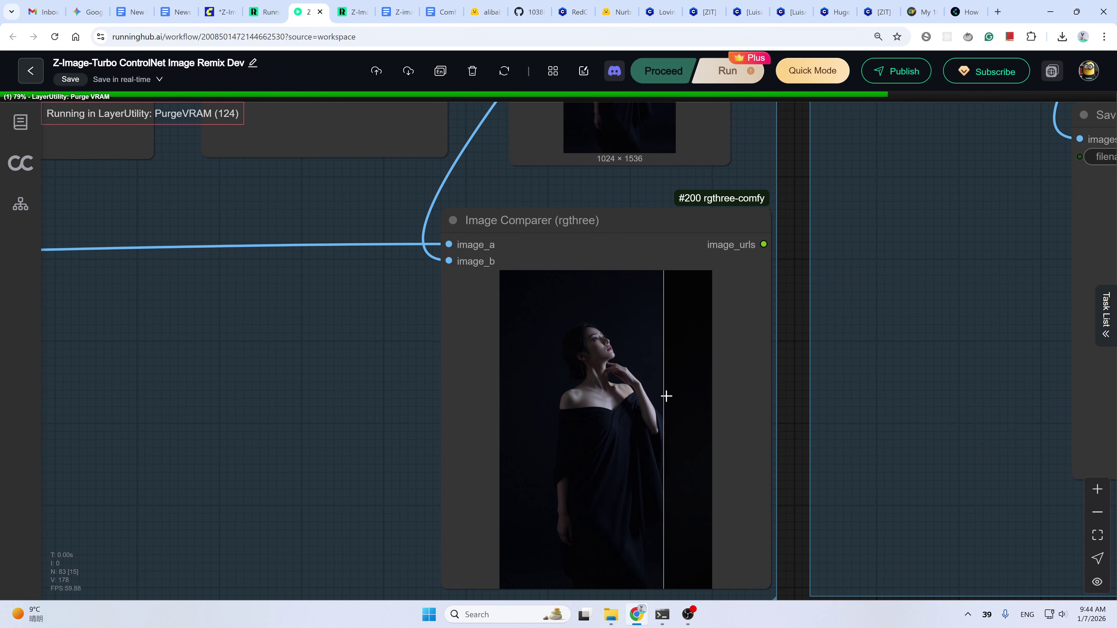
{"action": "scroll", "coordinate": [679, 392], "scroll_direction": "down", "scroll_amount": 4}
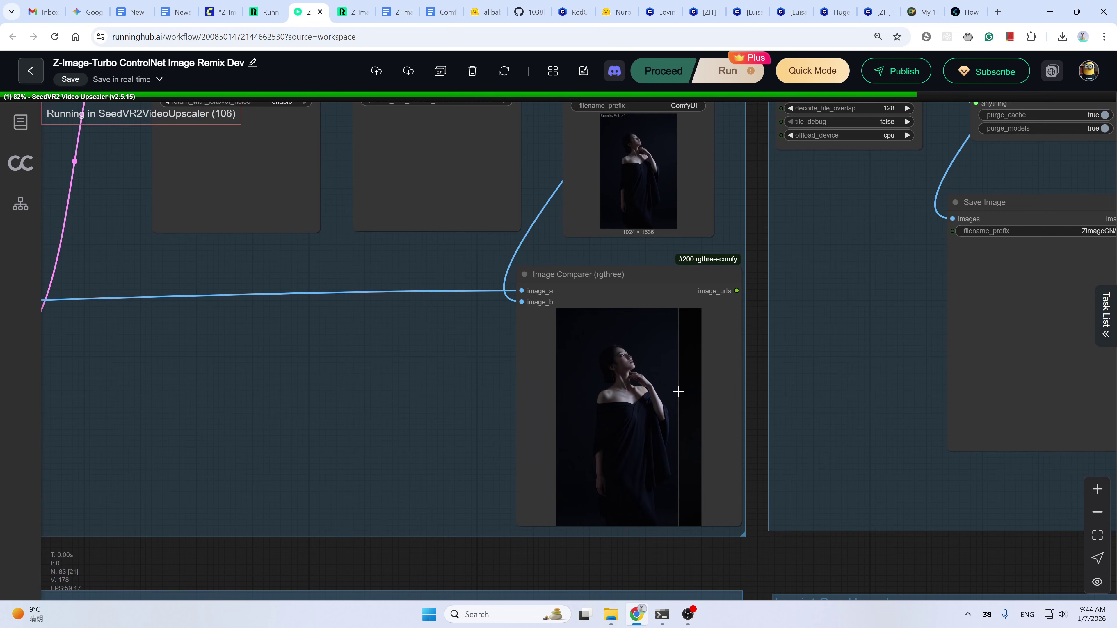
{"action": "scroll", "coordinate": [679, 392], "scroll_direction": "down", "scroll_amount": 7}
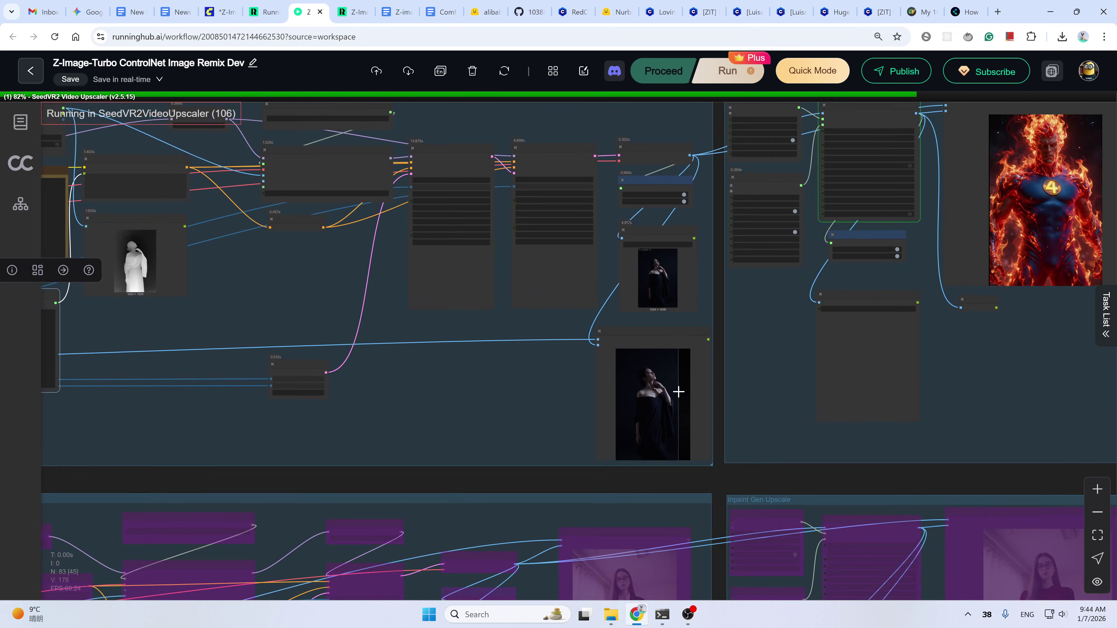
{"action": "scroll", "coordinate": [678, 392], "scroll_direction": "up", "scroll_amount": 10}
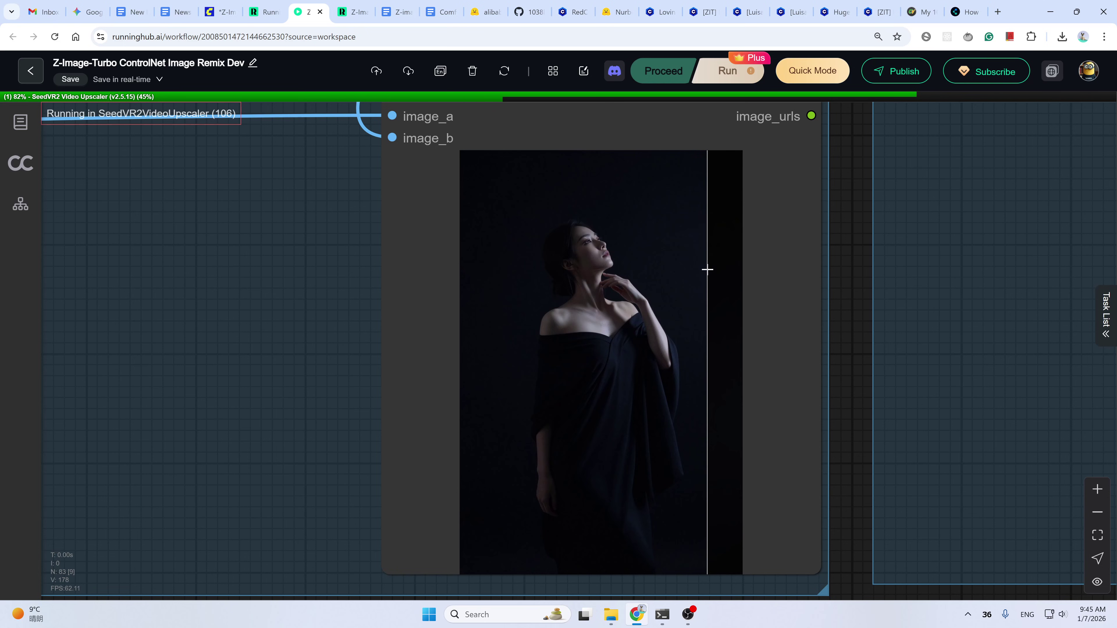
{"action": "scroll", "coordinate": [707, 269], "scroll_direction": "down", "scroll_amount": 3}
{"action": "scroll", "coordinate": [709, 270], "scroll_direction": "down", "scroll_amount": 1}
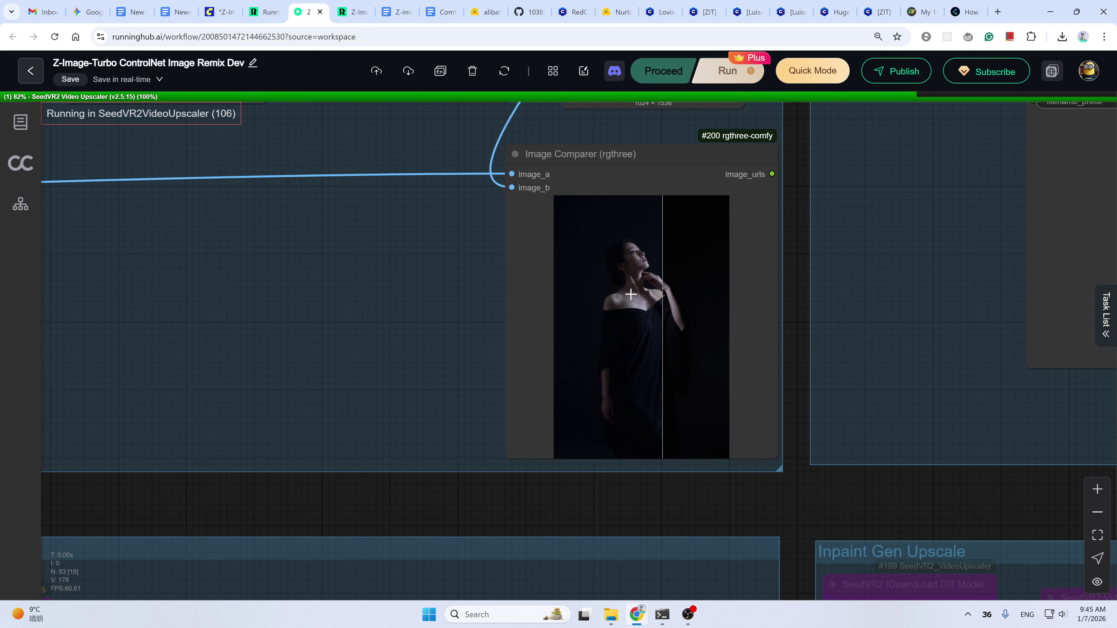
{"action": "left_click_drag", "start_coordinate": [289, 292], "coordinate": [701, 391]}
{"action": "scroll", "coordinate": [700, 391], "scroll_direction": "down", "scroll_amount": 3}
{"action": "left_click_drag", "start_coordinate": [401, 259], "coordinate": [700, 367]}
{"action": "left_click_drag", "start_coordinate": [364, 227], "coordinate": [506, 317]}
{"action": "left_click_drag", "start_coordinate": [244, 407], "coordinate": [325, 405]}
{"action": "scroll", "coordinate": [325, 404], "scroll_direction": "up", "scroll_amount": 4}
Re-enable the bypassed zimage_asianslider LoRA loader (#134) by toggling off Bypass.
{"action": "right_click", "coordinate": [358, 207]}
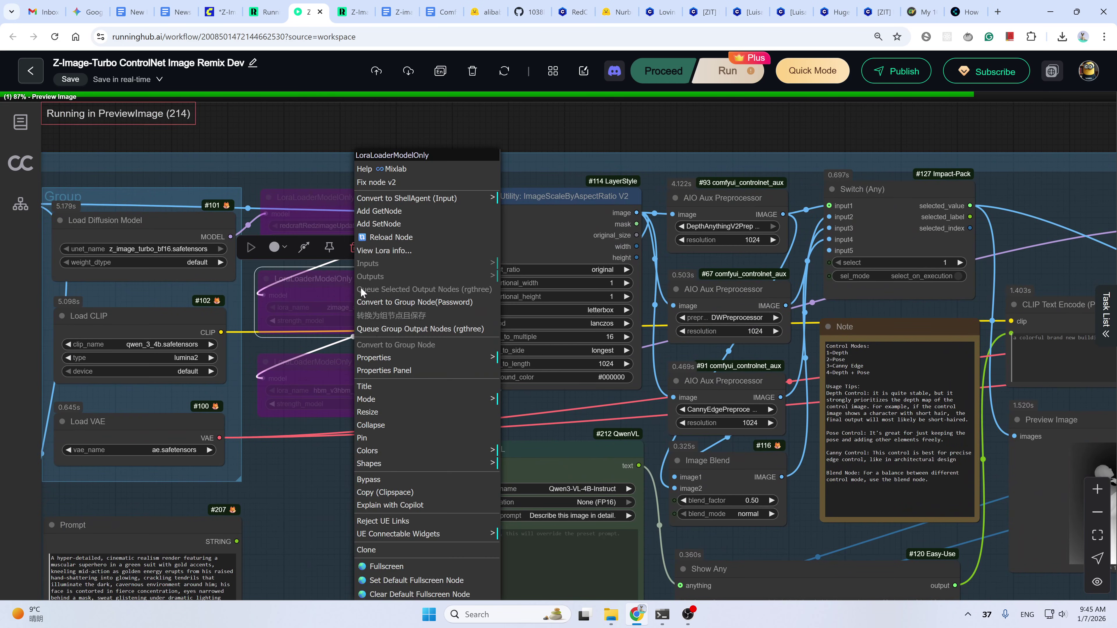
{"action": "left_click", "coordinate": [381, 480]}
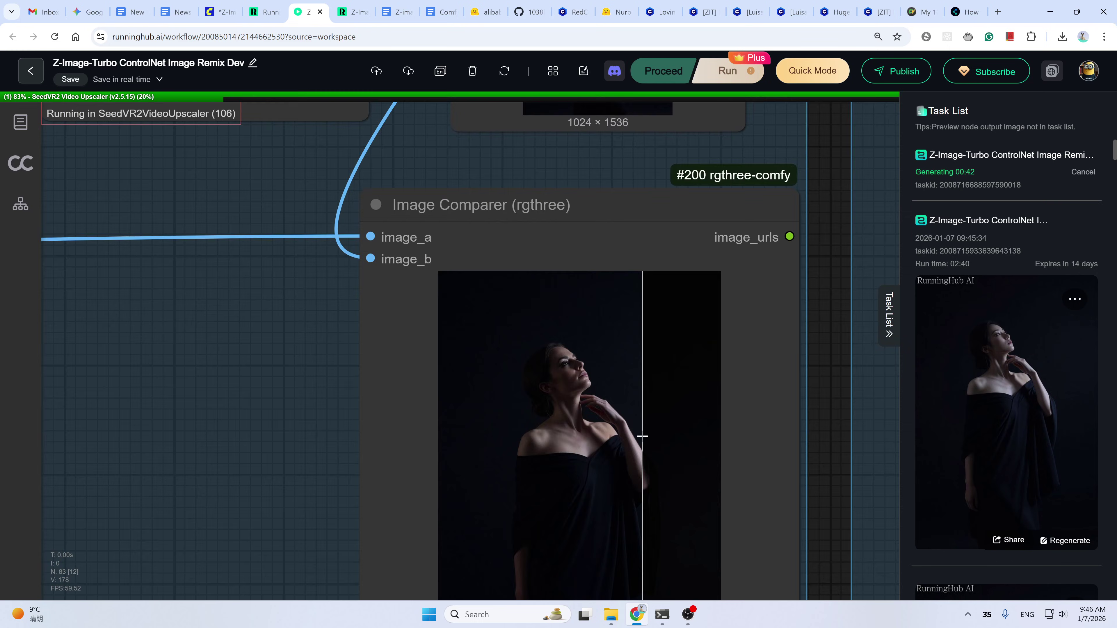
{"action": "scroll", "coordinate": [642, 436], "scroll_direction": "up", "scroll_amount": 5}
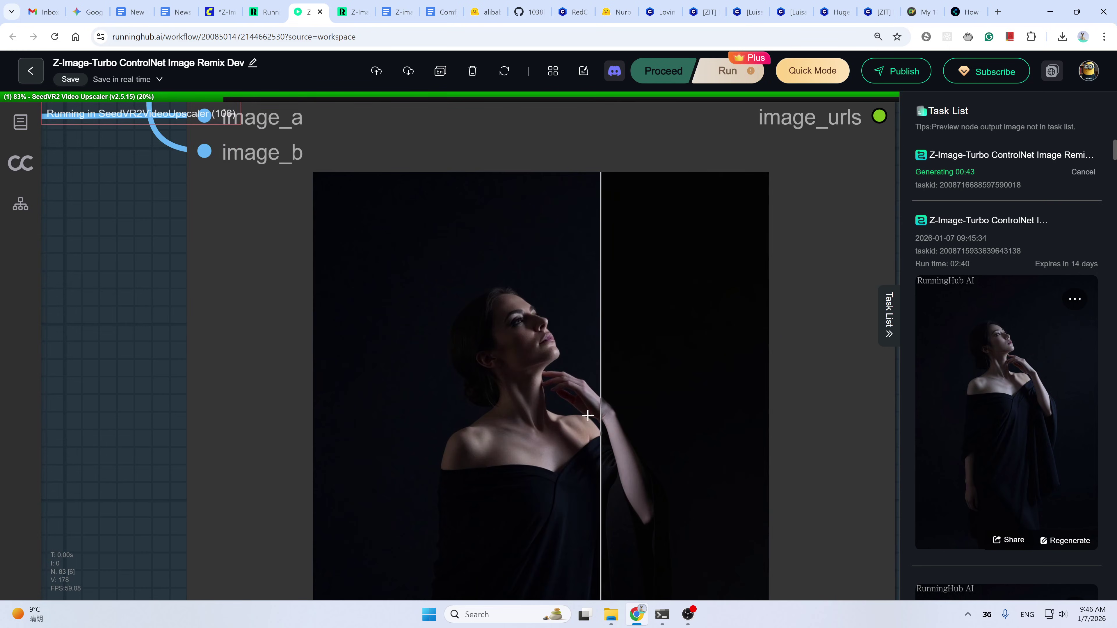
{"action": "scroll", "coordinate": [668, 436], "scroll_direction": "down", "scroll_amount": 2}
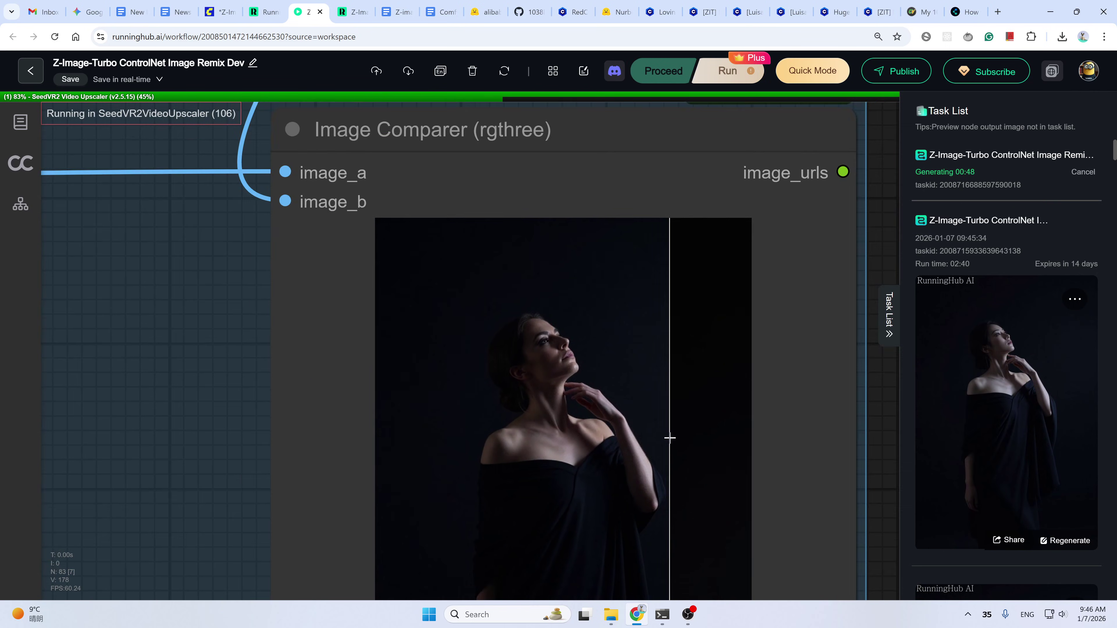
{"action": "scroll", "coordinate": [668, 437], "scroll_direction": "up", "scroll_amount": 4}
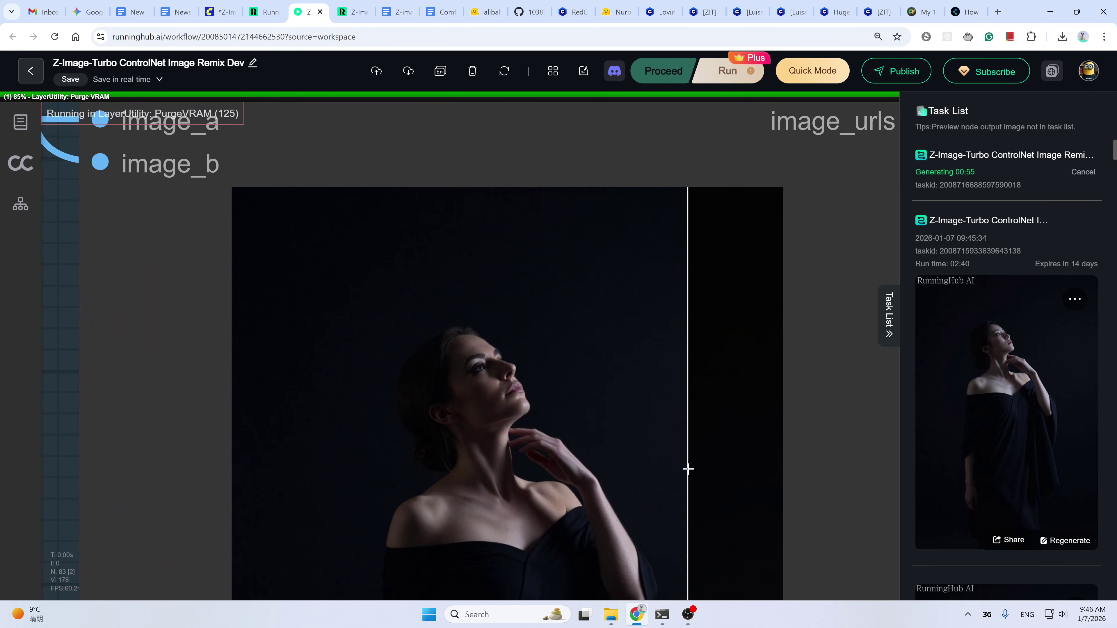
Inspect the new dark-dress portrait in the upscale section and Image Comparer.
{"action": "scroll", "coordinate": [689, 469], "scroll_direction": "down", "scroll_amount": 2}
{"action": "scroll", "coordinate": [688, 467], "scroll_direction": "down", "scroll_amount": 1}
{"action": "scroll", "coordinate": [666, 461], "scroll_direction": "up", "scroll_amount": 3}
{"action": "scroll", "coordinate": [666, 461], "scroll_direction": "down", "scroll_amount": 4}
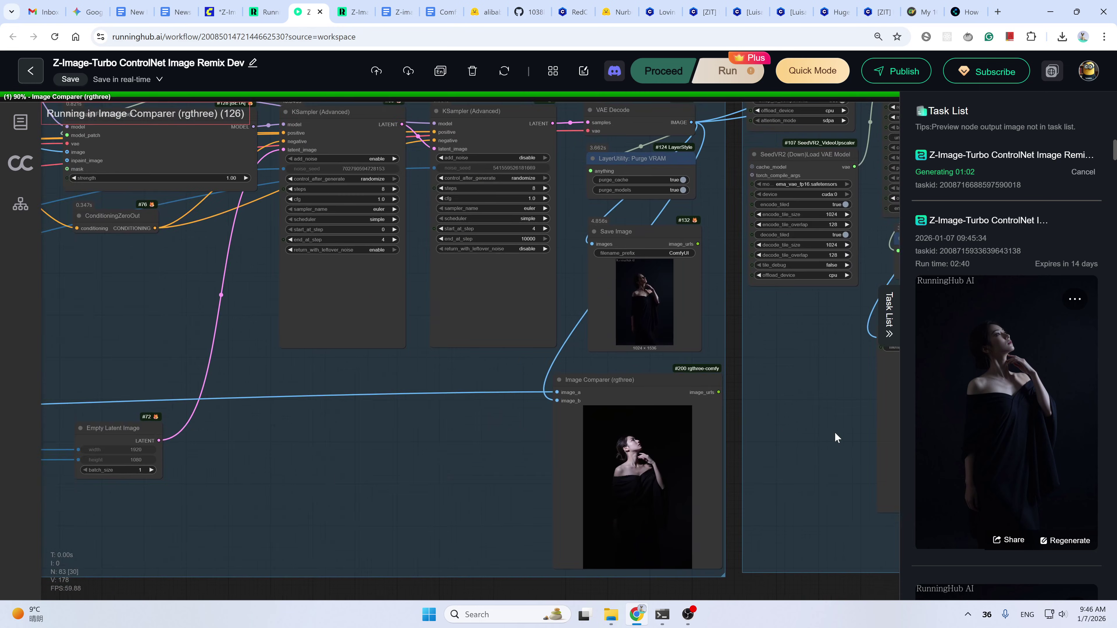
{"action": "left_click_drag", "start_coordinate": [835, 436], "coordinate": [553, 429]}
{"action": "scroll", "coordinate": [512, 444], "scroll_direction": "up", "scroll_amount": 2}
{"action": "scroll", "coordinate": [512, 444], "scroll_direction": "down", "scroll_amount": 3}
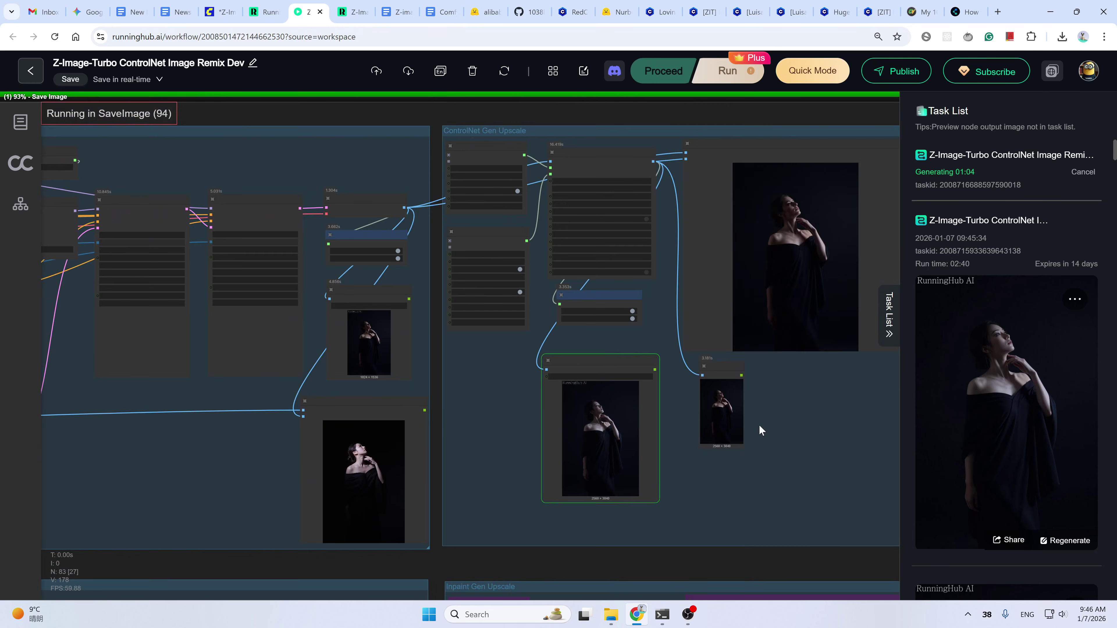
{"action": "scroll", "coordinate": [784, 354], "scroll_direction": "up", "scroll_amount": 5}
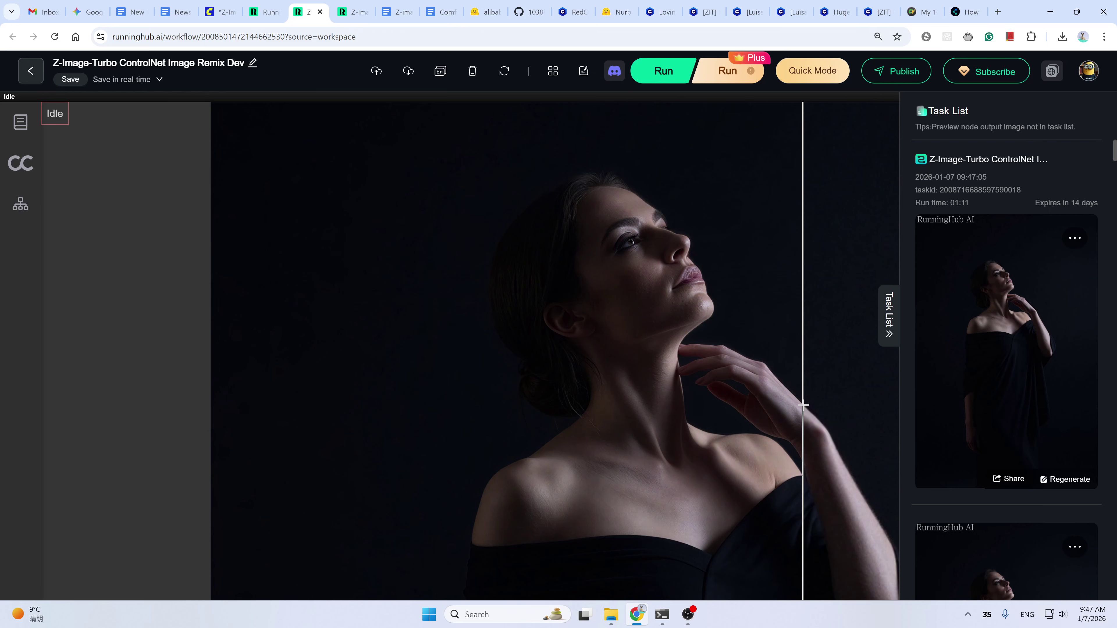
Close the full-screen preview and re-enable the second bypassed LoRA loader.
{"action": "key", "text": "Escape"}
{"action": "scroll", "coordinate": [473, 418], "scroll_direction": "up", "scroll_amount": 5}
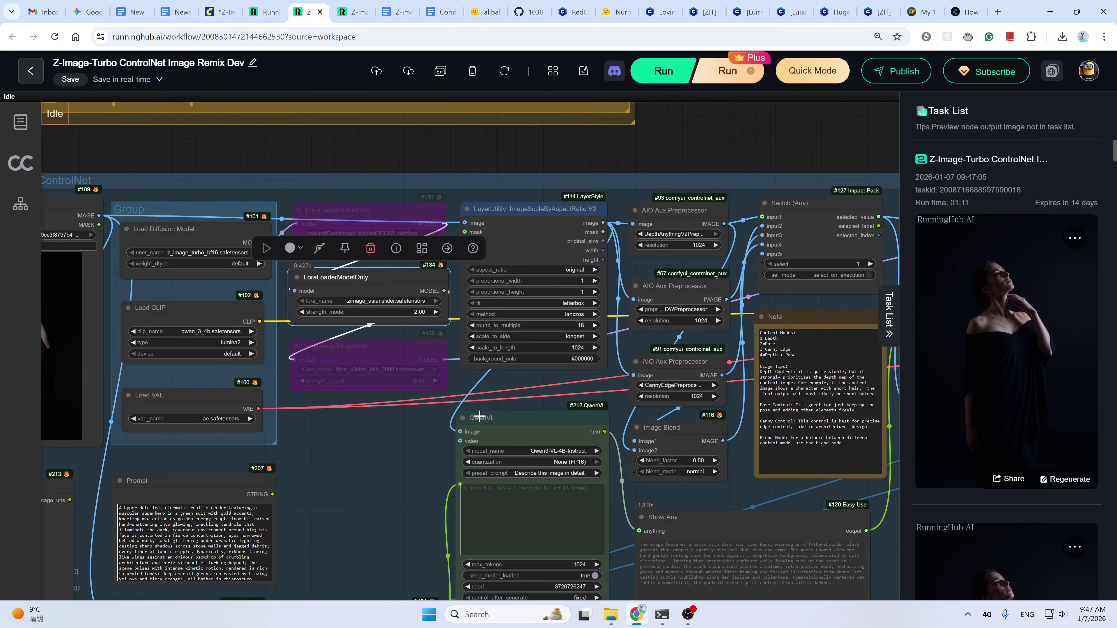
{"action": "right_click", "coordinate": [402, 249]}
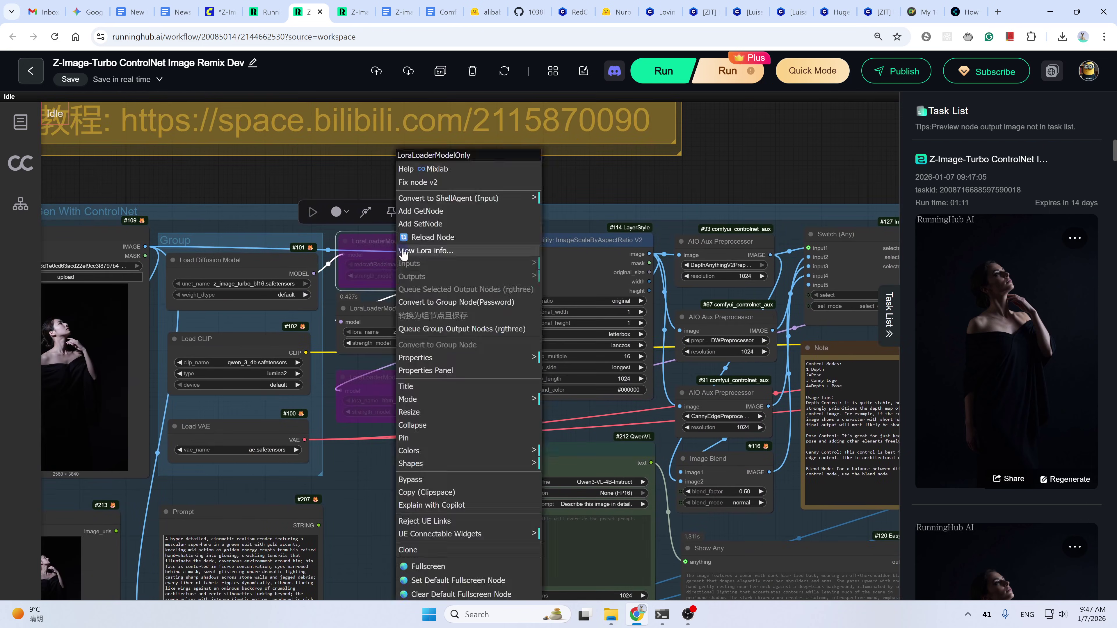
{"action": "left_click", "coordinate": [412, 476]}
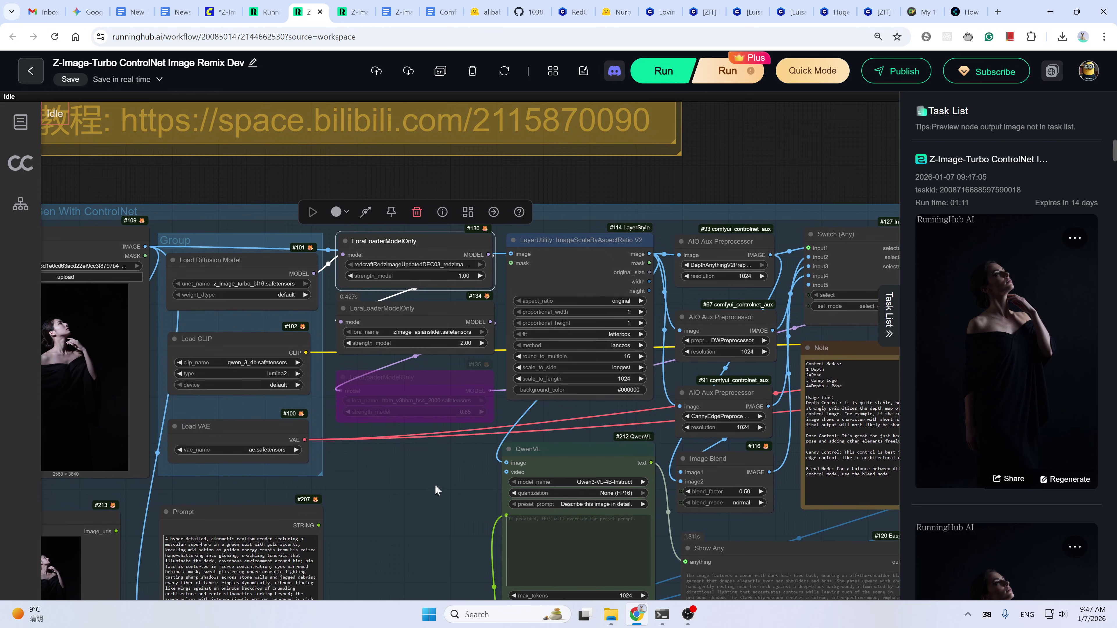
{"action": "left_click_drag", "start_coordinate": [436, 484], "coordinate": [371, 442]}
Back in RunningHub, rerun the remix workflow for a fresh upscaled dark-dress portrait.
{"action": "key", "text": "ctrl+5"}
{"action": "key", "text": "ctrl+7"}
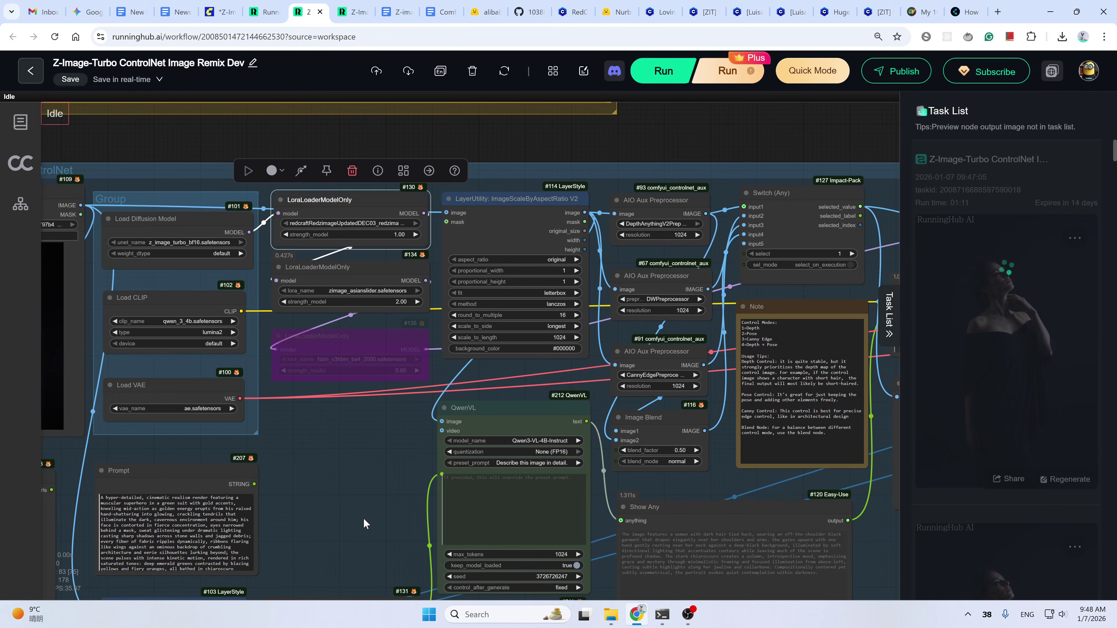
{"action": "left_click_drag", "start_coordinate": [343, 469], "coordinate": [307, 483]}
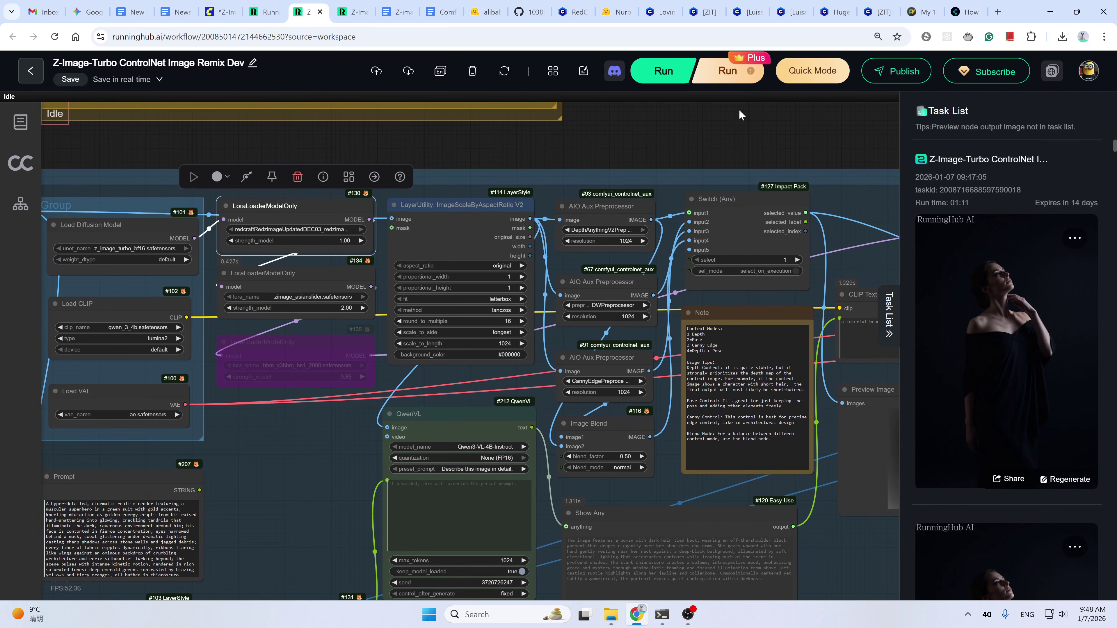
{"action": "left_click", "coordinate": [666, 72]}
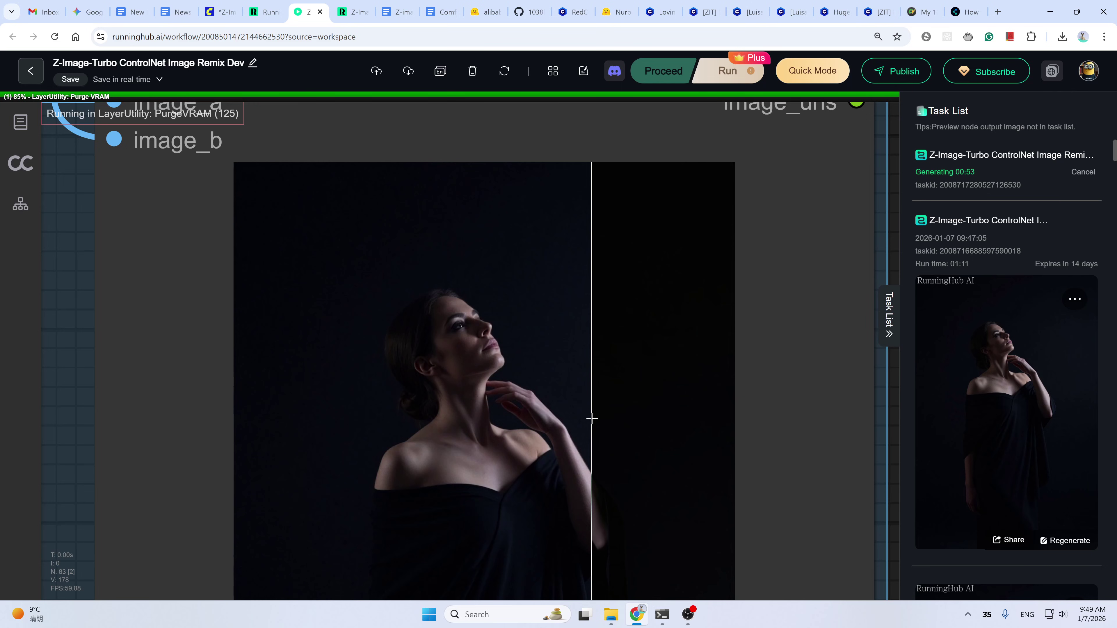
{"action": "scroll", "coordinate": [592, 418], "scroll_direction": "down", "scroll_amount": 8}
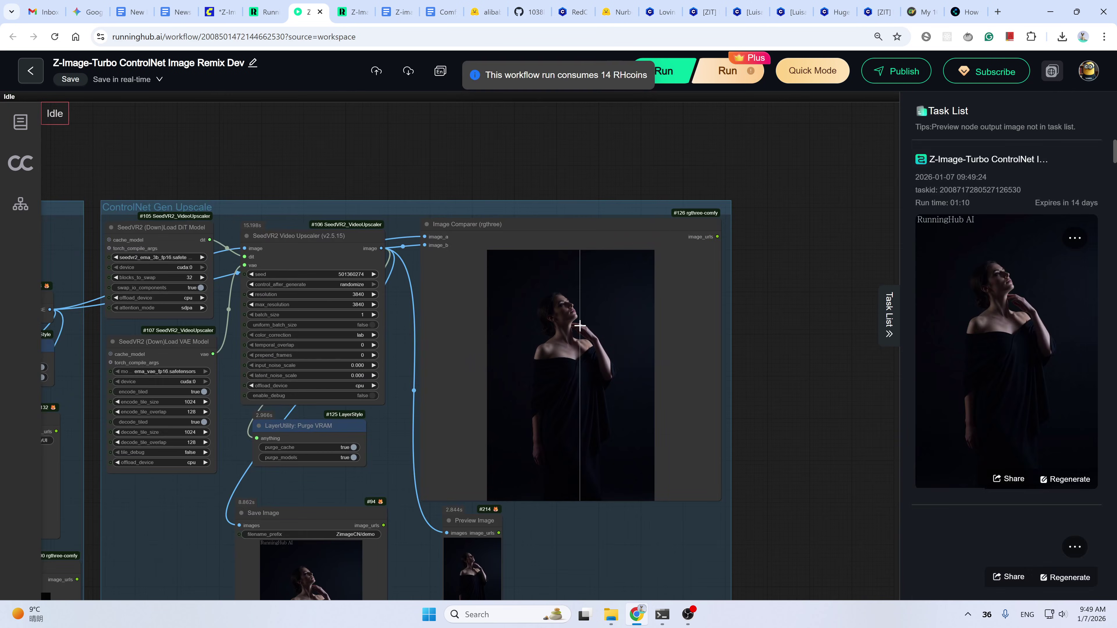
Load the handbag sketch as the Load Image input.
{"action": "scroll", "coordinate": [580, 325], "scroll_direction": "down", "scroll_amount": 2}
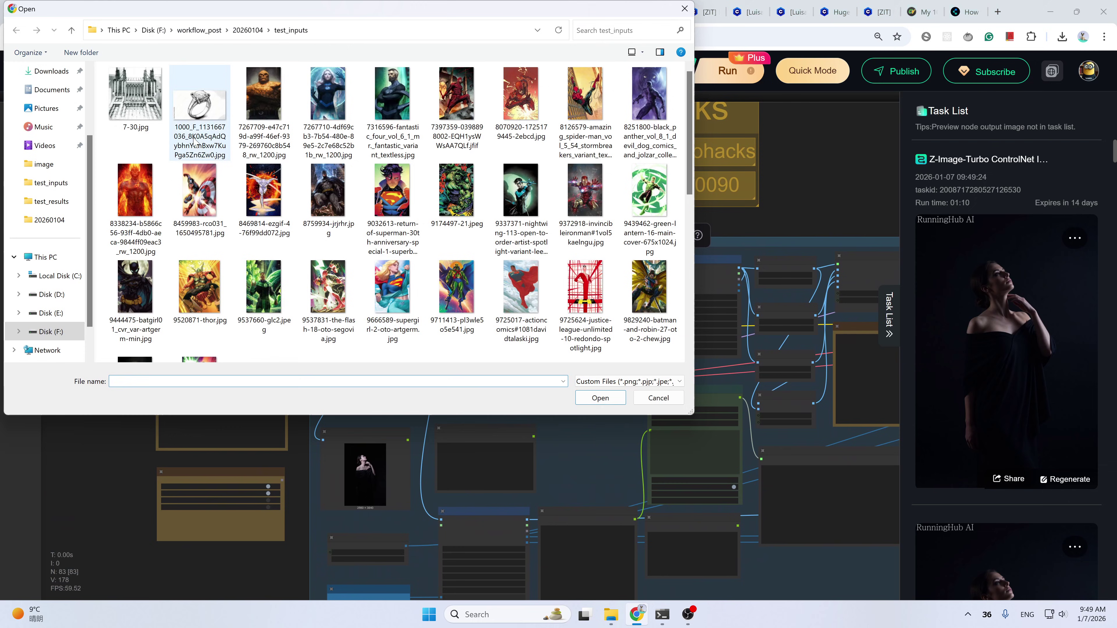
{"action": "scroll", "coordinate": [499, 224], "scroll_direction": "down", "scroll_amount": 5}
{"action": "left_click", "coordinate": [329, 105]}
{"action": "left_click", "coordinate": [948, 394]}
Connect Sketch to Real Prompt Template's STRING output to QwenVL's prompt input.
{"action": "scroll", "coordinate": [703, 244], "scroll_direction": "up", "scroll_amount": 4}
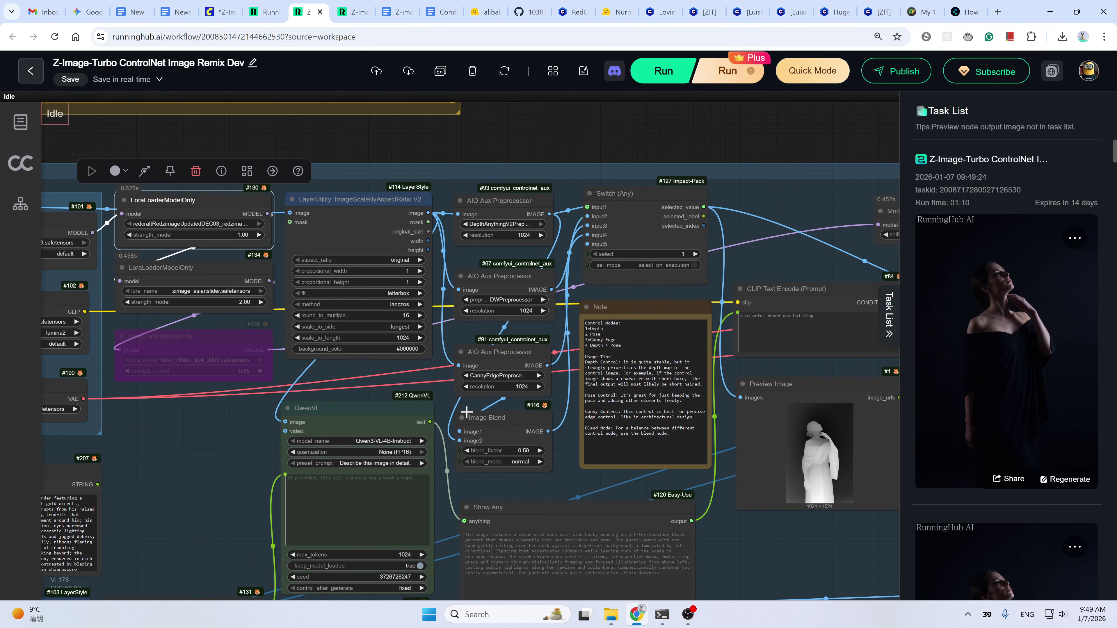
{"action": "left_click_drag", "start_coordinate": [216, 508], "coordinate": [296, 347]}
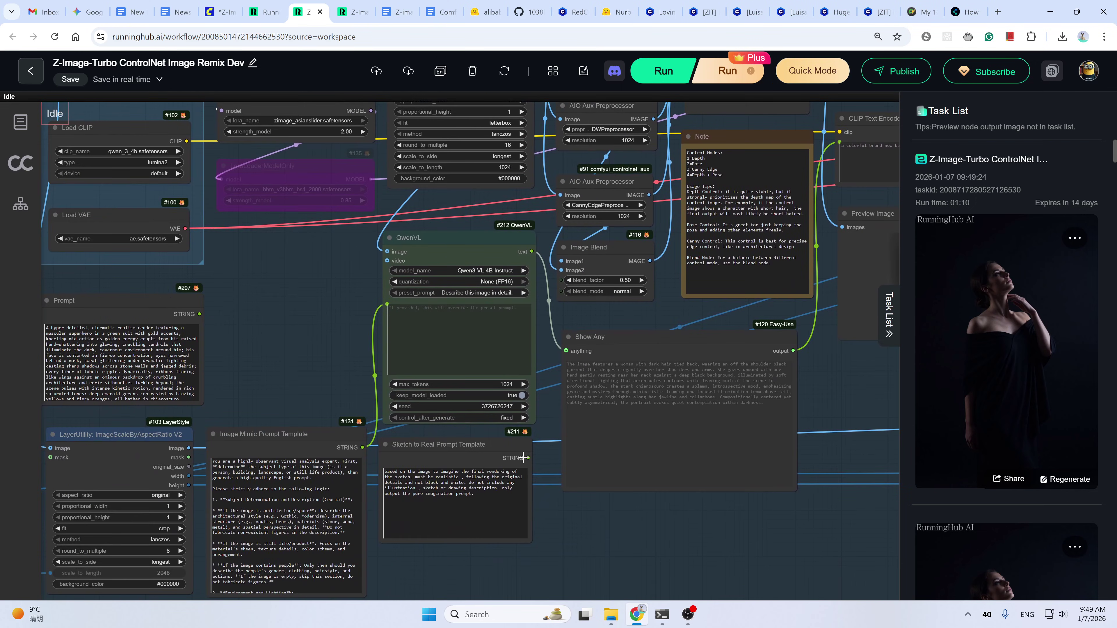
{"action": "mouse_move", "coordinate": [524, 458]}
{"action": "left_mouse_down"}
{"action": "mouse_move", "coordinate": [419, 379]}
{"action": "mouse_move", "coordinate": [388, 309]}
{"action": "mouse_move", "coordinate": [428, 371]}
{"action": "left_mouse_up"}
Start generating the realistic handbag, undoing an accidental node drag.
{"action": "left_click", "coordinate": [662, 72]}
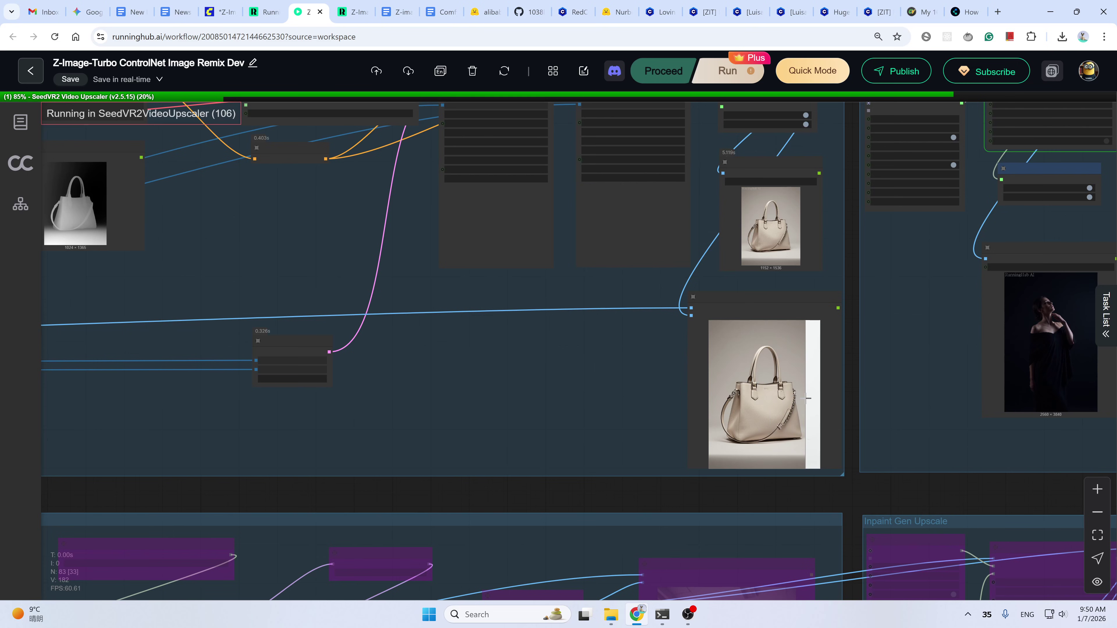
{"action": "scroll", "coordinate": [808, 398], "scroll_direction": "up", "scroll_amount": 3}
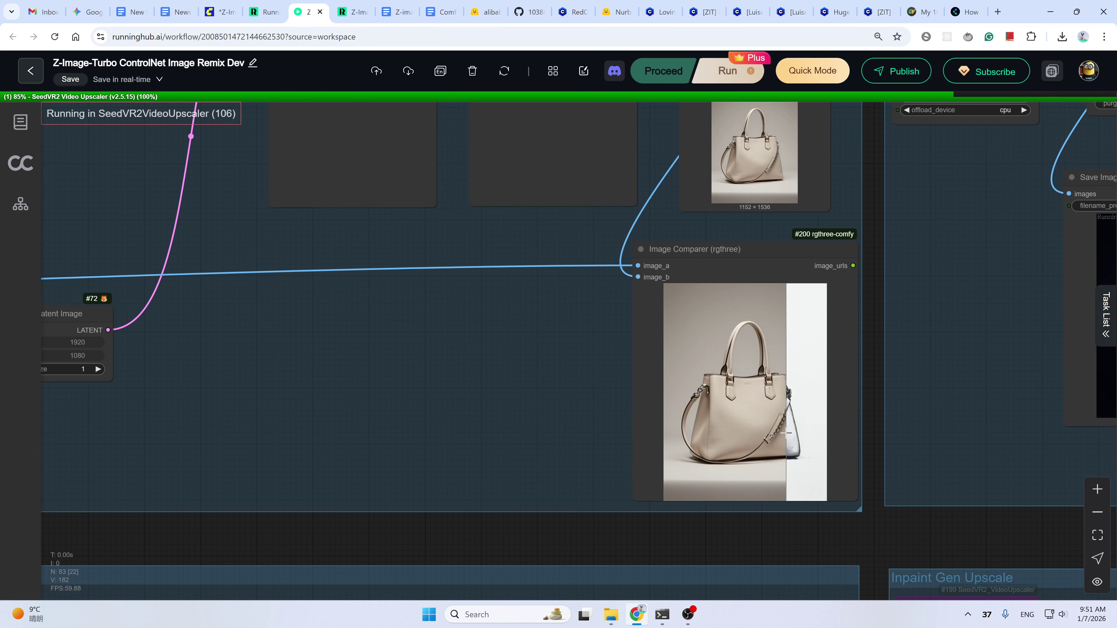
{"action": "scroll", "coordinate": [786, 433], "scroll_direction": "down", "scroll_amount": 5}
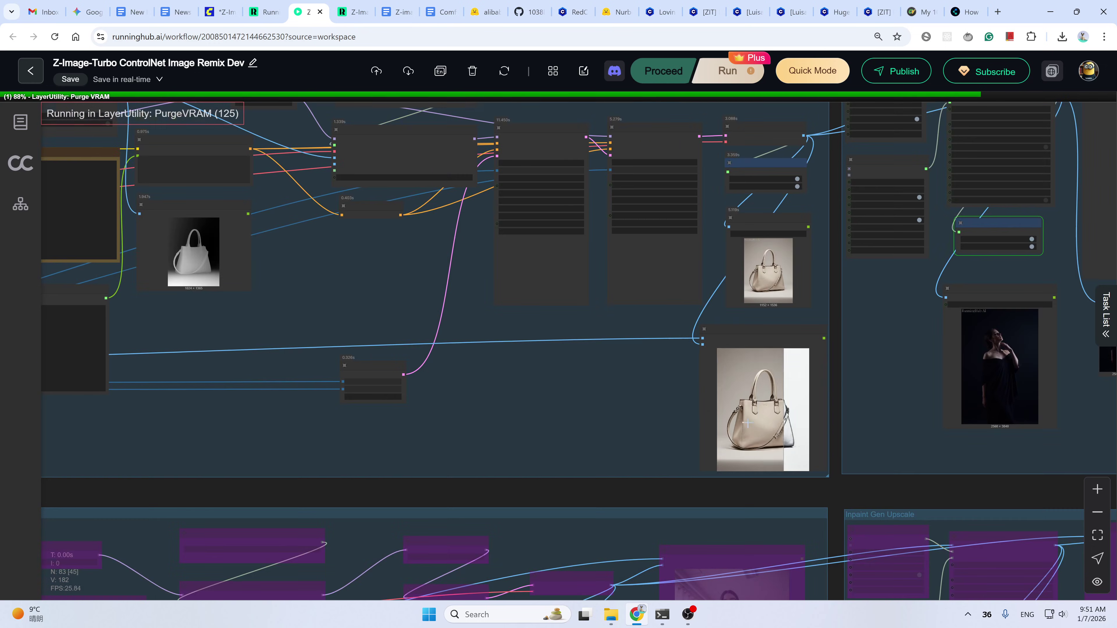
{"action": "left_click_drag", "start_coordinate": [262, 275], "coordinate": [297, 294]}
{"action": "key", "text": "ctrl+z"}
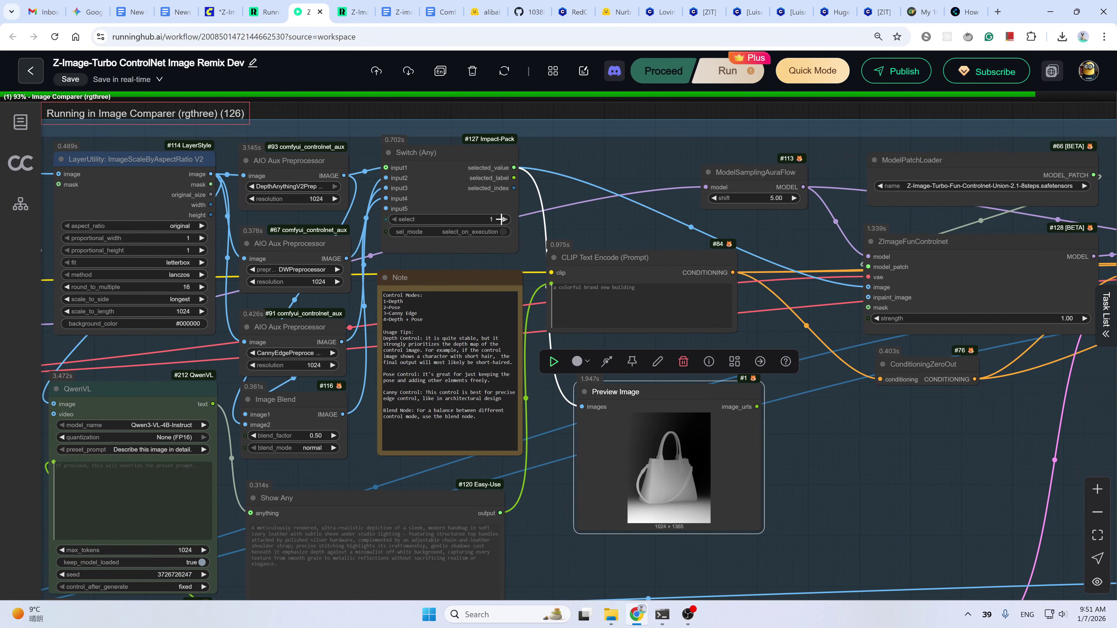
Set Switch (Any) select to 3 (Canny Edge) and regenerate the beige handbag.
{"action": "left_click", "coordinate": [506, 219]}
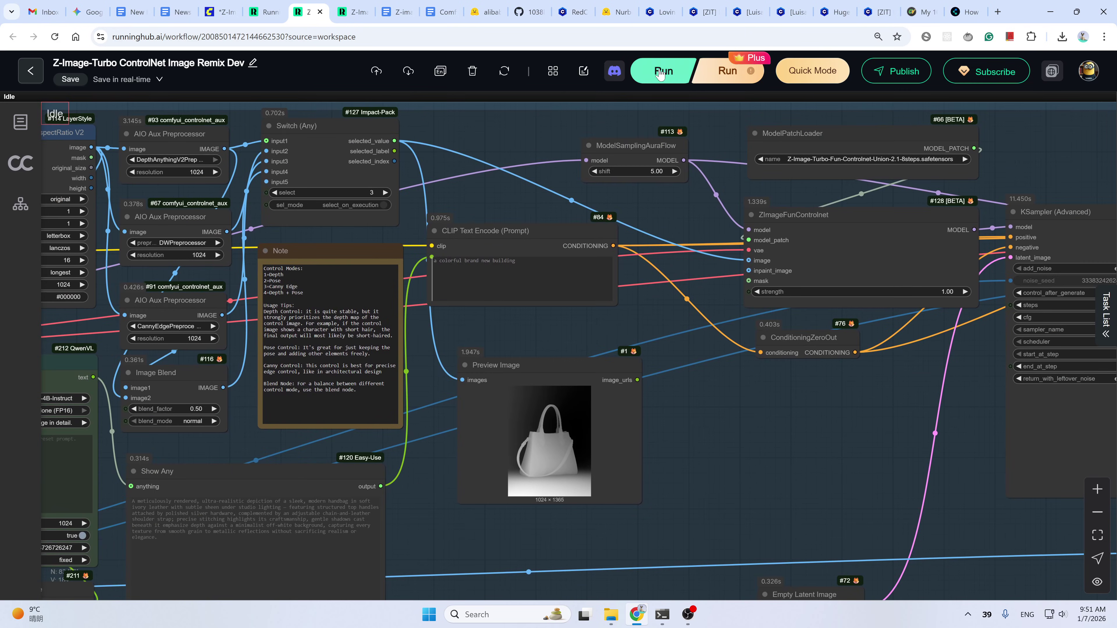
{"action": "left_click", "coordinate": [660, 71]}
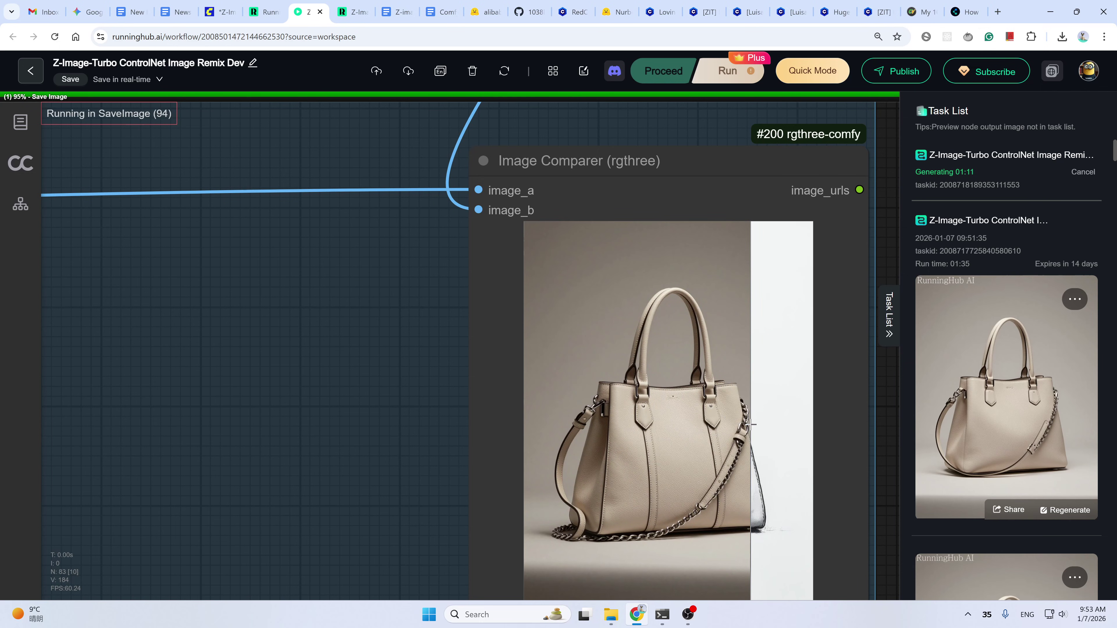
{"action": "scroll", "coordinate": [746, 456], "scroll_direction": "down", "scroll_amount": 5}
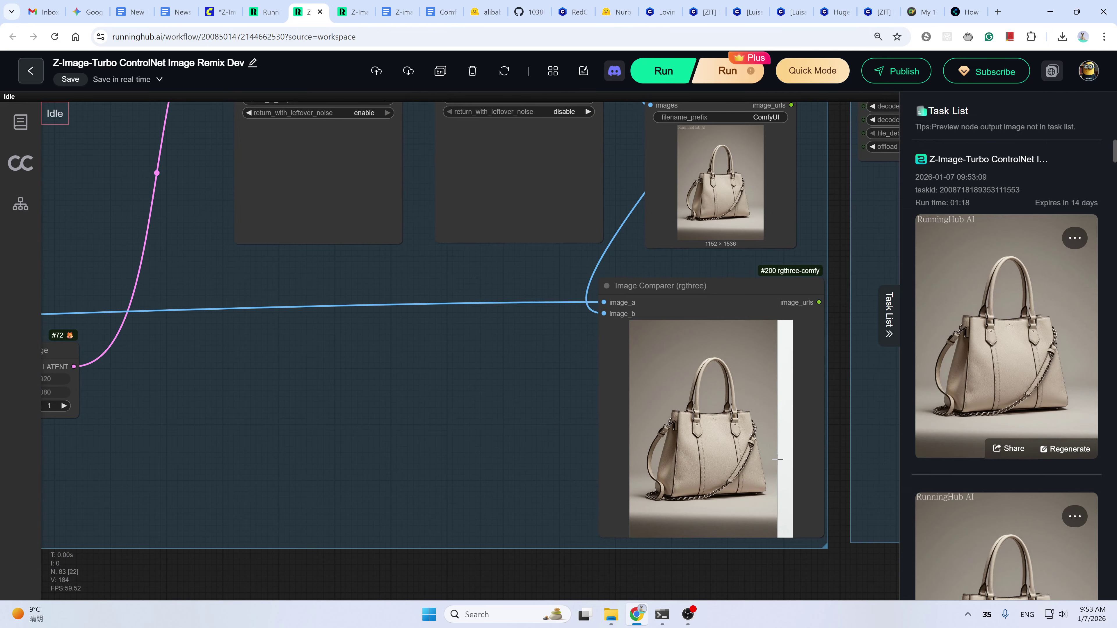
{"action": "scroll", "coordinate": [778, 459], "scroll_direction": "down", "scroll_amount": 1}
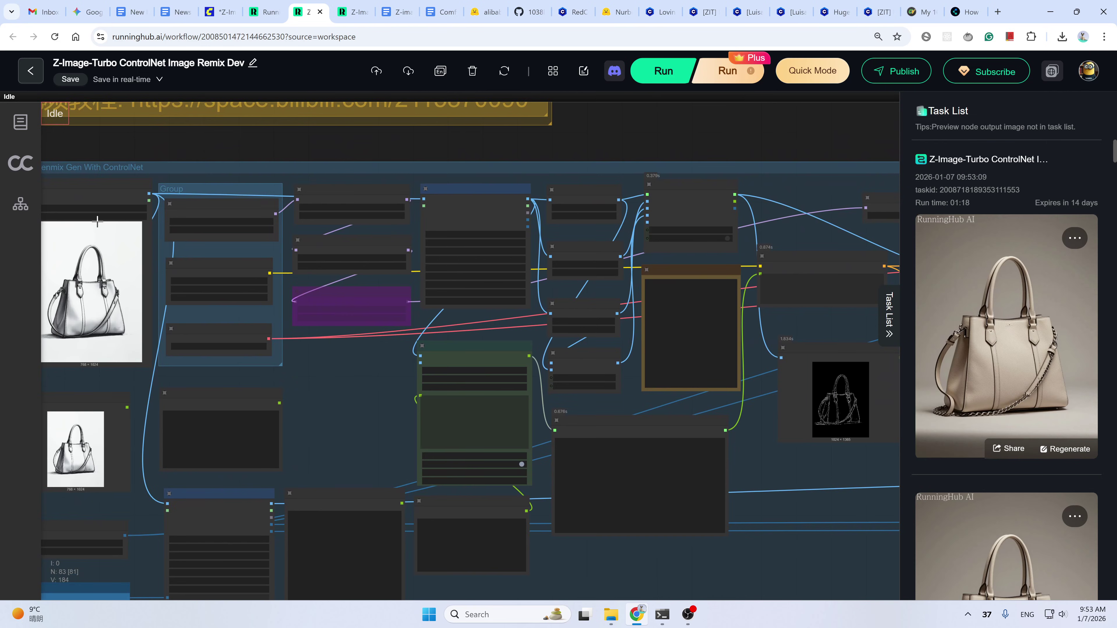
Load the diamond ring sketch into Load Image and start a run to generate the ring.
{"action": "left_click", "coordinate": [97, 221]}
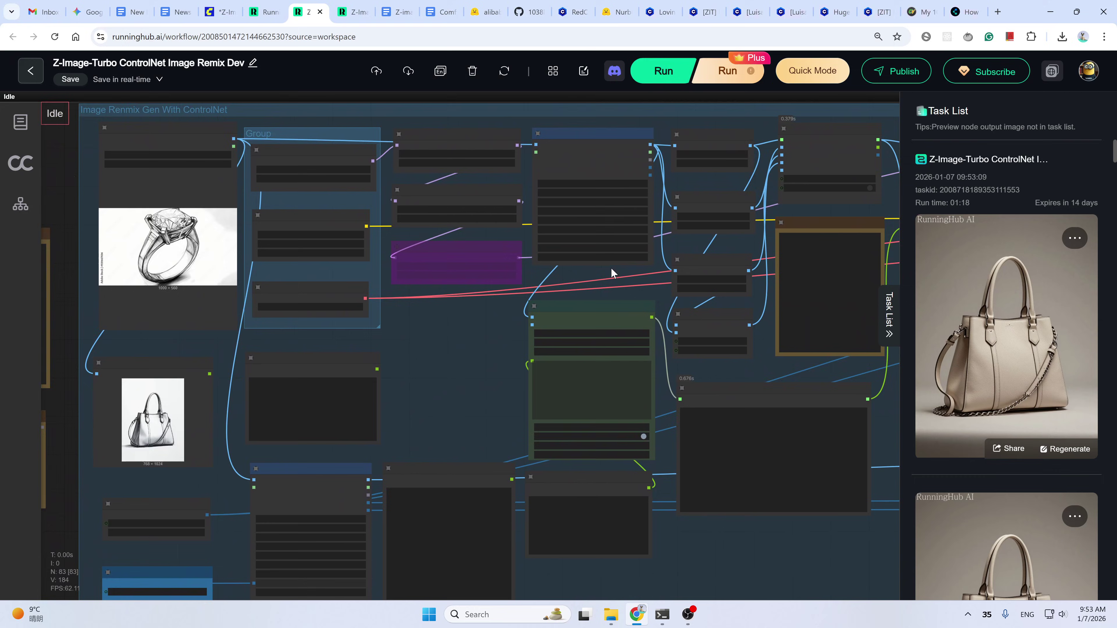
{"action": "scroll", "coordinate": [637, 246], "scroll_direction": "up", "scroll_amount": 3}
{"action": "scroll", "coordinate": [667, 250], "scroll_direction": "down", "scroll_amount": 1}
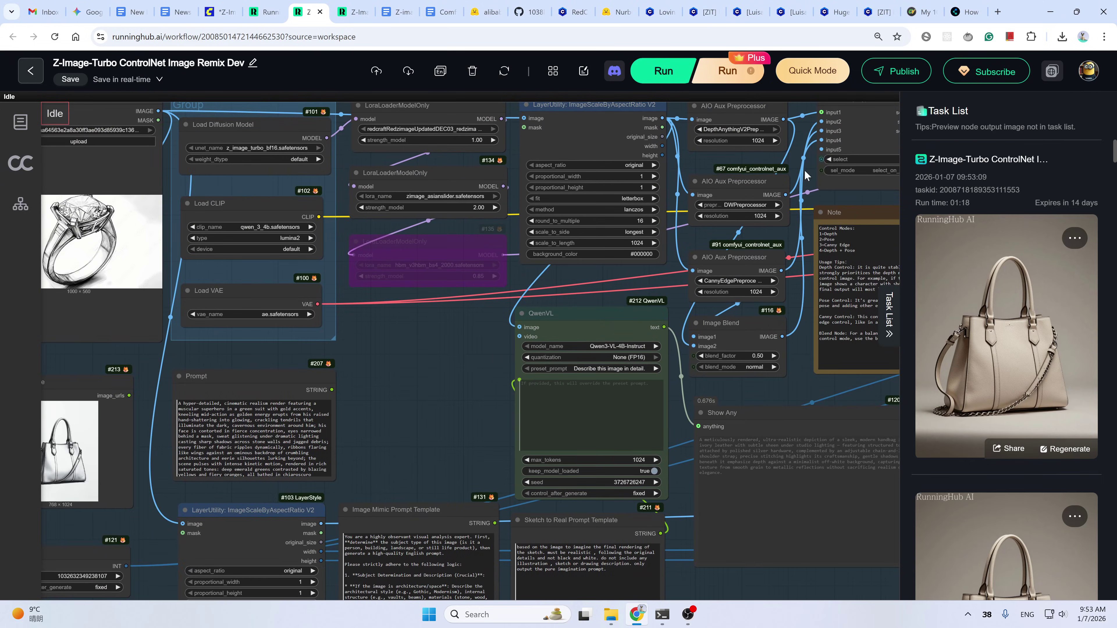
{"action": "scroll", "coordinate": [796, 238], "scroll_direction": "down", "scroll_amount": 3}
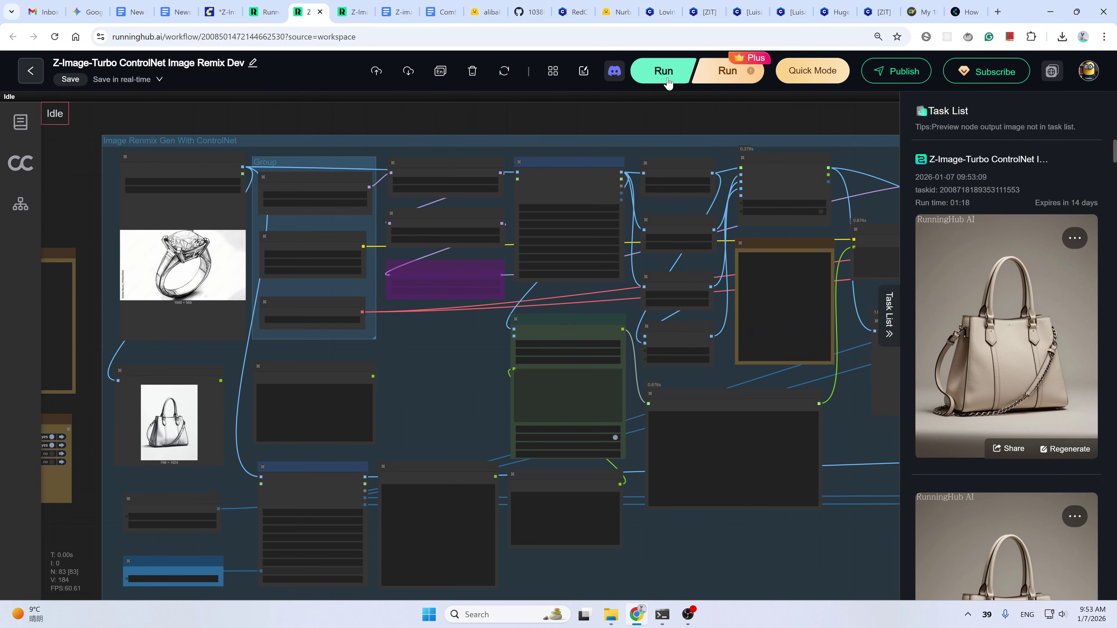
{"action": "left_click", "coordinate": [667, 82]}
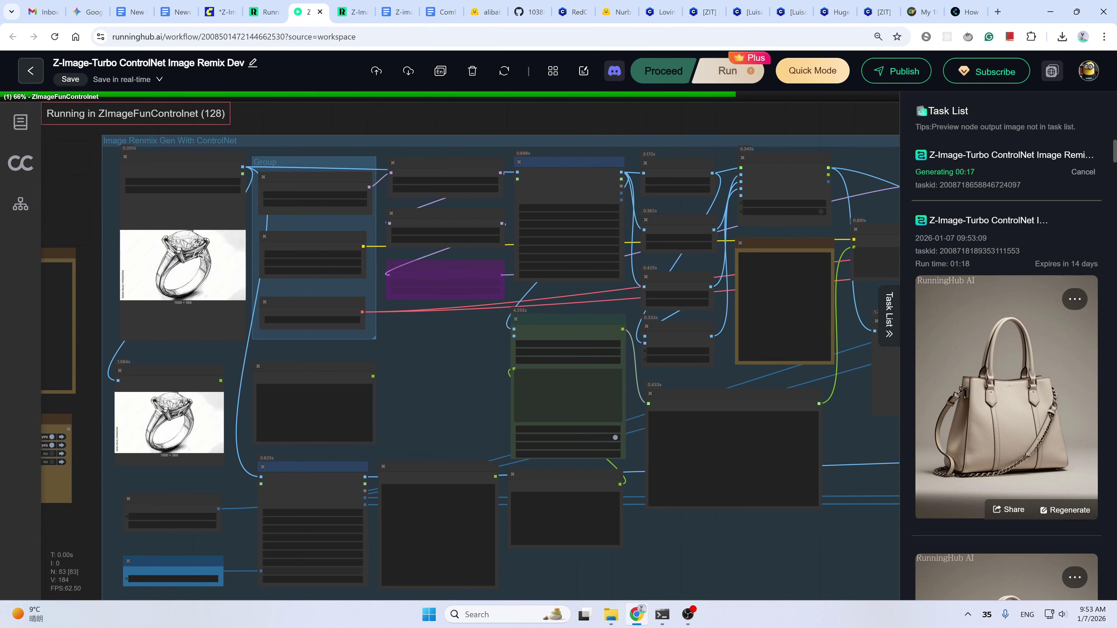
{"action": "scroll", "coordinate": [406, 382], "scroll_direction": "up", "scroll_amount": 3}
{"action": "scroll", "coordinate": [406, 381], "scroll_direction": "down", "scroll_amount": 2}
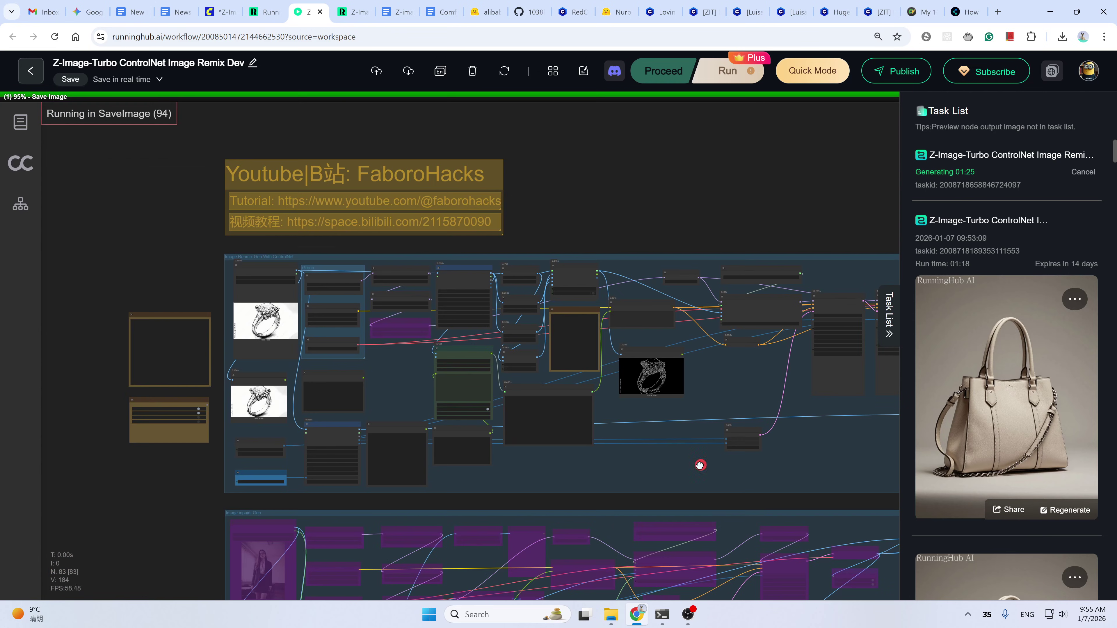
Zoom into the Image Comparer to compare the finished silver diamond ring with its pencil sketch.
{"action": "left_click_drag", "start_coordinate": [700, 465], "coordinate": [259, 374]}
{"action": "scroll", "coordinate": [617, 377], "scroll_direction": "up", "scroll_amount": 6}
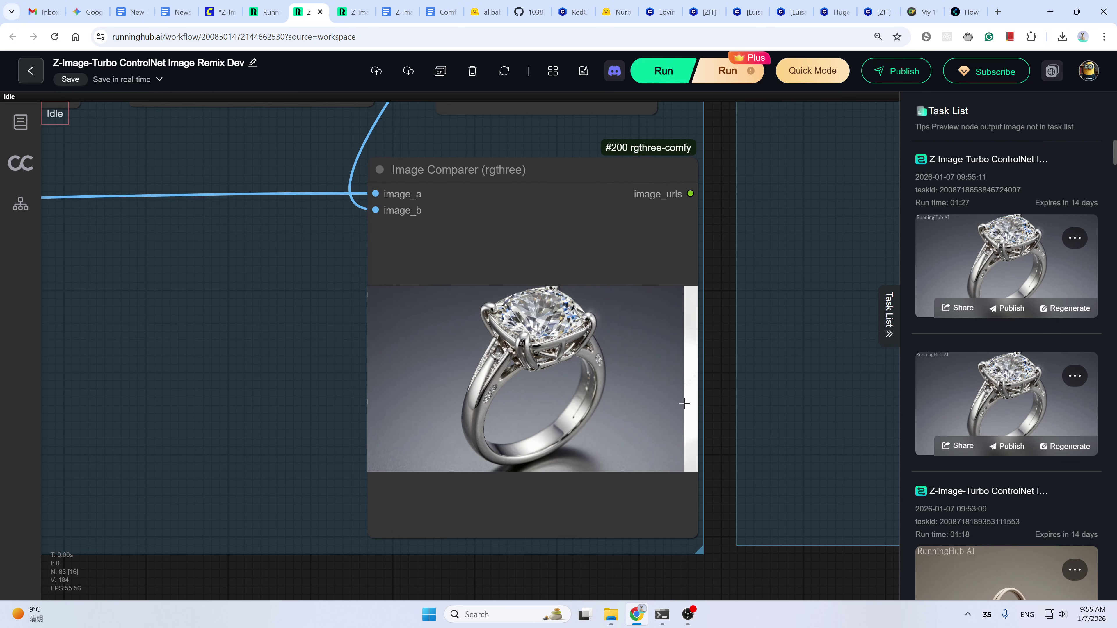
{"action": "scroll", "coordinate": [668, 387], "scroll_direction": "down", "scroll_amount": 3}
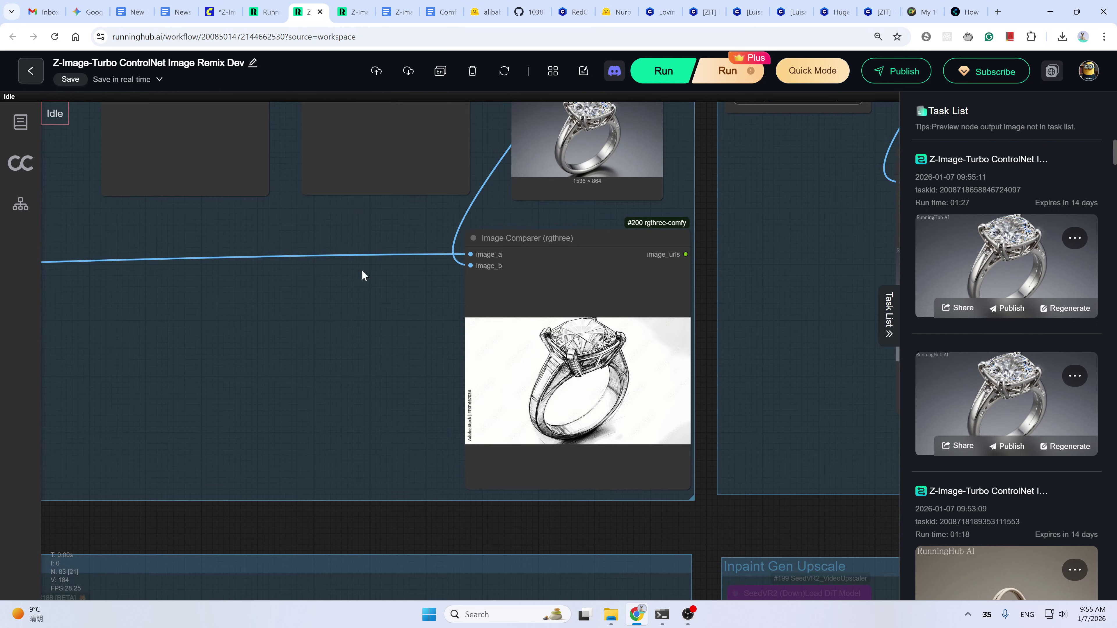
{"action": "left_click_drag", "start_coordinate": [361, 290], "coordinate": [625, 401]}
{"action": "scroll", "coordinate": [625, 402], "scroll_direction": "down", "scroll_amount": 3}
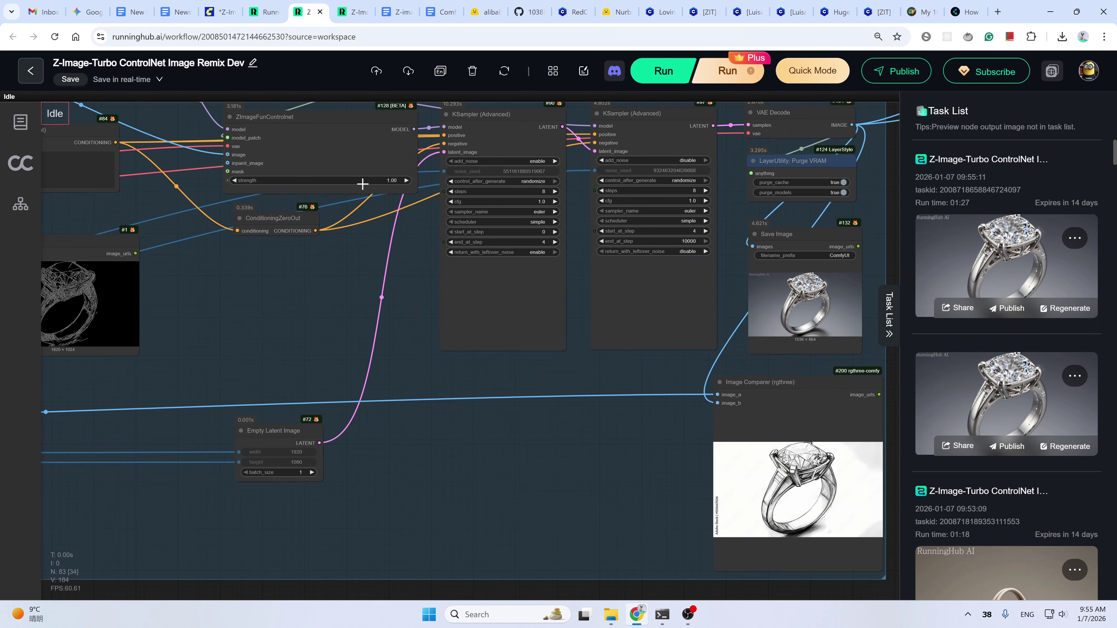
{"action": "left_click_drag", "start_coordinate": [581, 417], "coordinate": [482, 349]}
{"action": "scroll", "coordinate": [507, 390], "scroll_direction": "up", "scroll_amount": 5}
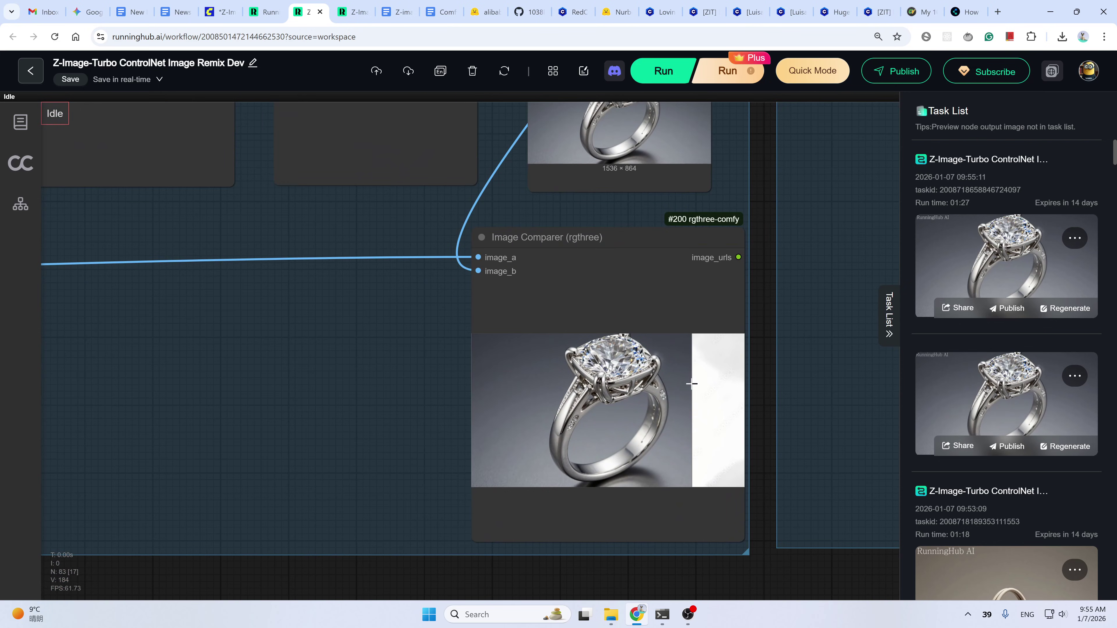
{"action": "scroll", "coordinate": [683, 379], "scroll_direction": "up", "scroll_amount": 1}
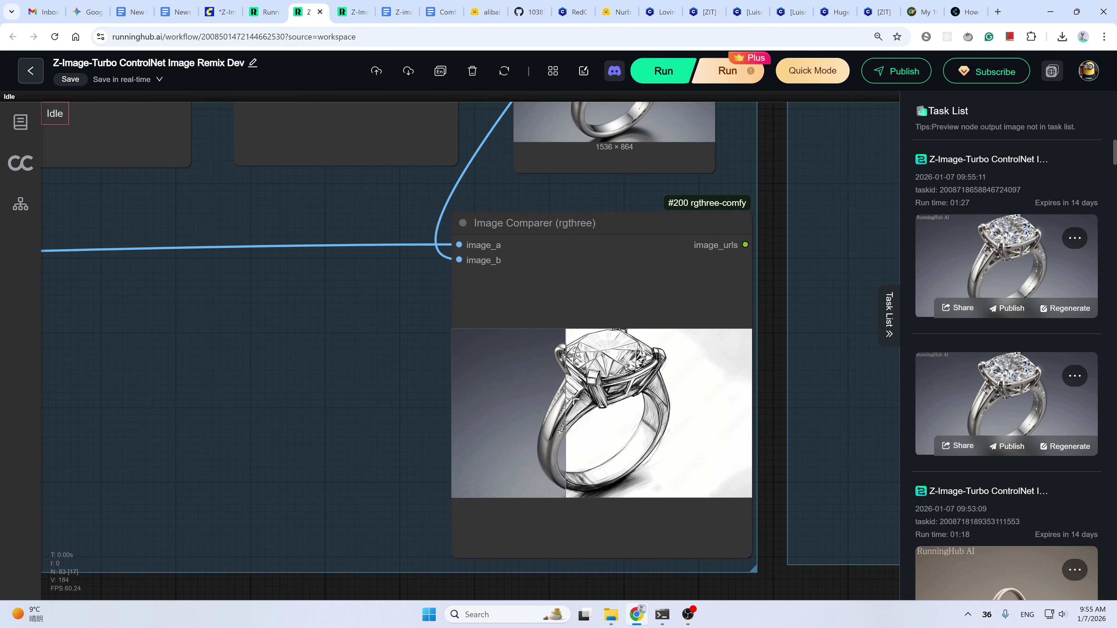
{"action": "scroll", "coordinate": [723, 394], "scroll_direction": "down", "scroll_amount": 5}
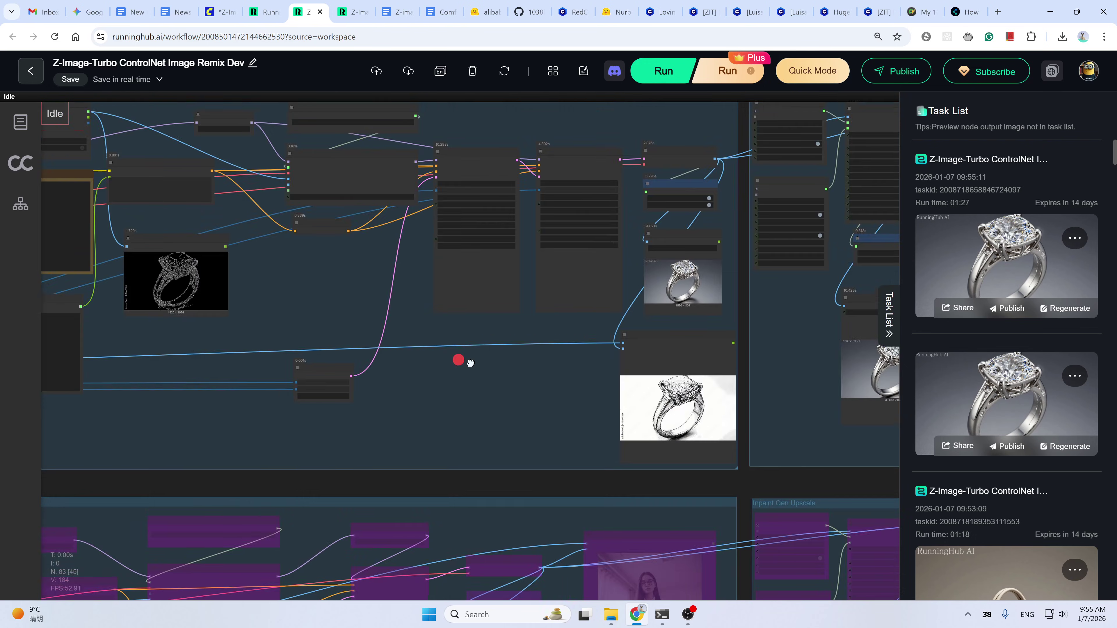
{"action": "scroll", "coordinate": [304, 324], "scroll_direction": "up", "scroll_amount": 10}
{"action": "scroll", "coordinate": [334, 341], "scroll_direction": "down", "scroll_amount": 3}
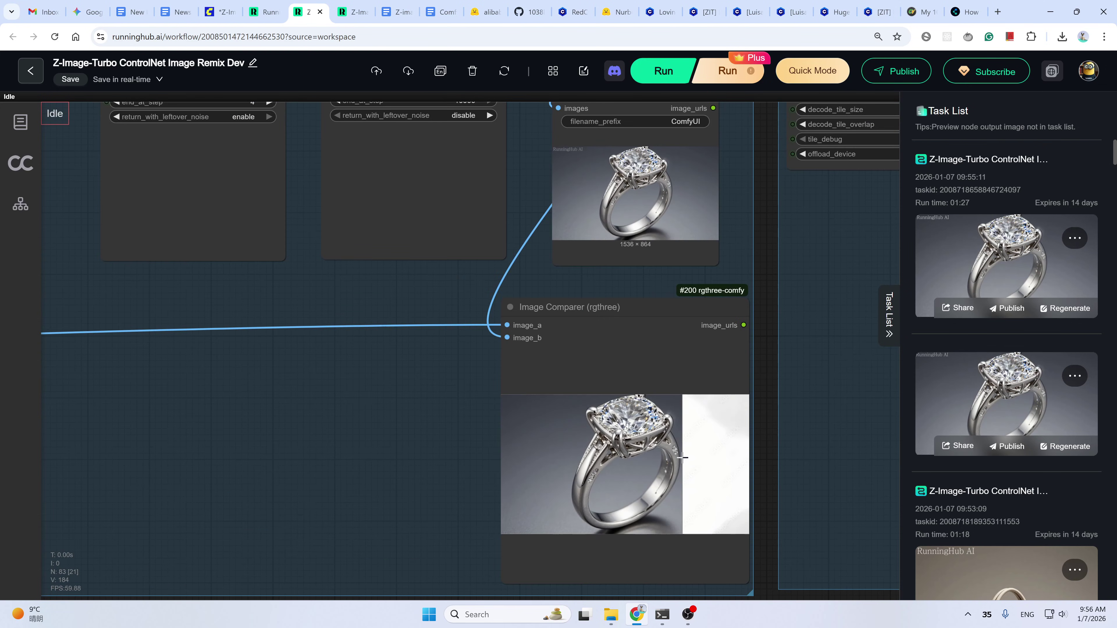
{"action": "scroll", "coordinate": [299, 409], "scroll_direction": "down", "scroll_amount": 2}
Load a comic-art superhero image as the remix workflow's new input image.
{"action": "left_click_drag", "start_coordinate": [294, 407], "coordinate": [650, 481]}
{"action": "scroll", "coordinate": [651, 475], "scroll_direction": "down", "scroll_amount": 3}
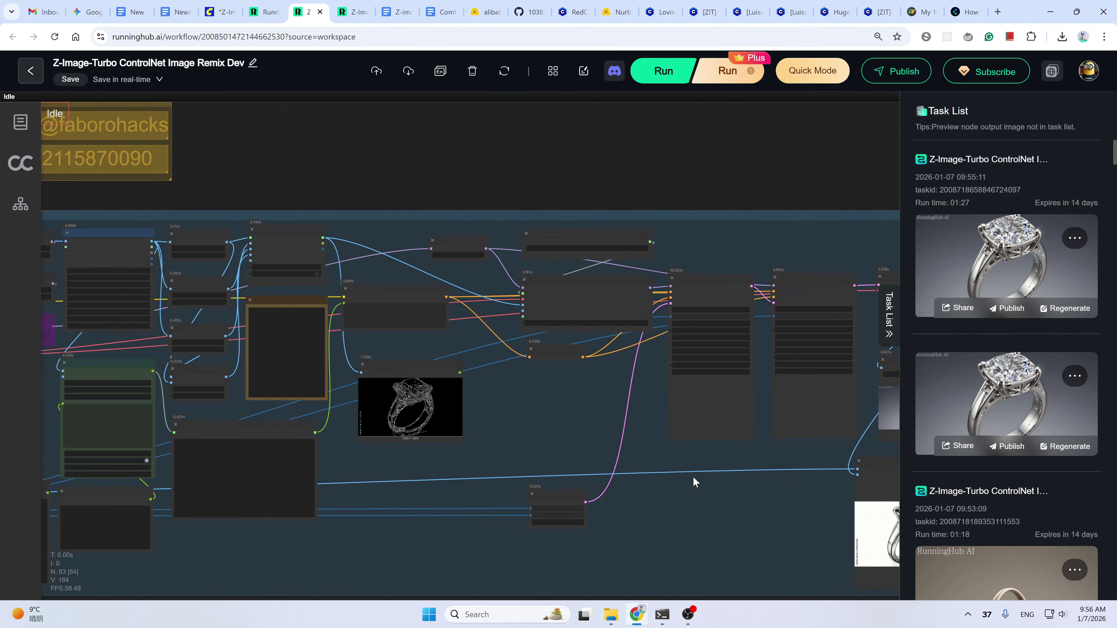
{"action": "scroll", "coordinate": [308, 286], "scroll_direction": "up", "scroll_amount": 5}
{"action": "left_click", "coordinate": [299, 280]}
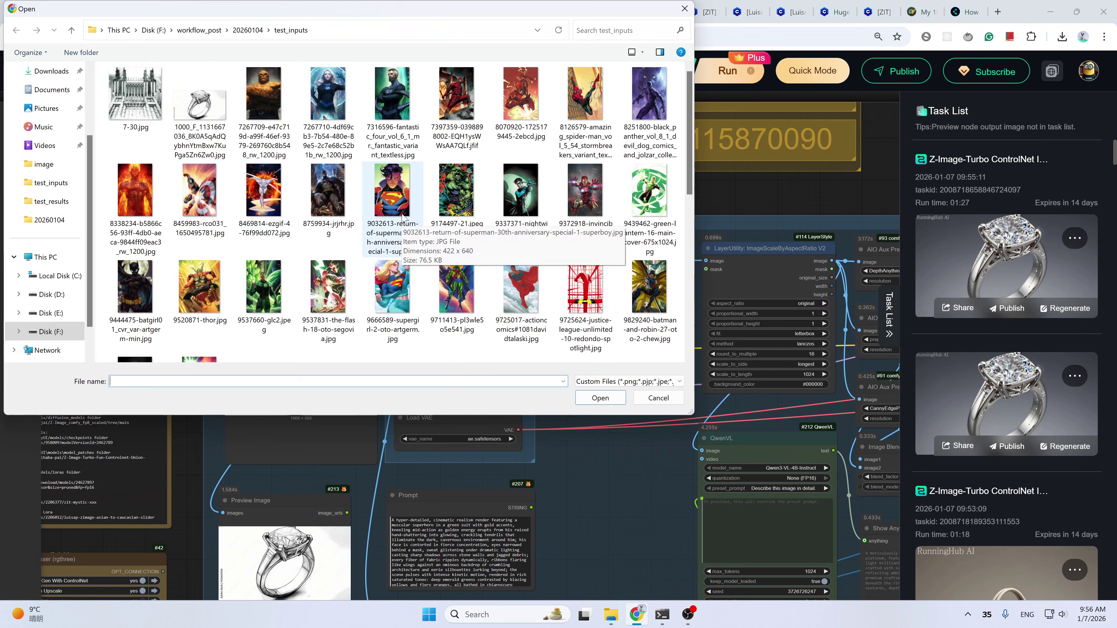
{"action": "left_click", "coordinate": [317, 101]}
{"action": "left_click", "coordinate": [600, 398]}
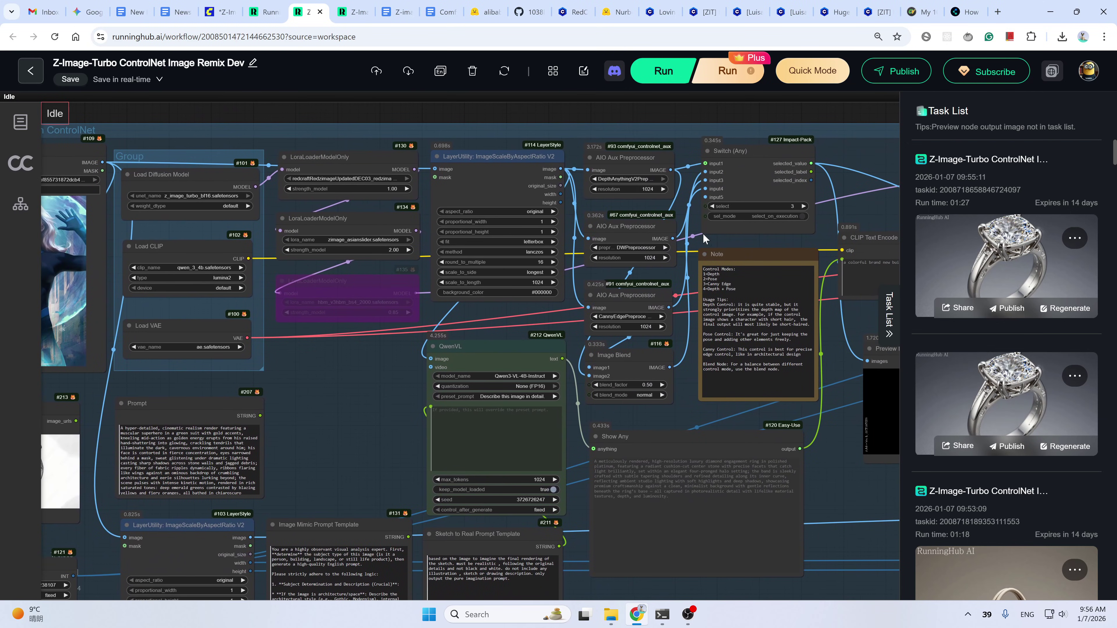
Run the remix and compare the realistic blue-suited heroine against the illustrated original.
{"action": "scroll", "coordinate": [747, 229], "scroll_direction": "right", "scroll_amount": 3}
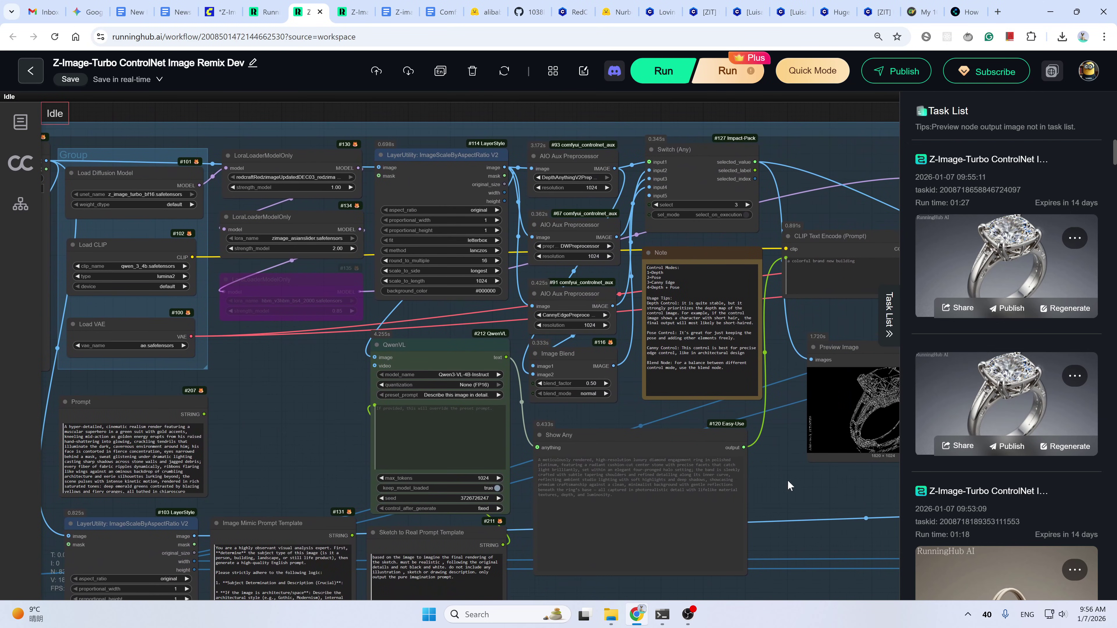
{"action": "scroll", "coordinate": [788, 485], "scroll_direction": "right", "scroll_amount": 5}
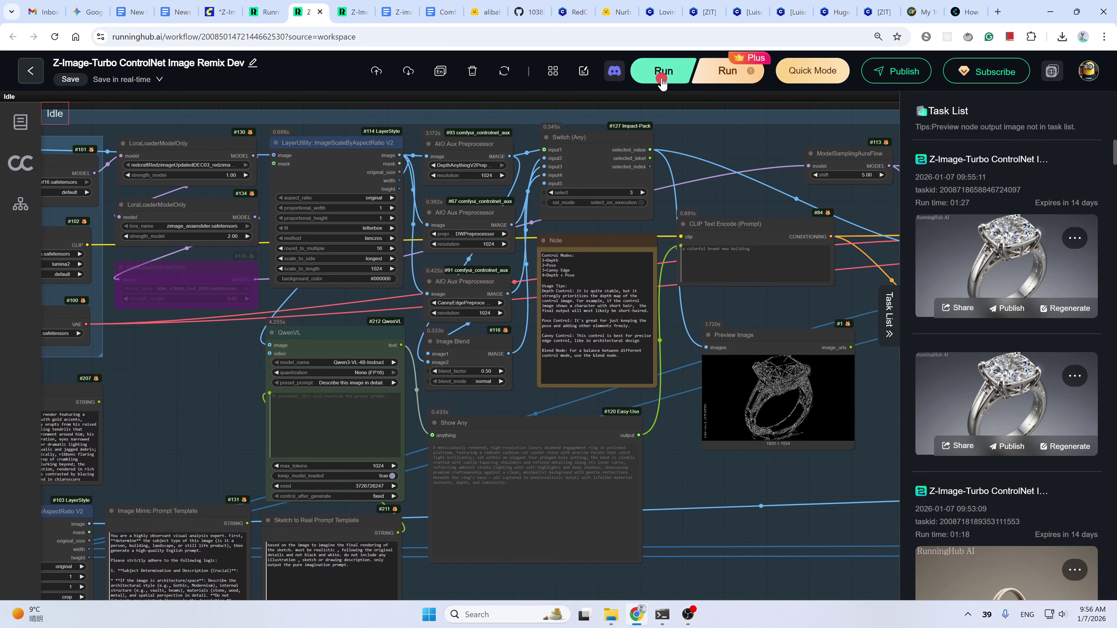
{"action": "left_click", "coordinate": [662, 82]}
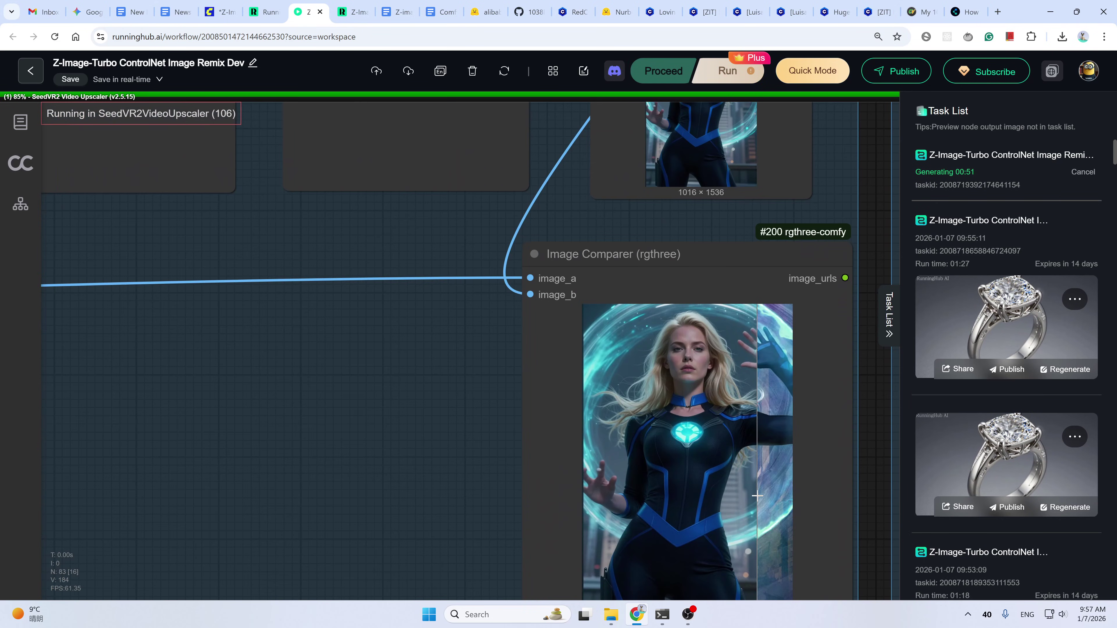
{"action": "scroll", "coordinate": [757, 496], "scroll_direction": "up", "scroll_amount": 2}
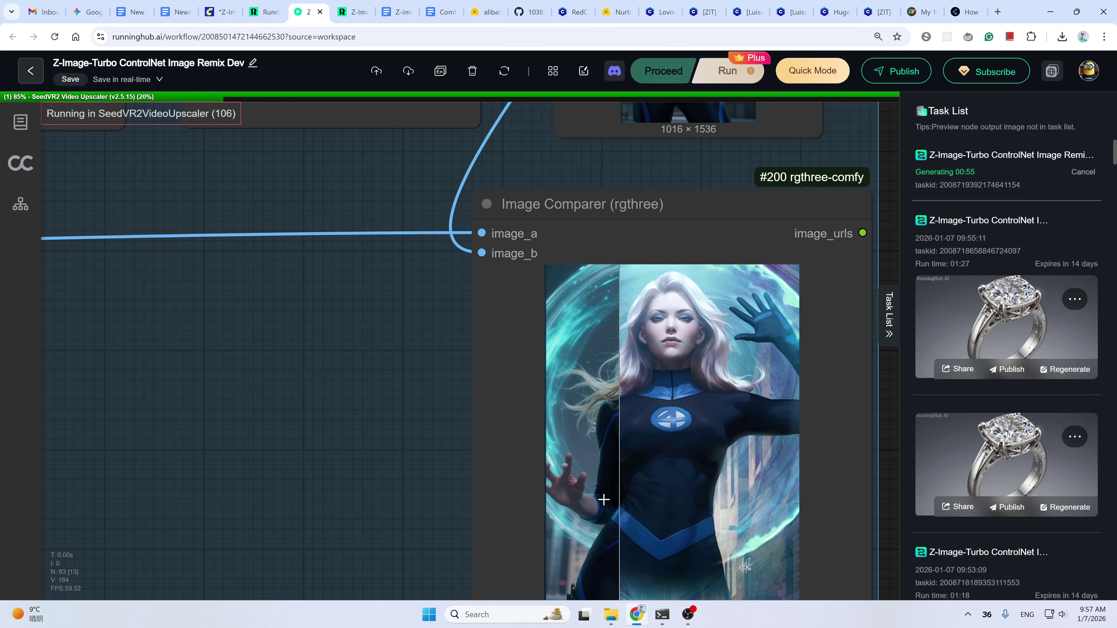
{"action": "scroll", "coordinate": [772, 490], "scroll_direction": "down", "scroll_amount": 7}
Change the Switch (Any) control mode from 3 to 4 (Depth + Pose) and check the finished superhero render.
{"action": "mouse_move", "coordinate": [442, 483]}
{"action": "left_mouse_down"}
{"action": "mouse_move", "coordinate": [568, 484]}
{"action": "mouse_move", "coordinate": [464, 373]}
{"action": "mouse_move", "coordinate": [820, 476]}
{"action": "left_mouse_up"}
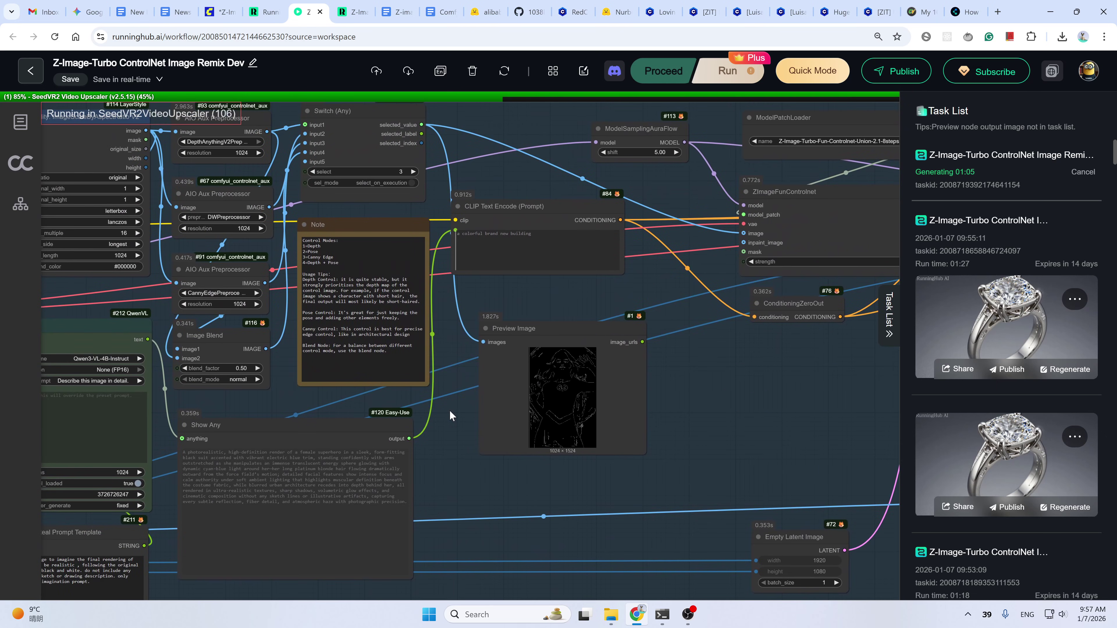
{"action": "left_click_drag", "start_coordinate": [450, 415], "coordinate": [523, 511]}
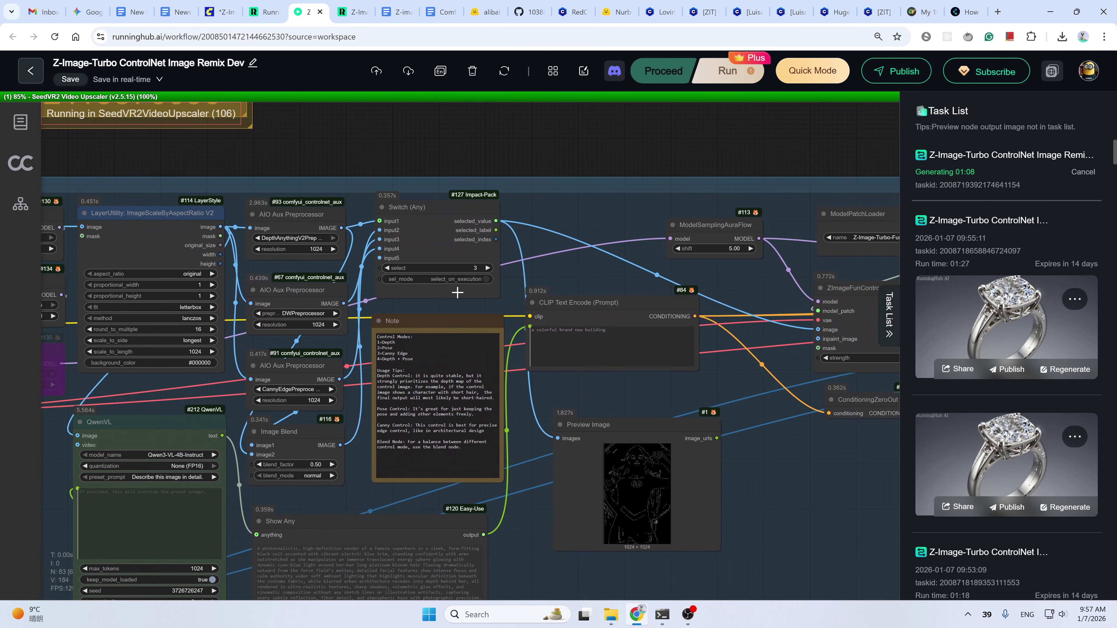
{"action": "left_click", "coordinate": [487, 268]}
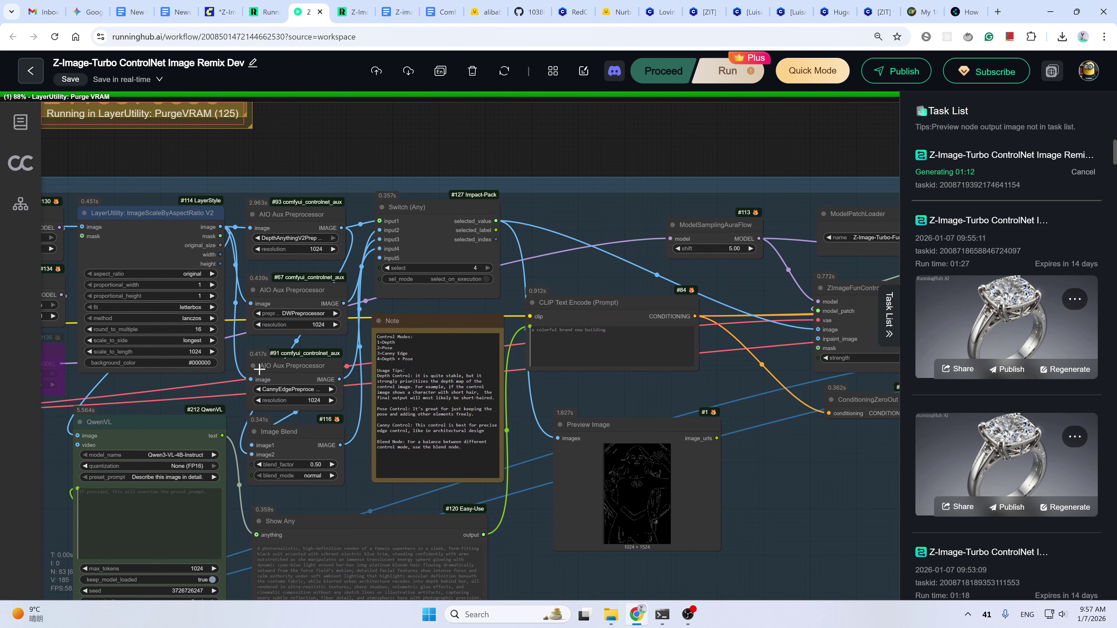
{"action": "left_click", "coordinate": [300, 451]}
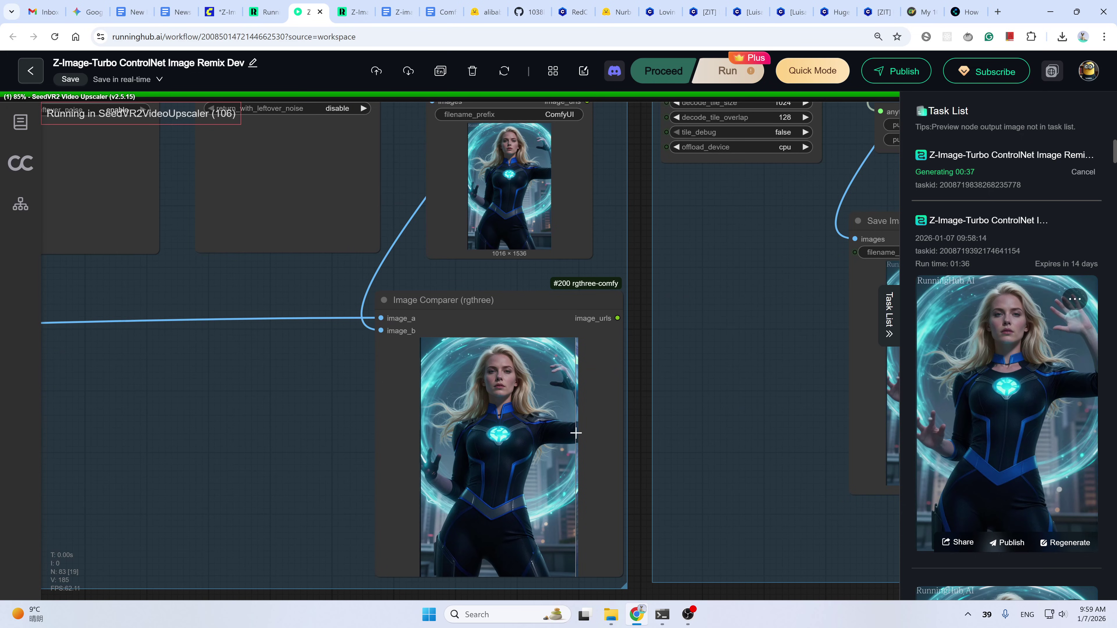
{"action": "scroll", "coordinate": [506, 449], "scroll_direction": "up", "scroll_amount": 2}
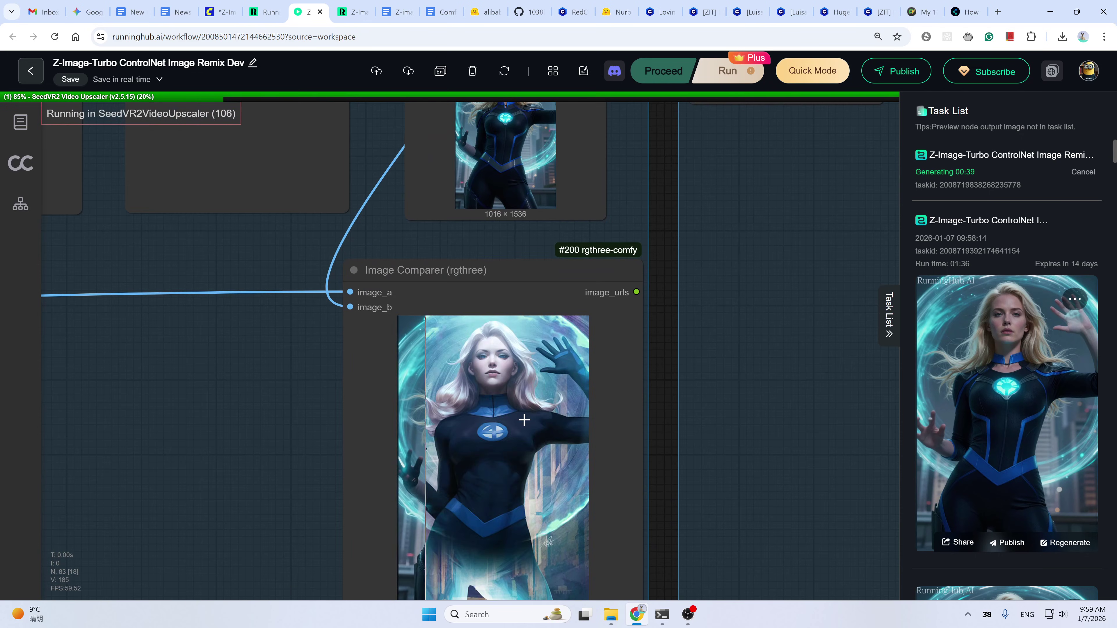
{"action": "scroll", "coordinate": [568, 414], "scroll_direction": "up", "scroll_amount": 3}
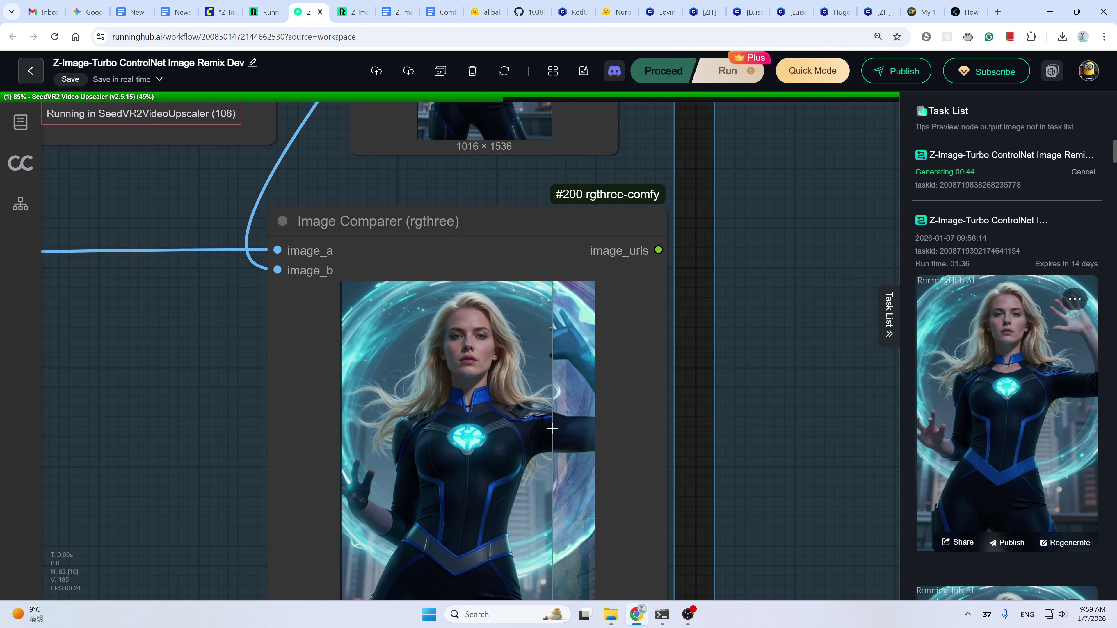
{"action": "scroll", "coordinate": [553, 428], "scroll_direction": "down", "scroll_amount": 5}
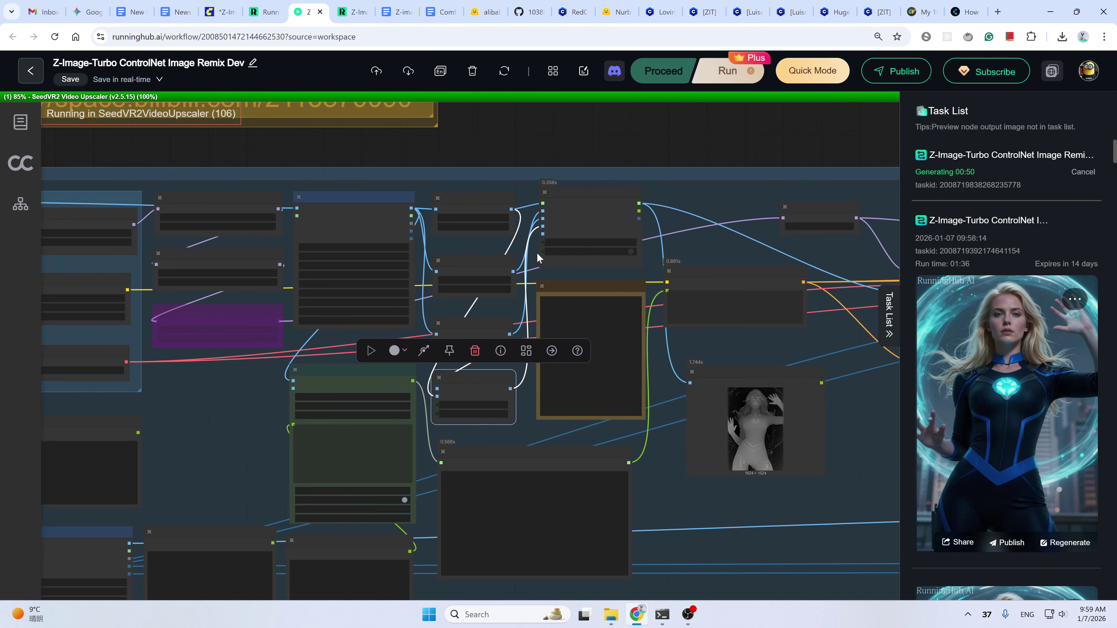
Wire node #67's pose IMAGE output into Image Blend's image2, then run and inspect the cyan-ring heroine.
{"action": "scroll", "coordinate": [476, 204], "scroll_direction": "up", "scroll_amount": 2}
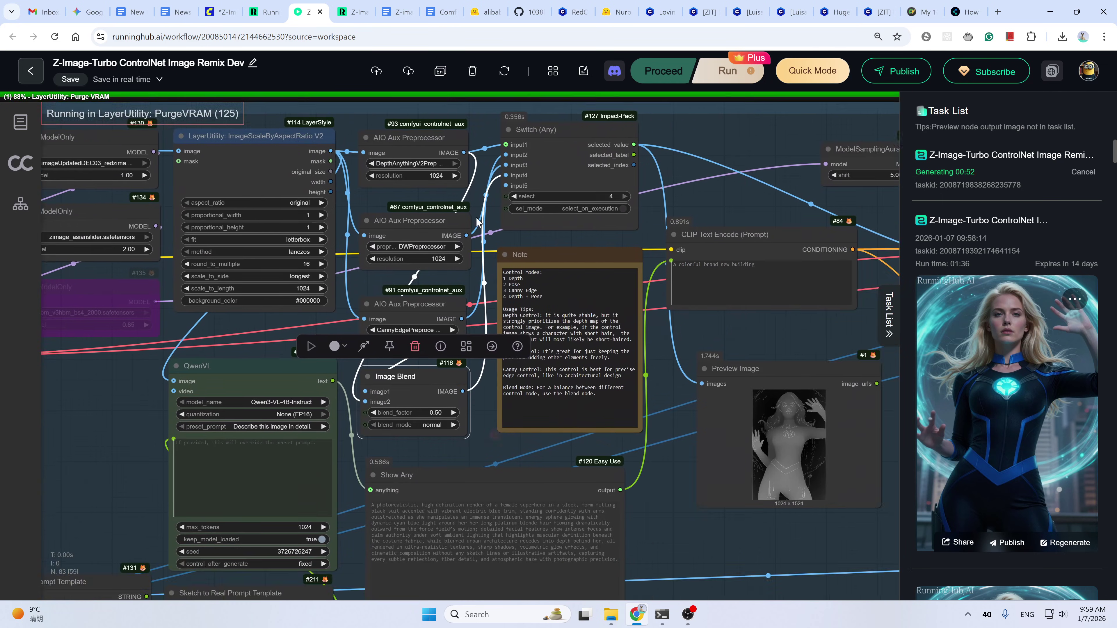
{"action": "left_click_drag", "start_coordinate": [466, 235], "coordinate": [379, 398]}
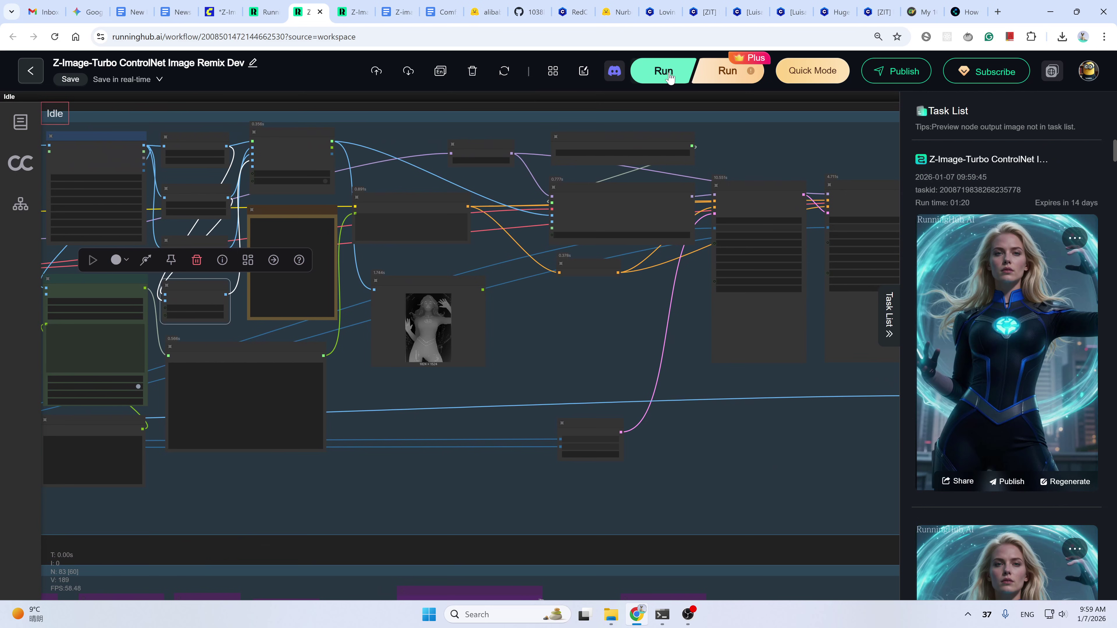
{"action": "left_click", "coordinate": [668, 75]}
{"action": "scroll", "coordinate": [557, 399], "scroll_direction": "up", "scroll_amount": 5}
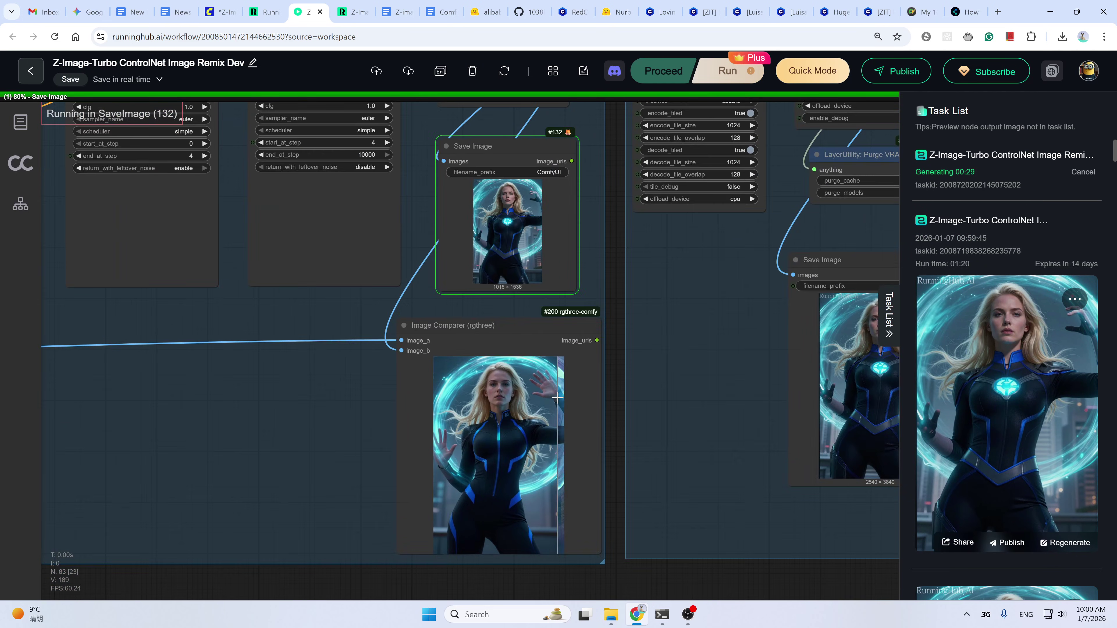
{"action": "scroll", "coordinate": [557, 398], "scroll_direction": "up", "scroll_amount": 1}
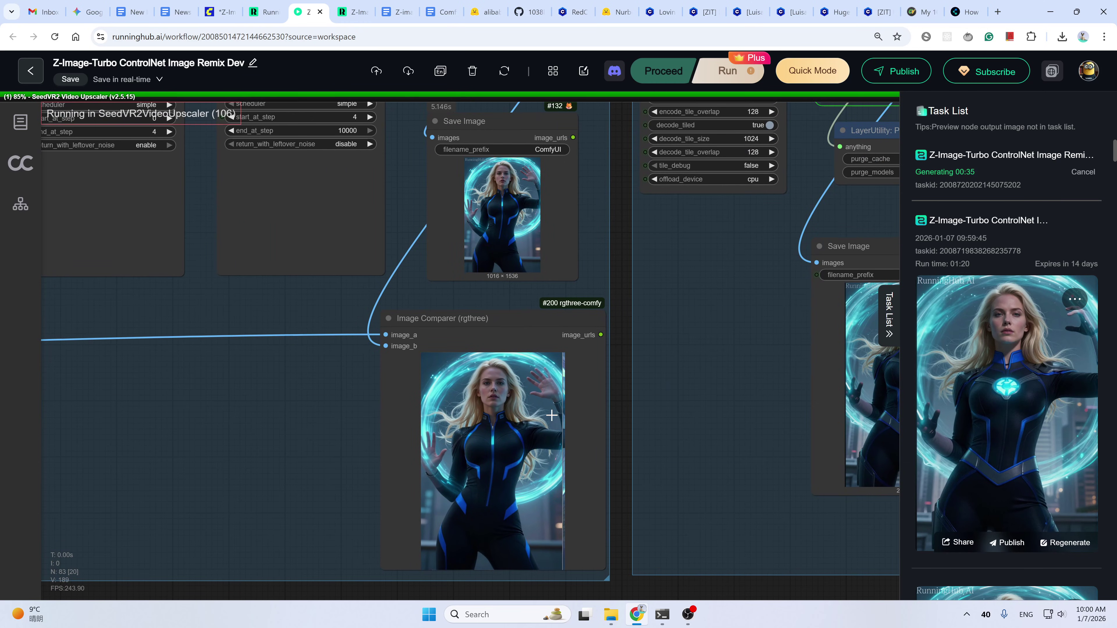
{"action": "scroll", "coordinate": [552, 432], "scroll_direction": "down", "scroll_amount": 2}
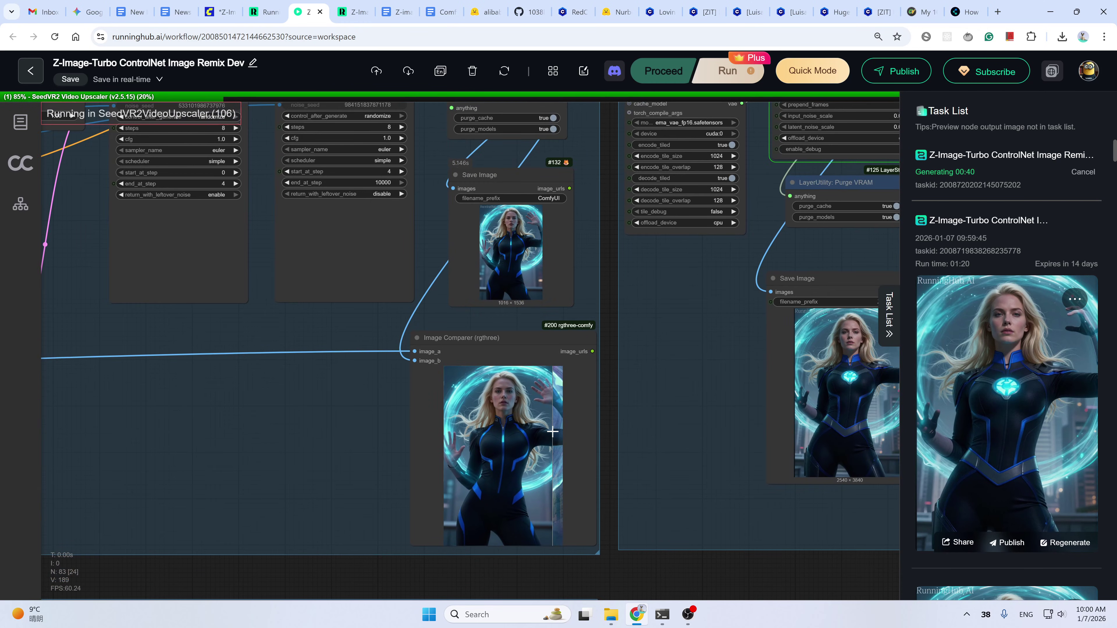
{"action": "scroll", "coordinate": [552, 432], "scroll_direction": "up", "scroll_amount": 4}
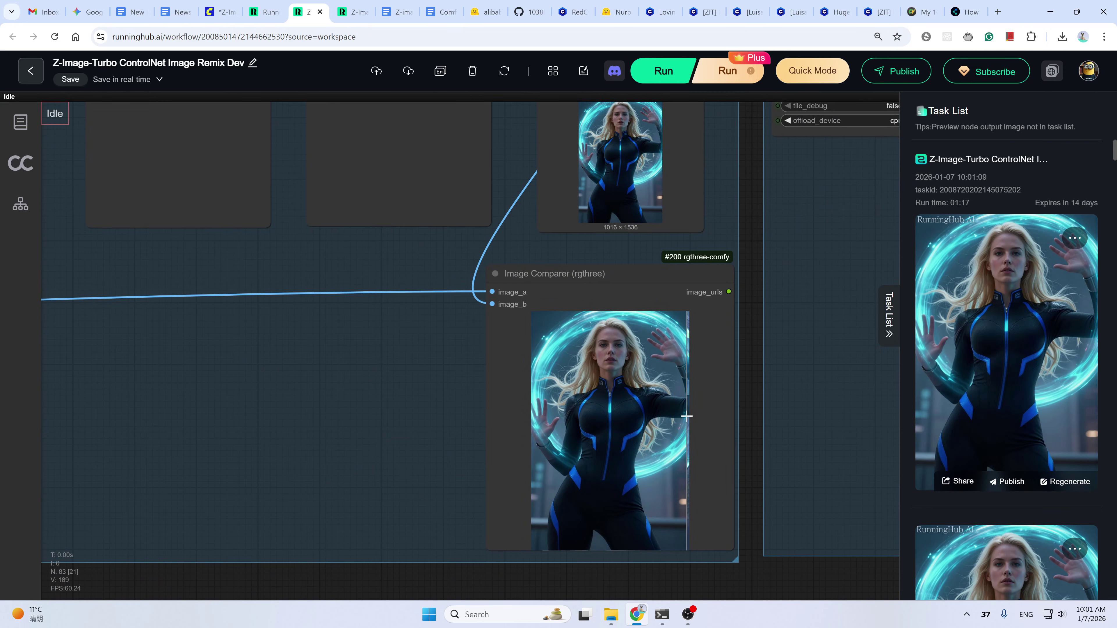
{"action": "scroll", "coordinate": [642, 424], "scroll_direction": "down", "scroll_amount": 1}
{"action": "scroll", "coordinate": [644, 430], "scroll_direction": "up", "scroll_amount": 2}
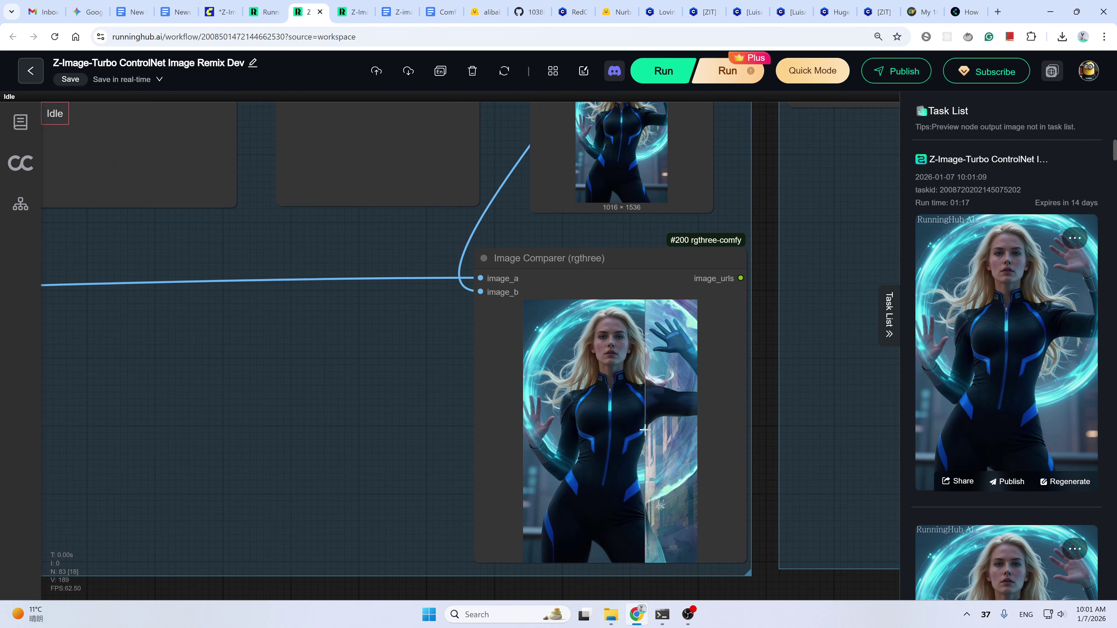
{"action": "scroll", "coordinate": [645, 430], "scroll_direction": "up", "scroll_amount": 3}
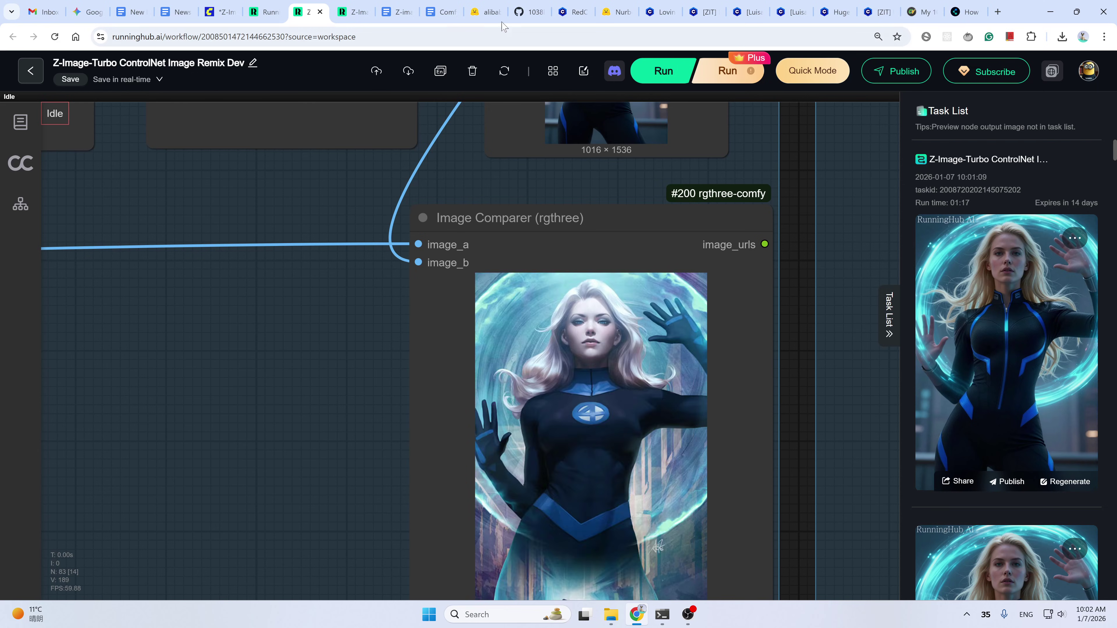
Look over the Hugging Face model page, then return to the inpainting workflow.
{"action": "left_click", "coordinate": [484, 12]}
{"action": "scroll", "coordinate": [340, 422], "scroll_direction": "down", "scroll_amount": 8}
{"action": "scroll", "coordinate": [340, 422], "scroll_direction": "up", "scroll_amount": 20}
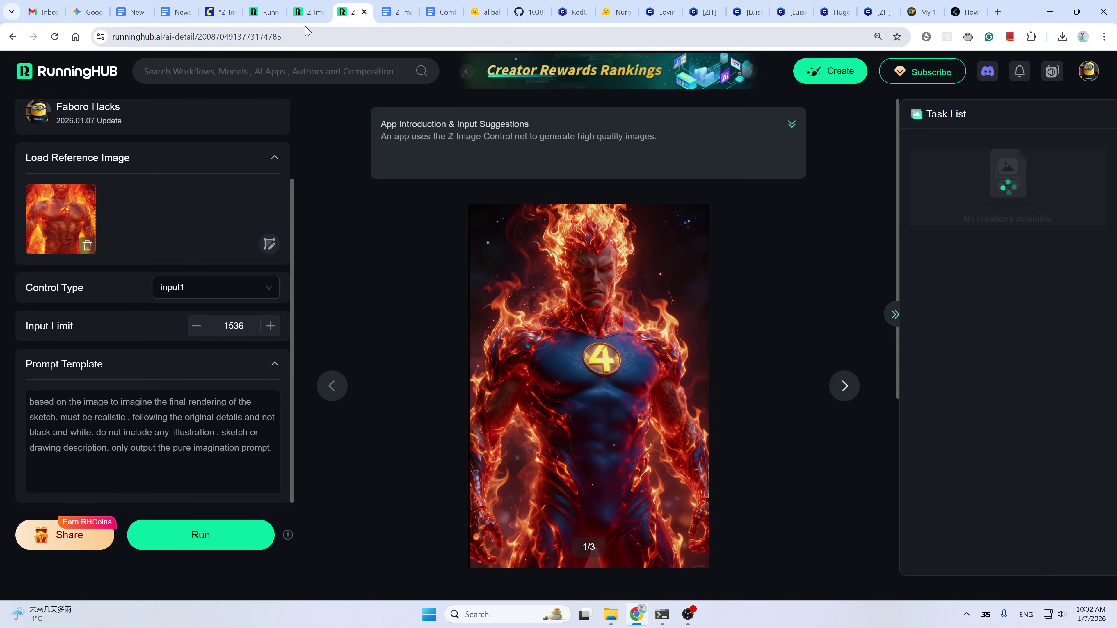
{"action": "left_click", "coordinate": [309, 11]}
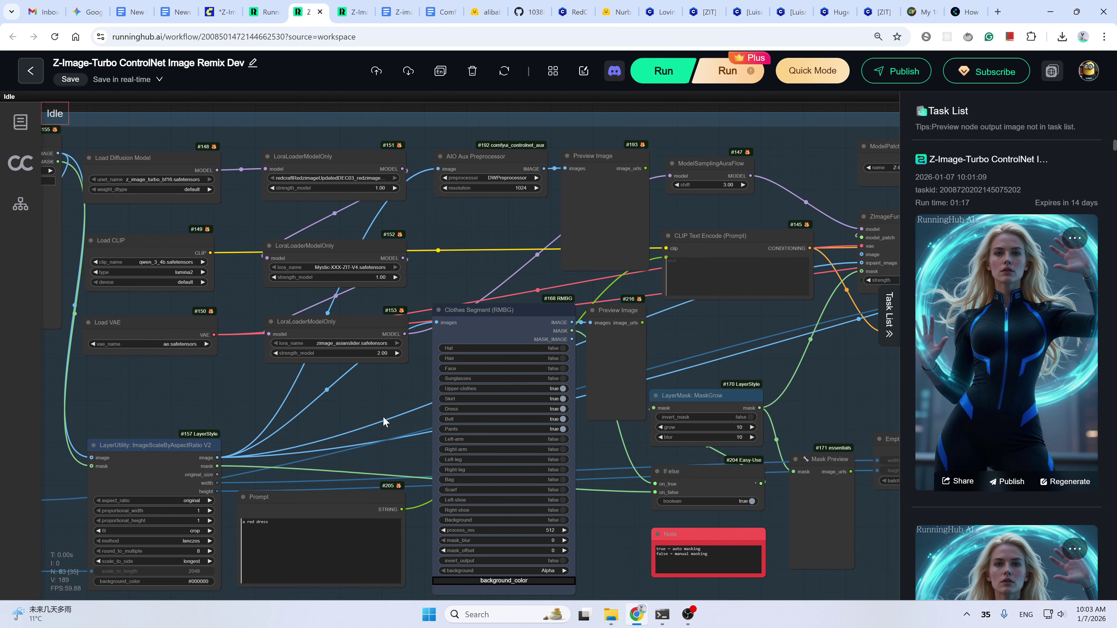
{"action": "left_click_drag", "start_coordinate": [379, 449], "coordinate": [380, 404]}
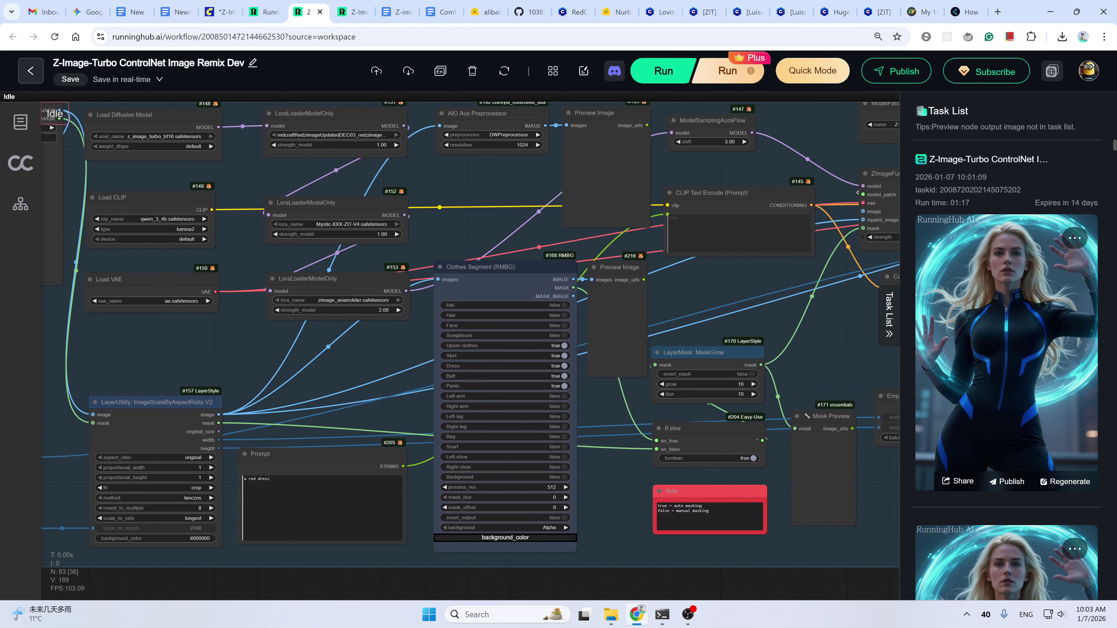
Replace 'red dress' with 'white dress' in the prompt, bypass the three LoRA loaders, and run.
{"action": "left_click", "coordinate": [295, 483]}
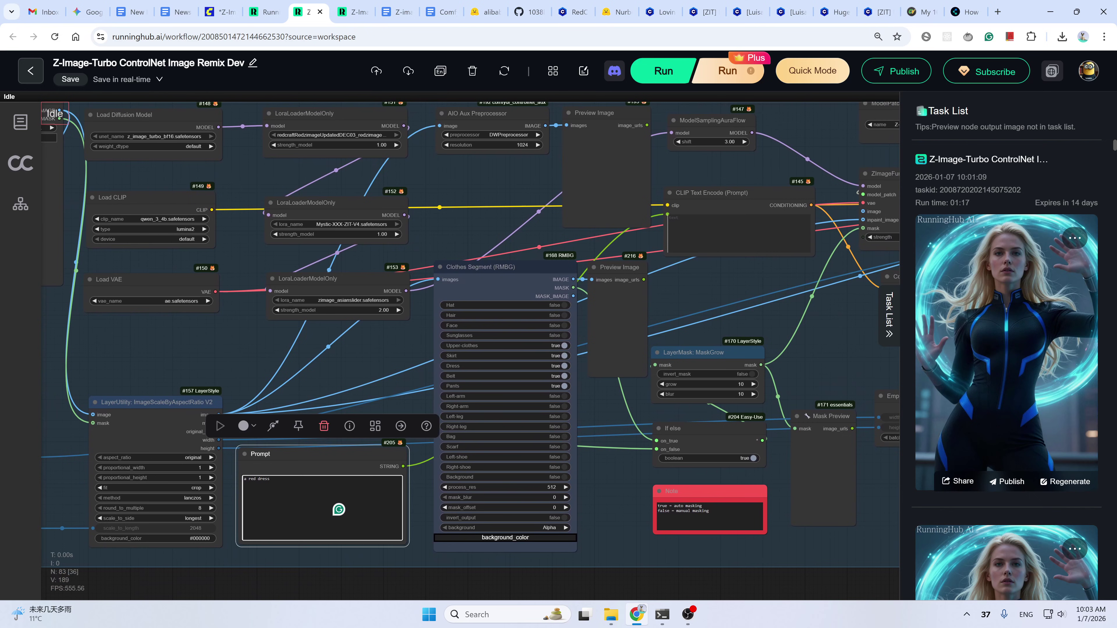
{"action": "key", "text": "ctrl+shift+Left"}
{"action": "key", "text": "ctrl+shift+Left"}
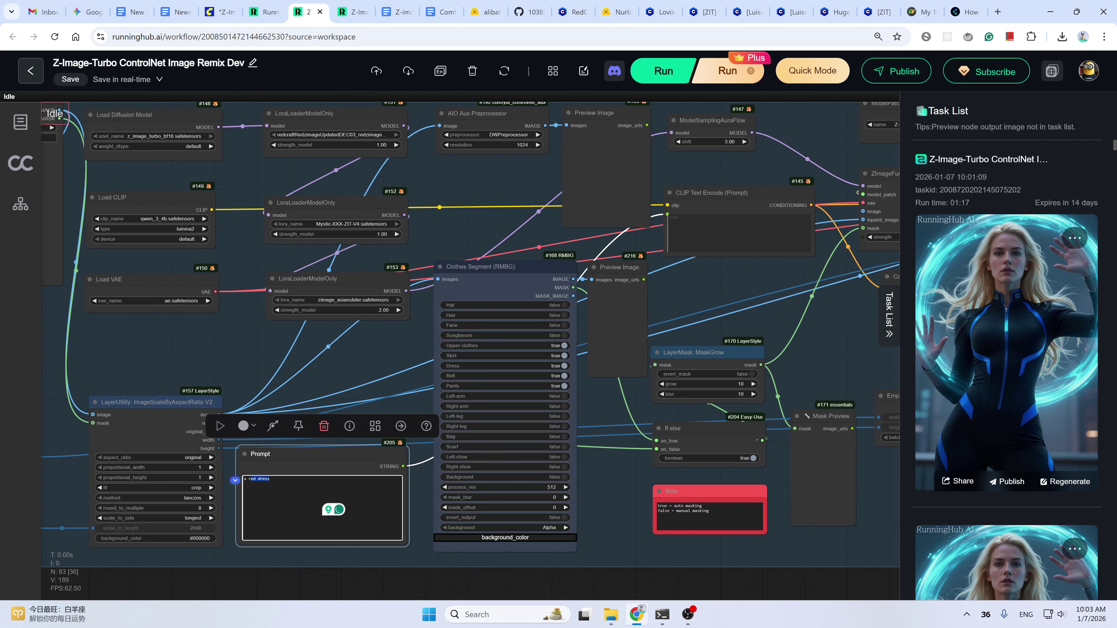
{"action": "type", "text": "white dress"}
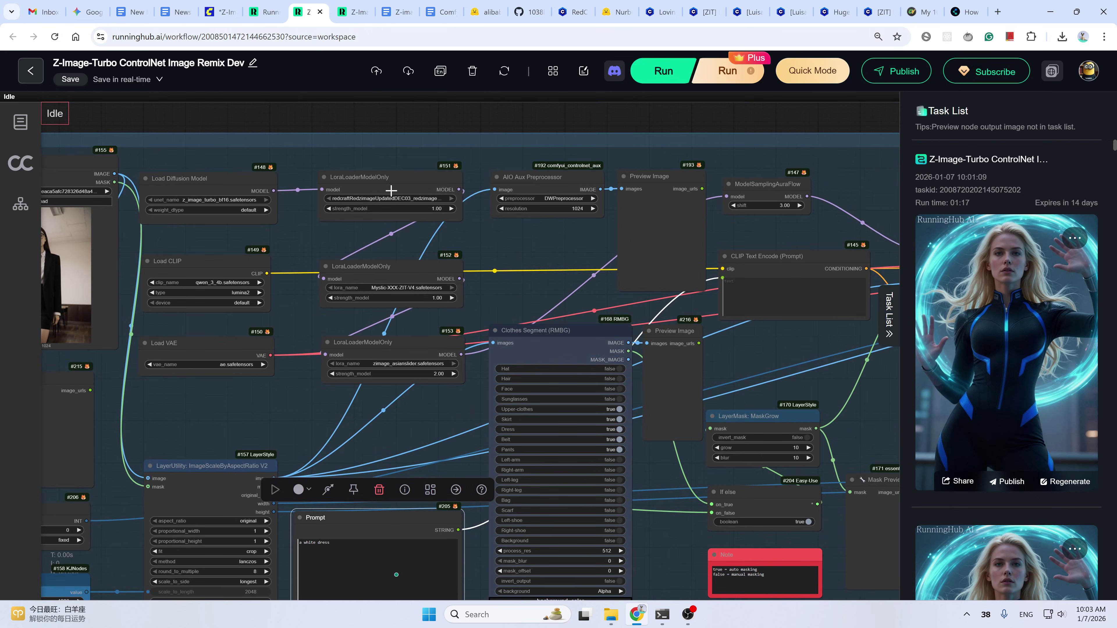
{"action": "right_click", "coordinate": [391, 190]}
{"action": "left_click", "coordinate": [435, 492]}
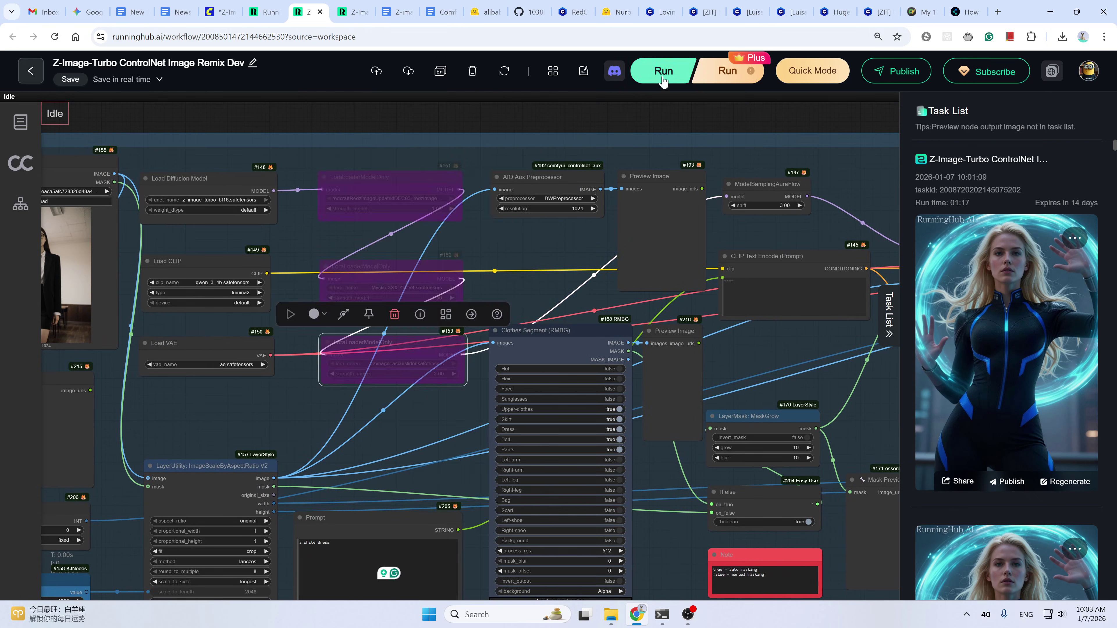
{"action": "left_click", "coordinate": [663, 72]}
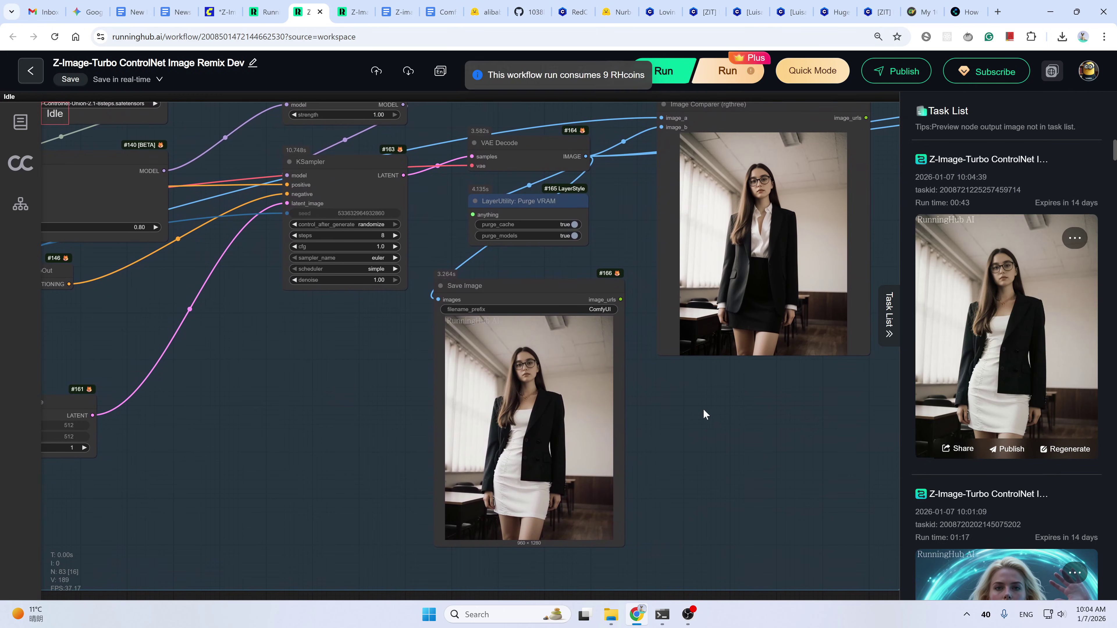
Inspect the 960 × 1280 white-dress portrait alongside the mask preview and the original image.
{"action": "left_click_drag", "start_coordinate": [786, 392], "coordinate": [614, 557]}
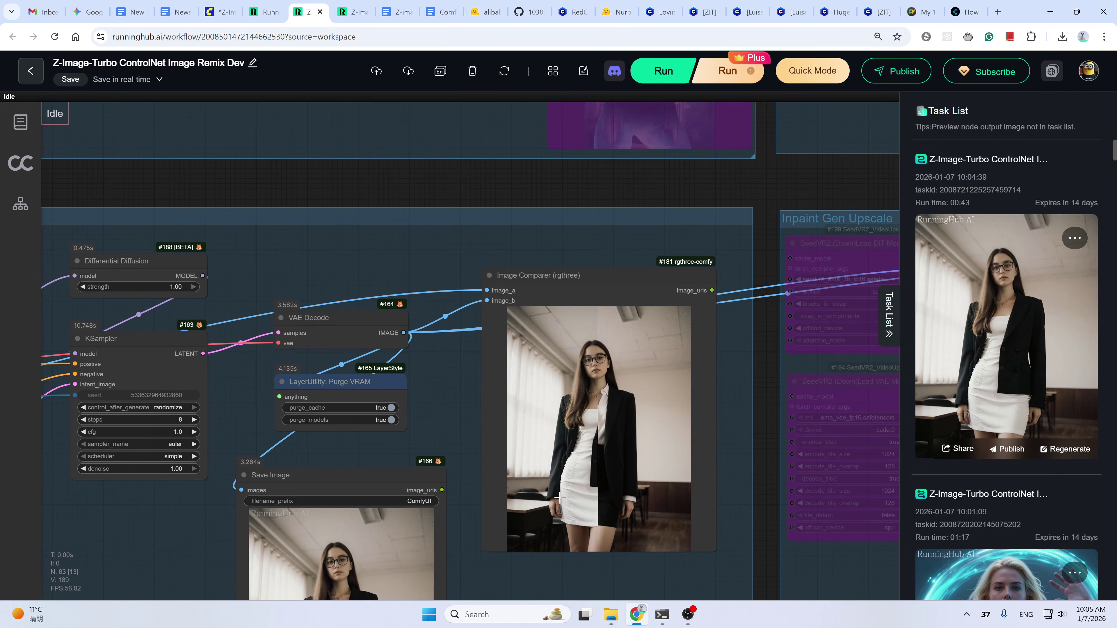
{"action": "left_click_drag", "start_coordinate": [473, 581], "coordinate": [551, 457]}
{"action": "left_click_drag", "start_coordinate": [544, 518], "coordinate": [564, 446]}
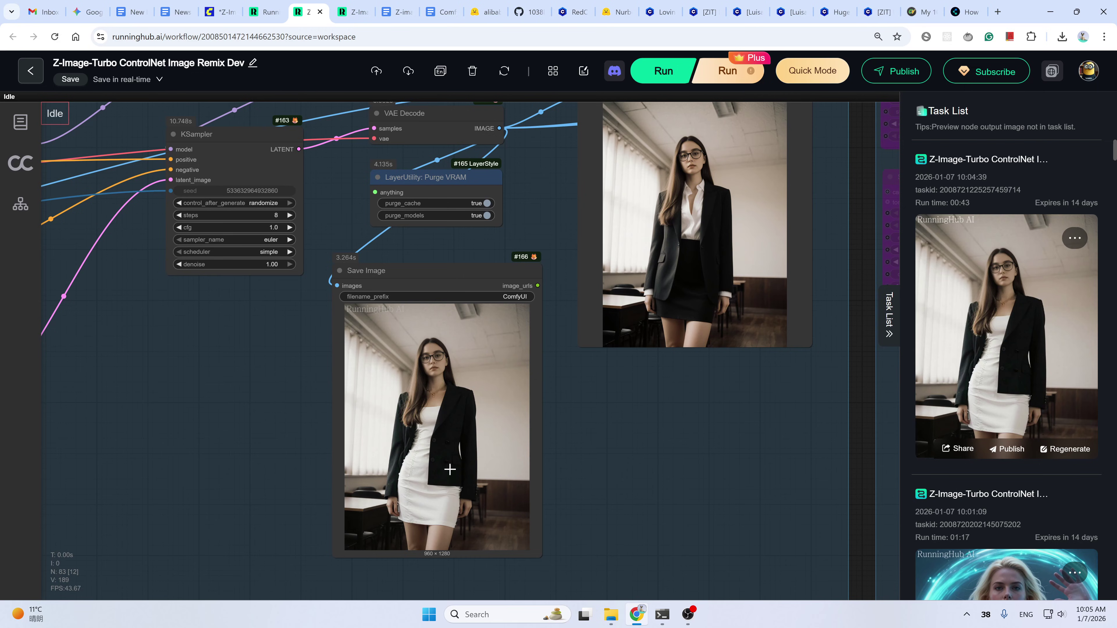
{"action": "scroll", "coordinate": [404, 350], "scroll_direction": "down", "scroll_amount": 3}
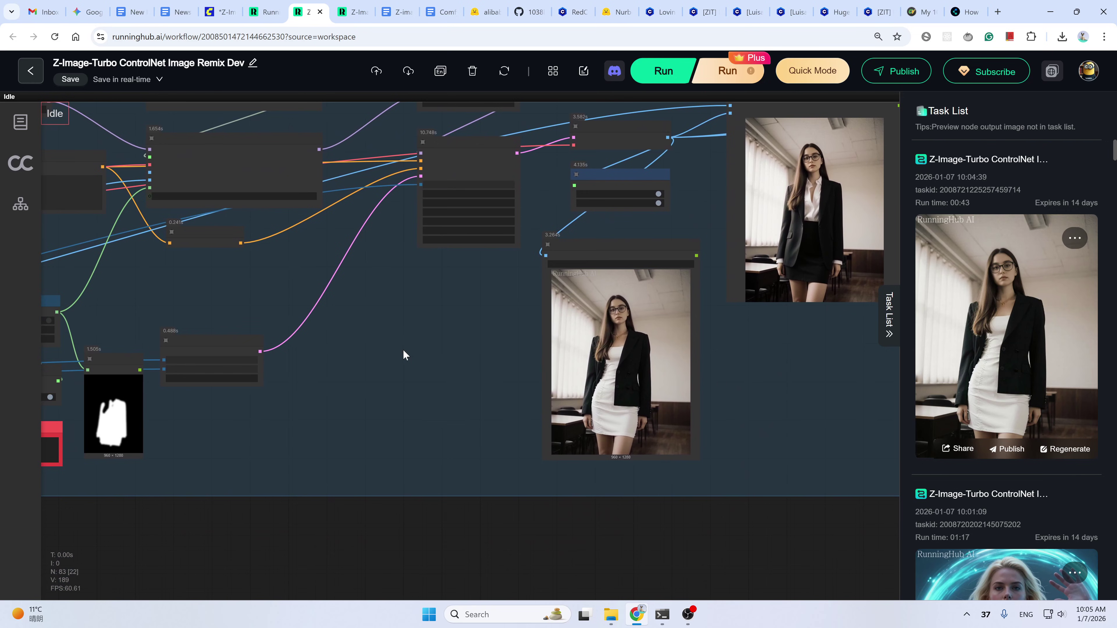
{"action": "mouse_move", "coordinate": [403, 356]}
{"action": "left_mouse_down"}
{"action": "mouse_move", "coordinate": [406, 412]}
{"action": "mouse_move", "coordinate": [523, 424]}
{"action": "mouse_move", "coordinate": [251, 409]}
{"action": "left_mouse_up"}
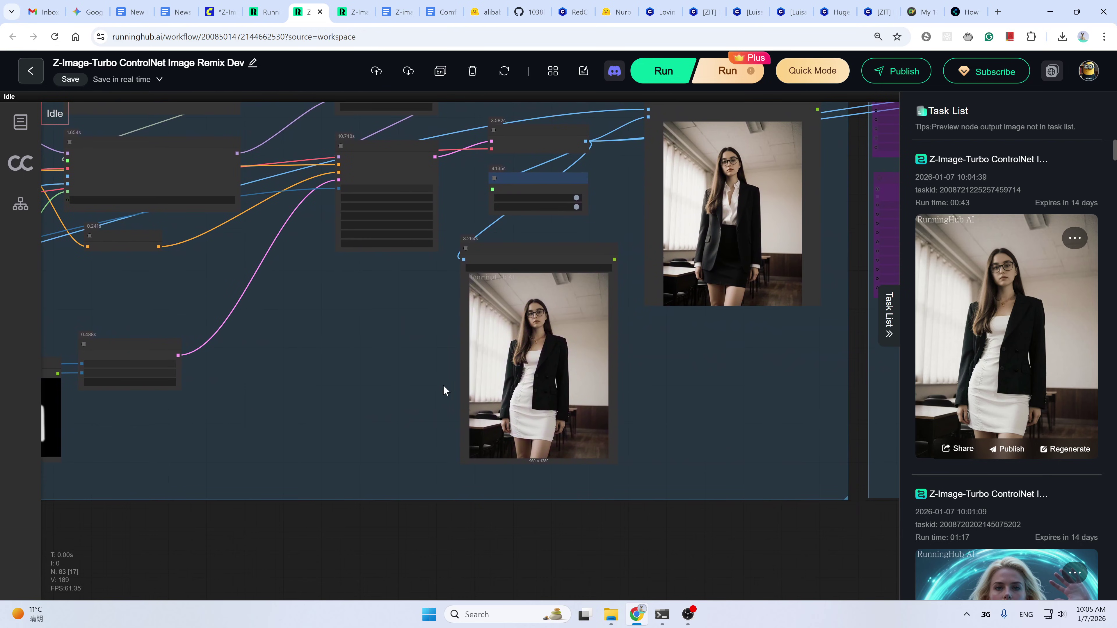
{"action": "left_click_drag", "start_coordinate": [738, 357], "coordinate": [617, 369]}
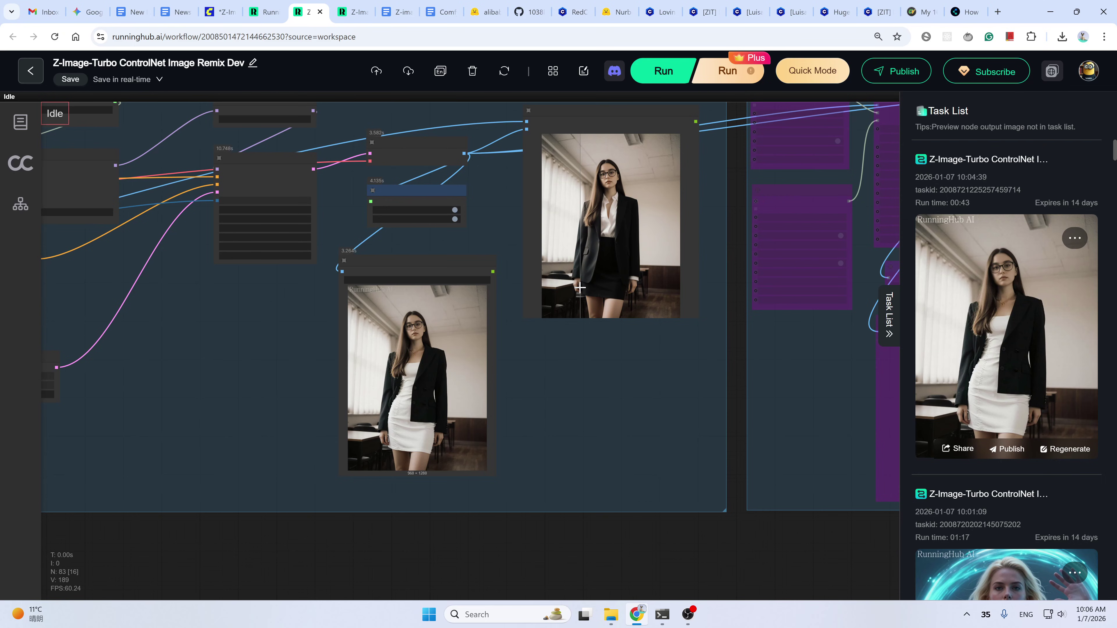
{"action": "scroll", "coordinate": [314, 149], "scroll_direction": "up", "scroll_amount": 3}
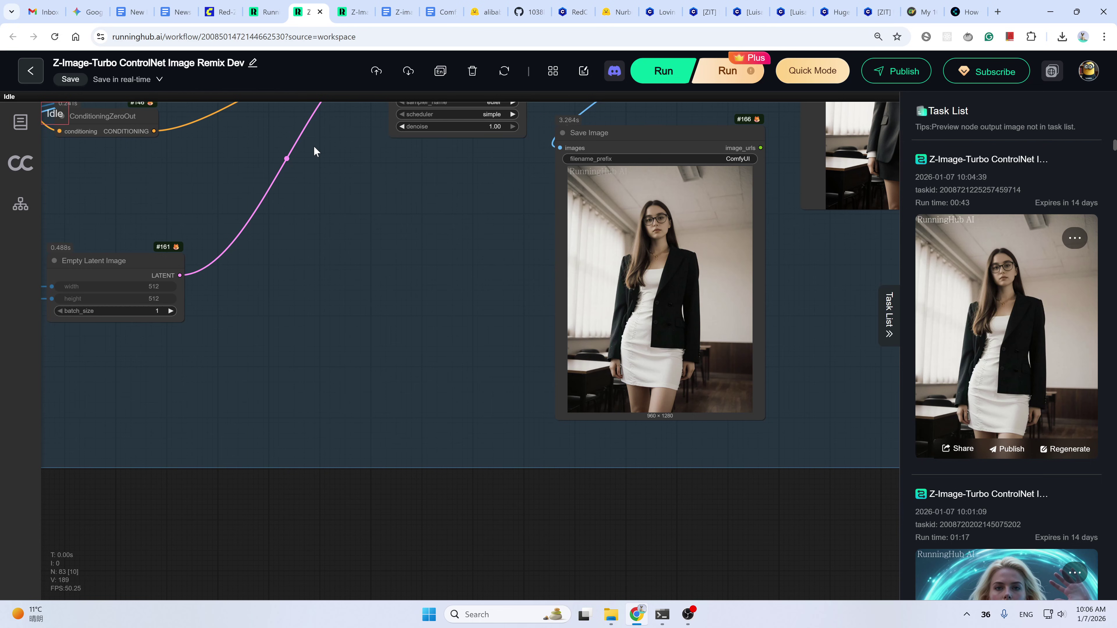
{"action": "left_click", "coordinate": [220, 12]}
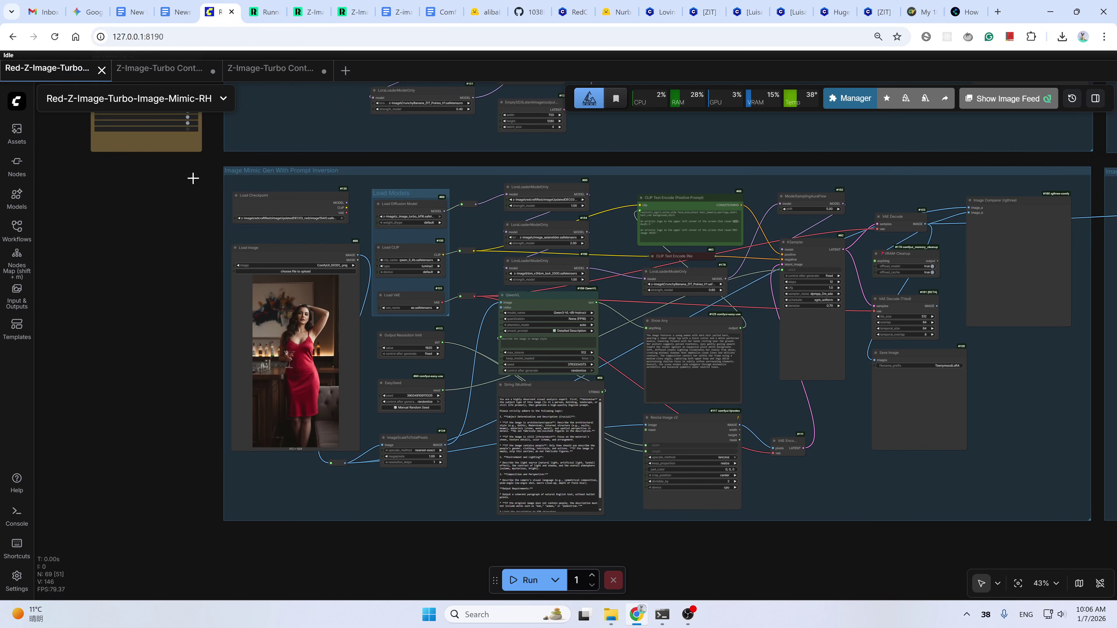
{"action": "left_click_drag", "start_coordinate": [190, 207], "coordinate": [165, 496]}
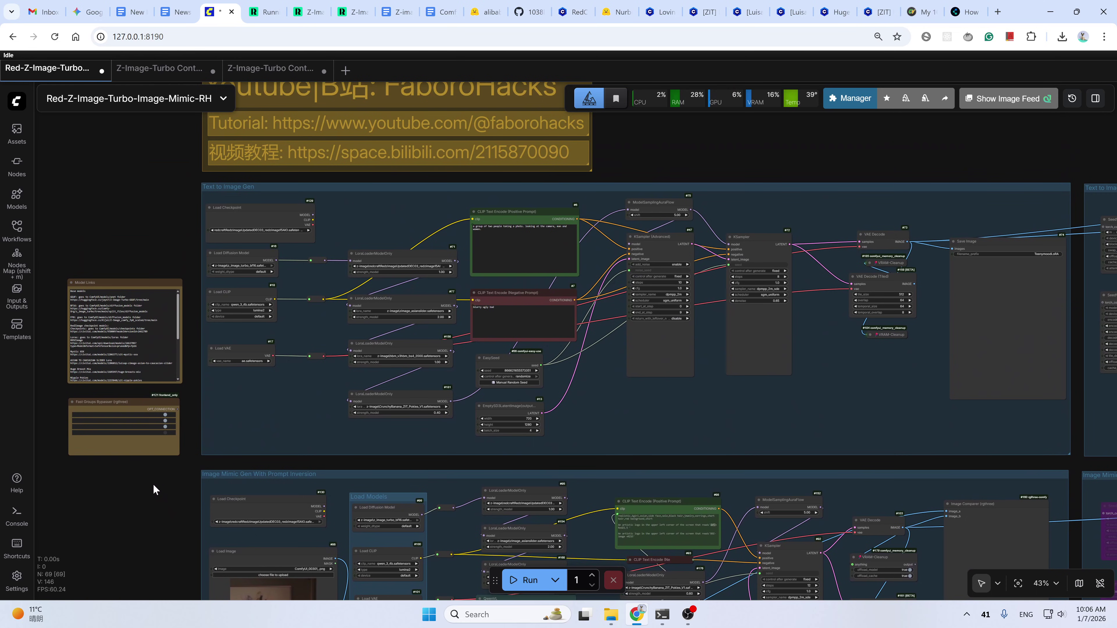
{"action": "left_click_drag", "start_coordinate": [160, 501], "coordinate": [165, 431]}
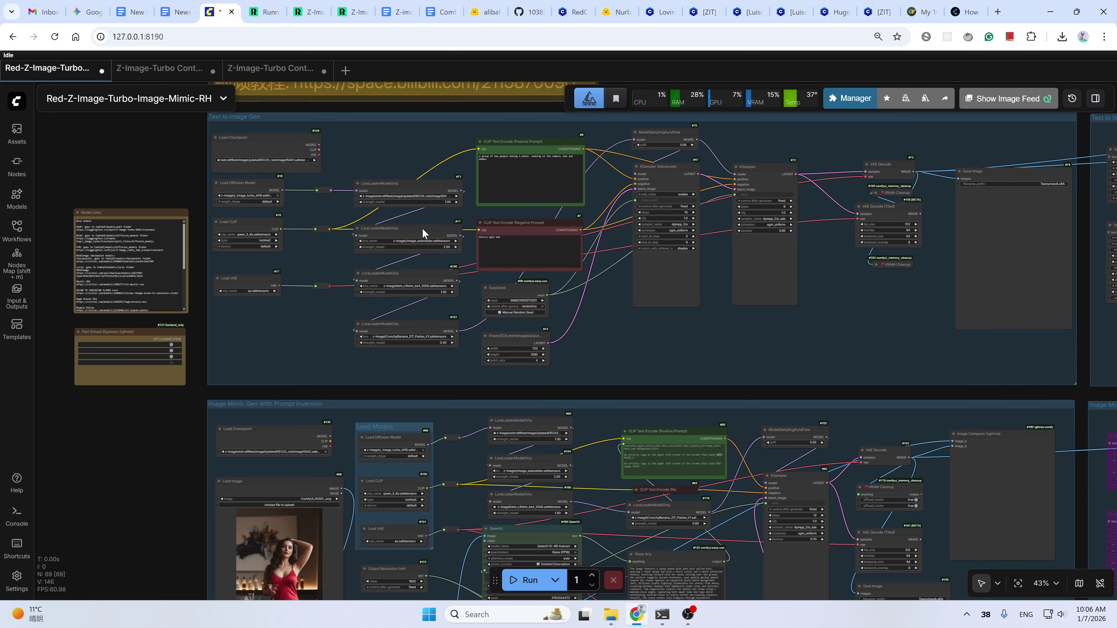
{"action": "scroll", "coordinate": [449, 180], "scroll_direction": "up", "scroll_amount": 3}
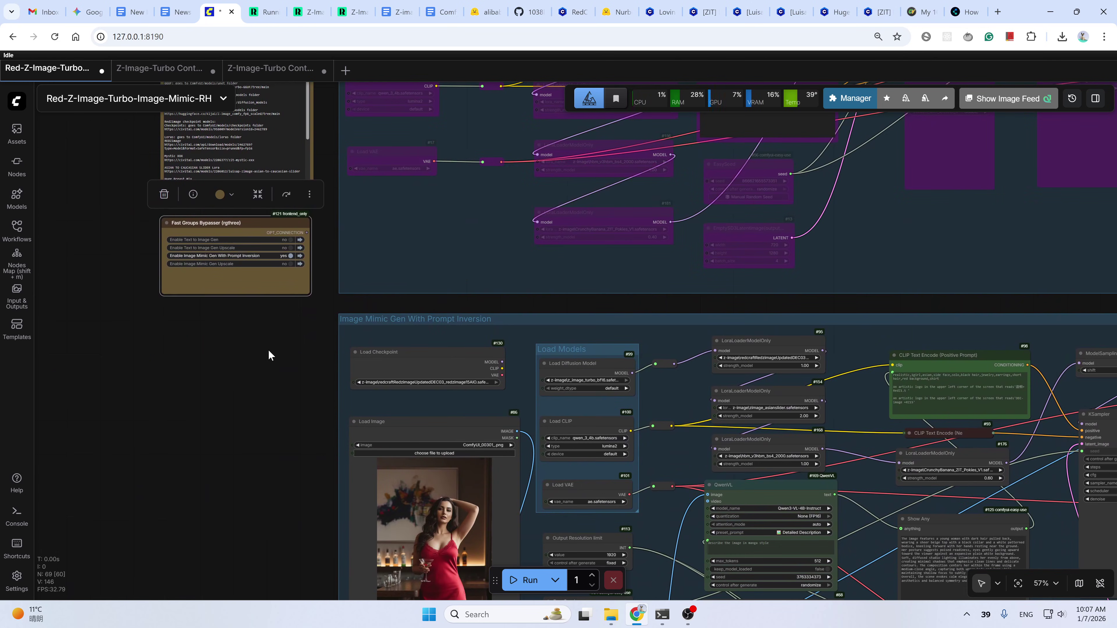
{"action": "left_click_drag", "start_coordinate": [246, 361], "coordinate": [189, 212]}
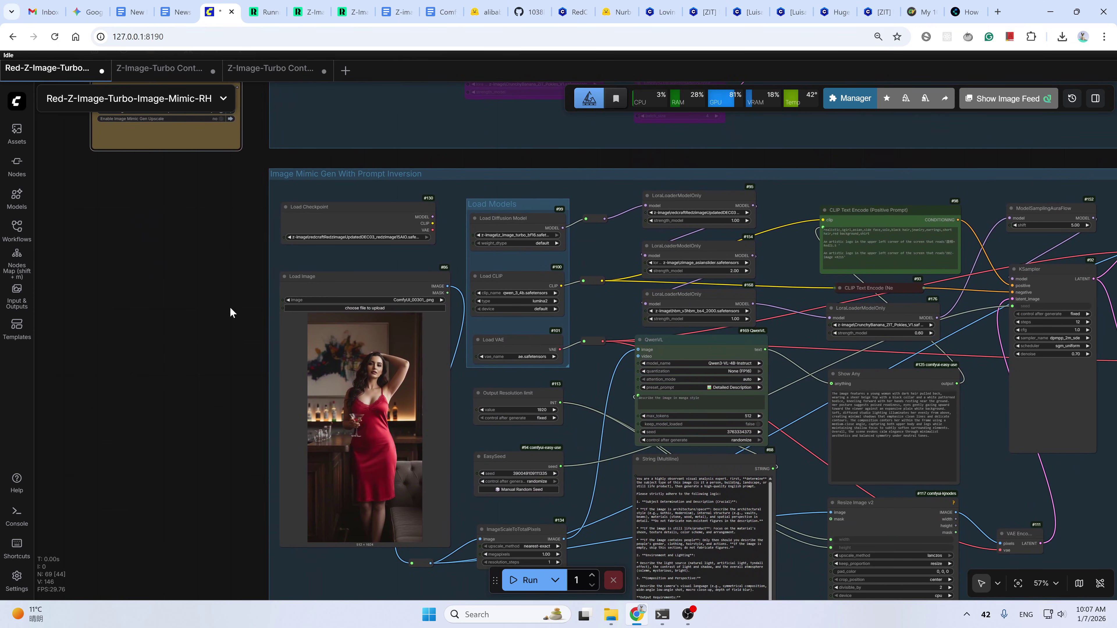
{"action": "scroll", "coordinate": [230, 306], "scroll_direction": "down", "scroll_amount": 2}
{"action": "left_click_drag", "start_coordinate": [198, 375], "coordinate": [151, 356]}
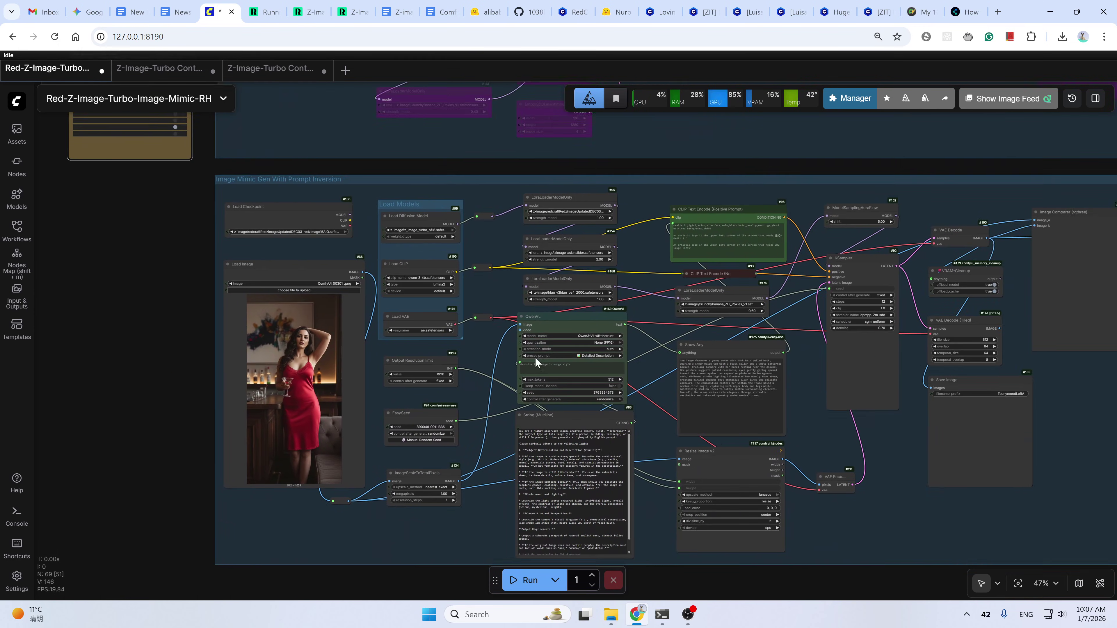
{"action": "left_click", "coordinate": [568, 325]}
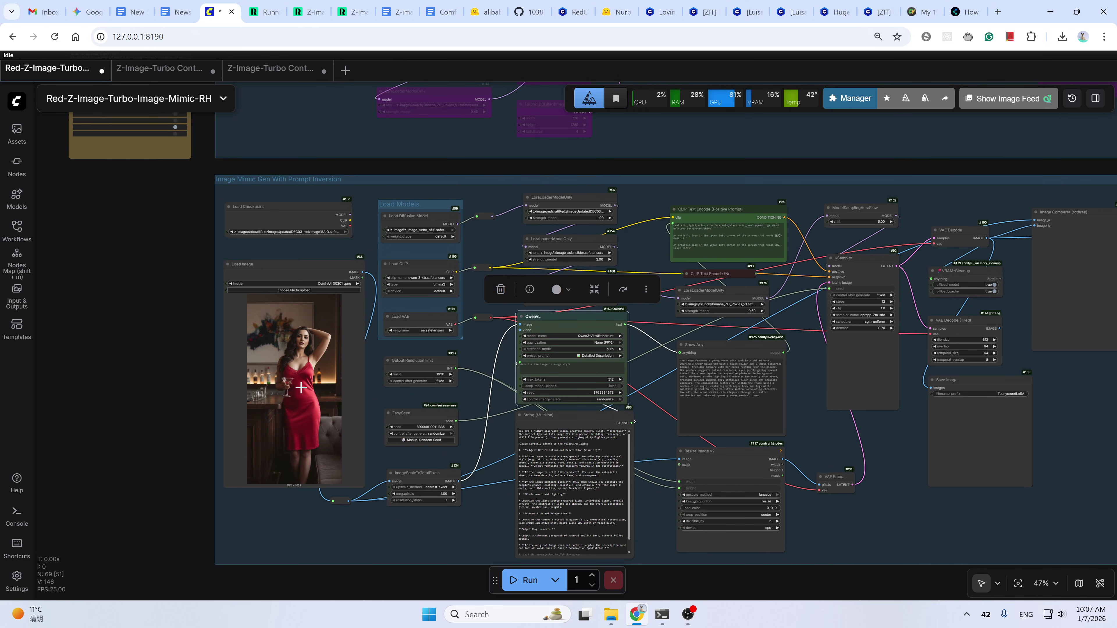
{"action": "left_click", "coordinate": [320, 377]}
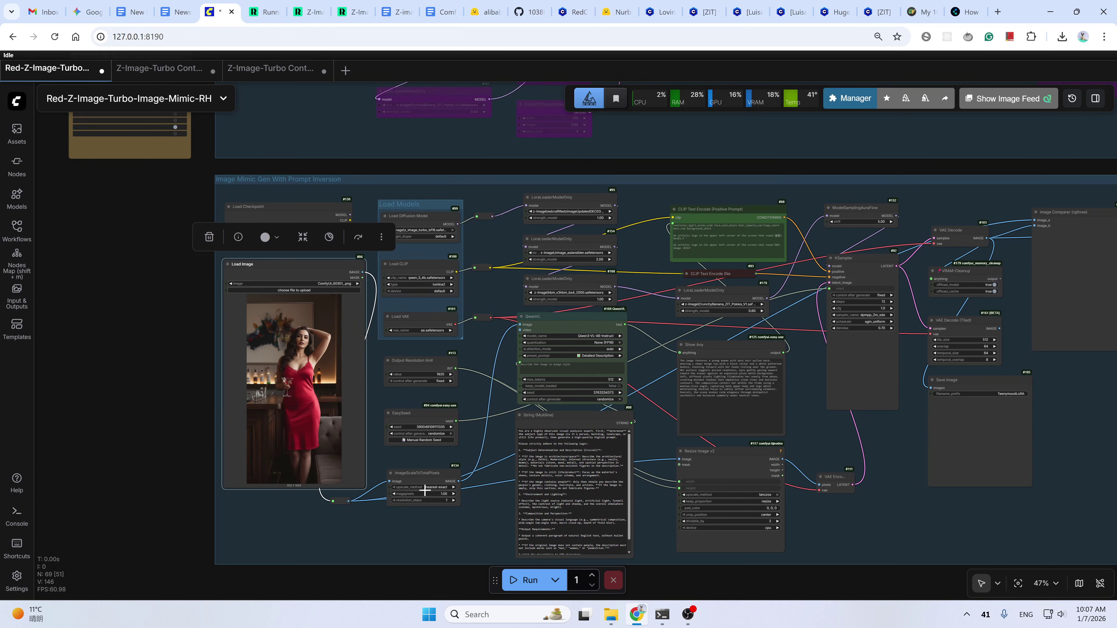
{"action": "left_click", "coordinate": [836, 488]}
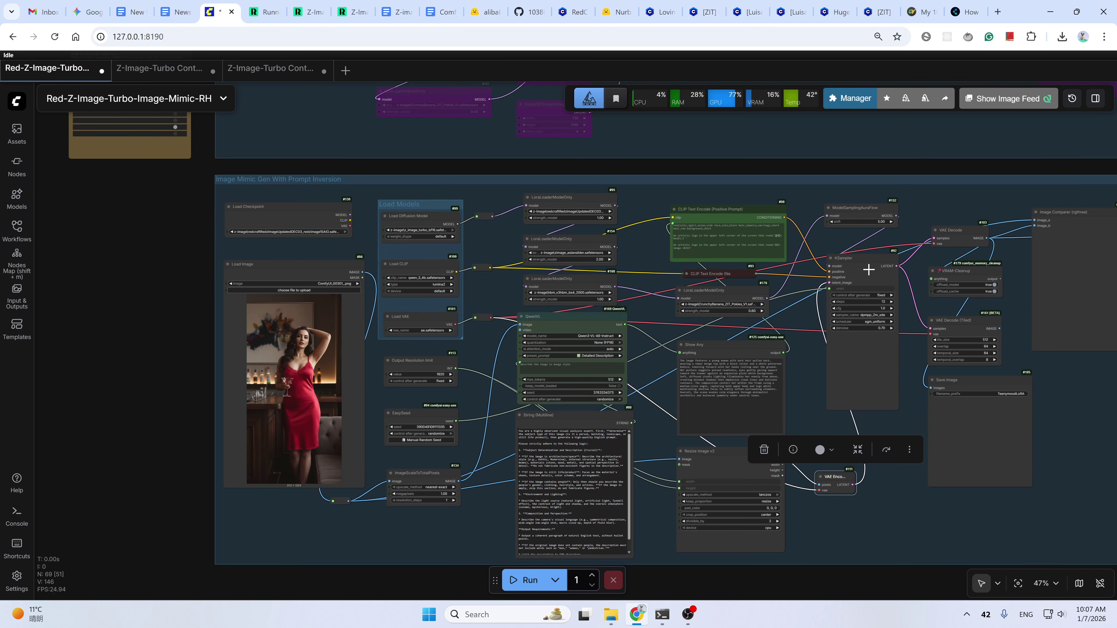
{"action": "left_click", "coordinate": [873, 280]}
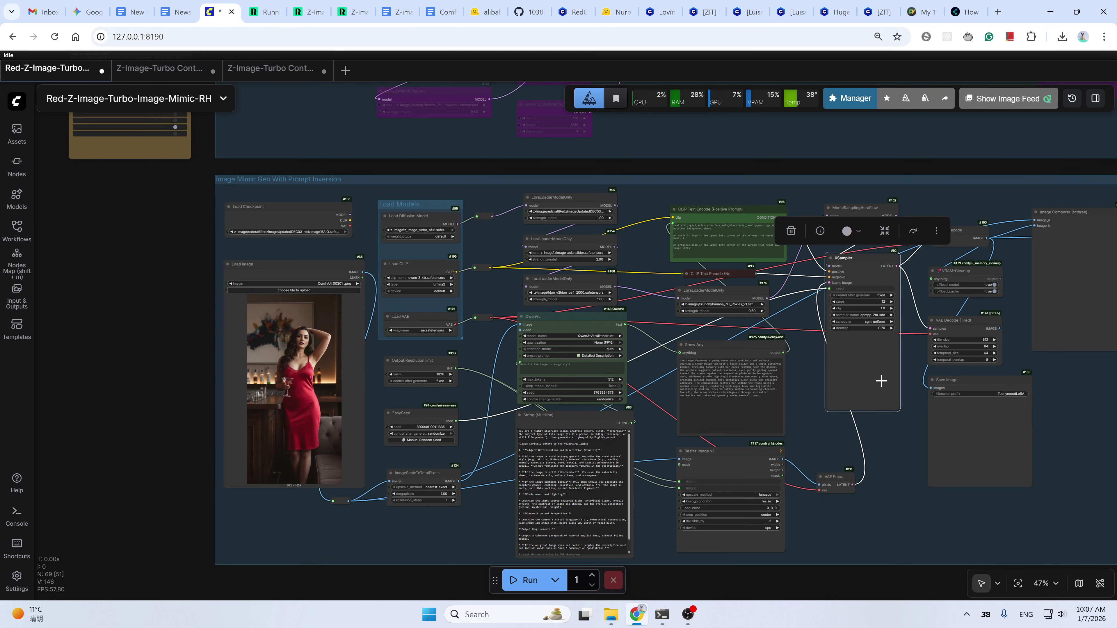
{"action": "scroll", "coordinate": [871, 434], "scroll_direction": "down", "scroll_amount": 1}
{"action": "scroll", "coordinate": [871, 434], "scroll_direction": "right", "scroll_amount": 1}
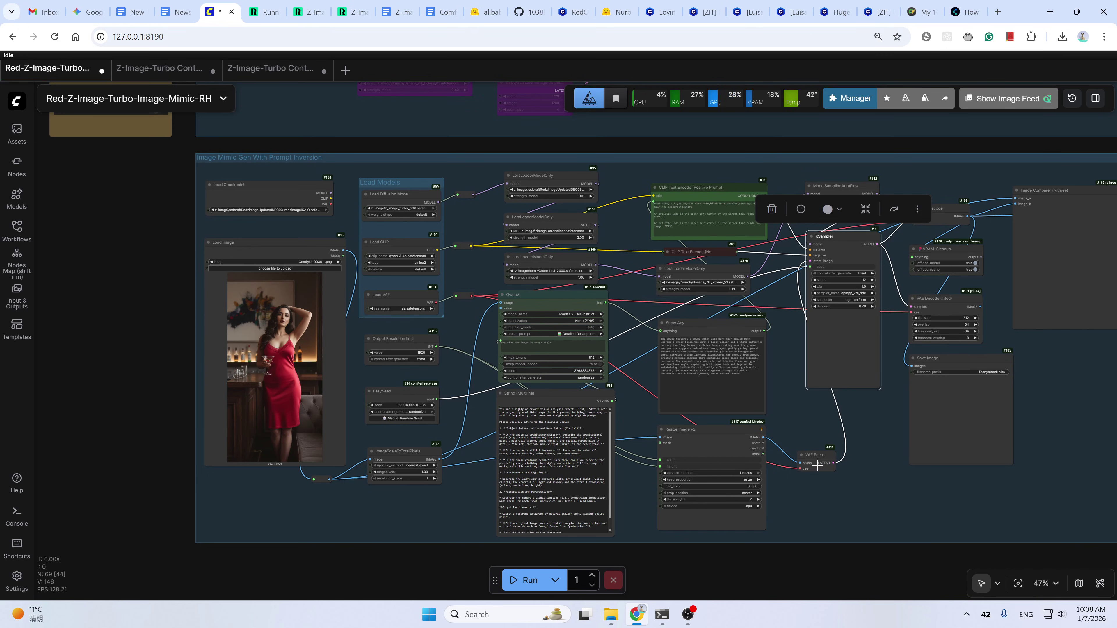
Bypass two LoRA loaders, generate the red-dress mimic image, and set KSampler denoise to 0.30.
{"action": "key", "text": "ctrl+z"}
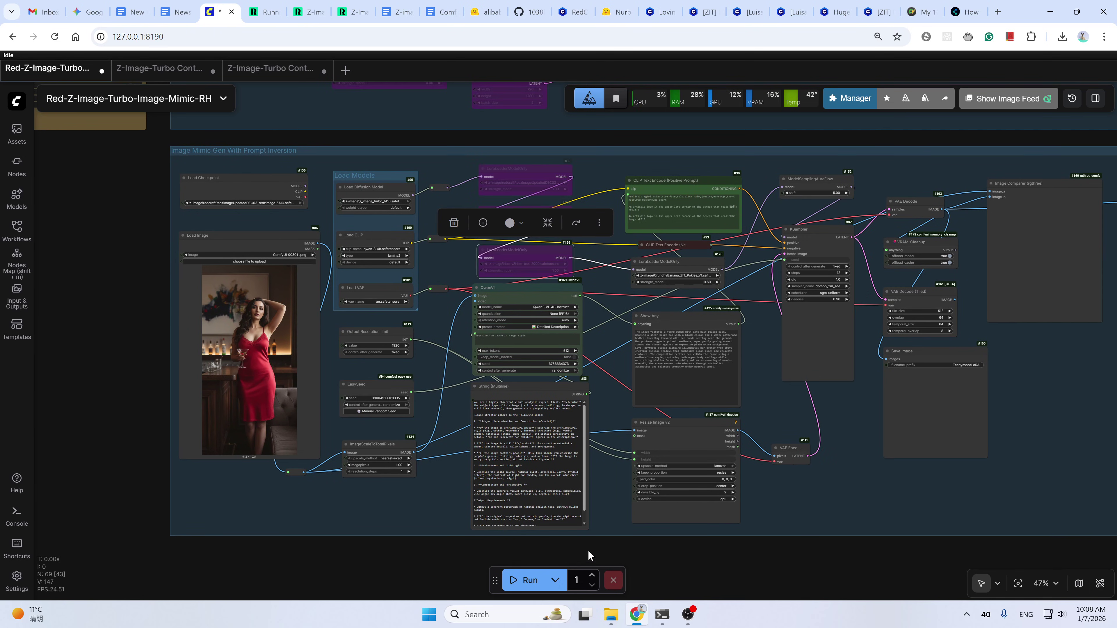
{"action": "left_click", "coordinate": [519, 581]}
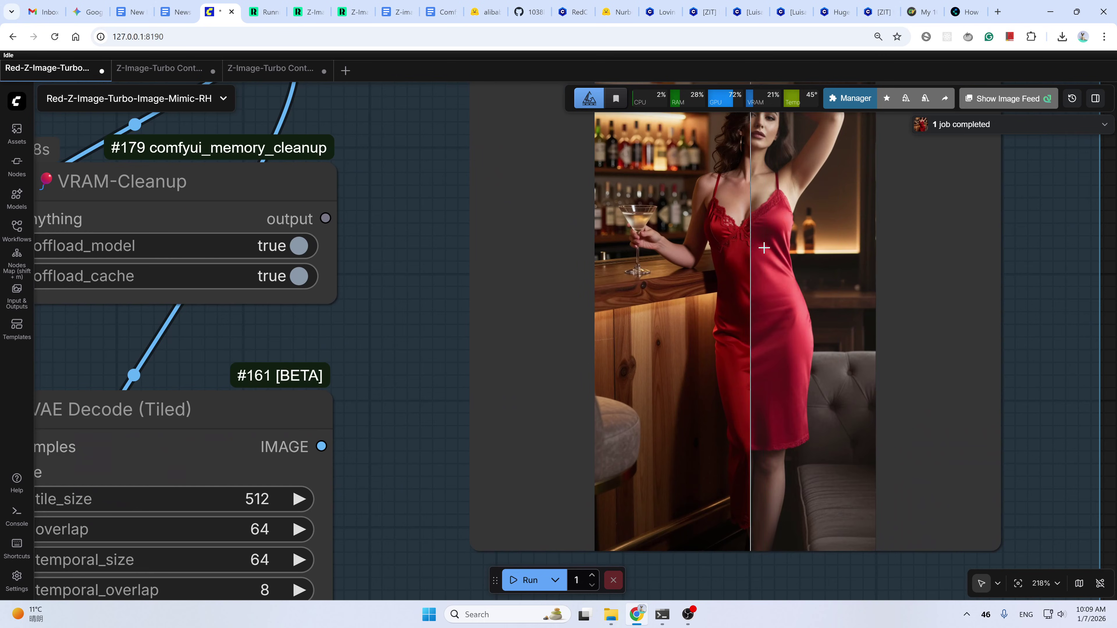
{"action": "scroll", "coordinate": [764, 247], "scroll_direction": "down", "scroll_amount": 6}
{"action": "scroll", "coordinate": [668, 330], "scroll_direction": "up", "scroll_amount": 2}
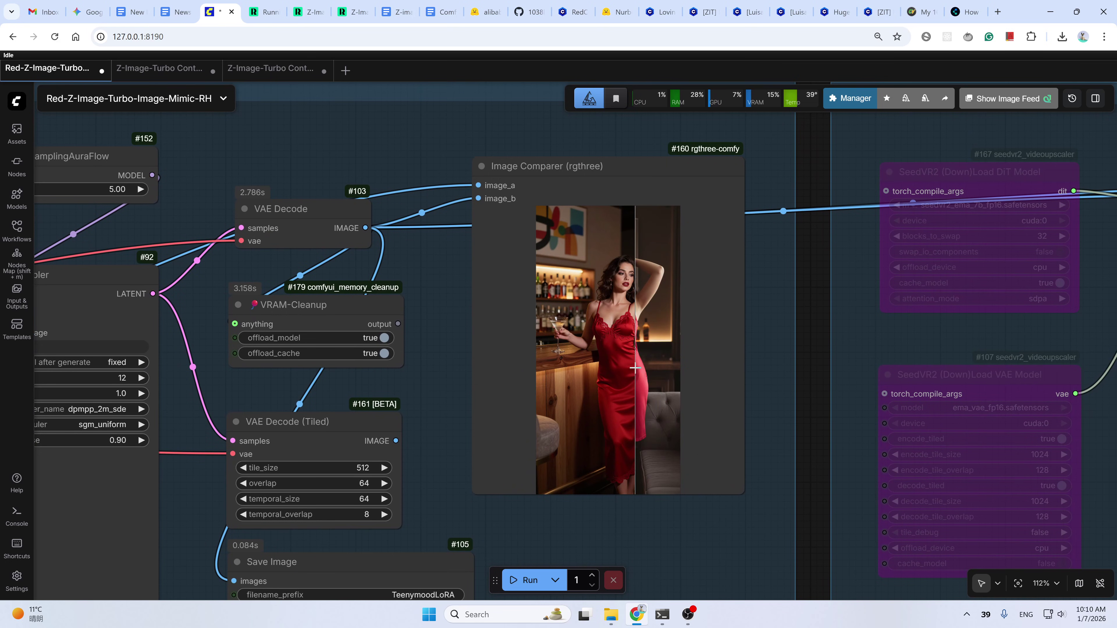
{"action": "scroll", "coordinate": [638, 370], "scroll_direction": "down", "scroll_amount": 5}
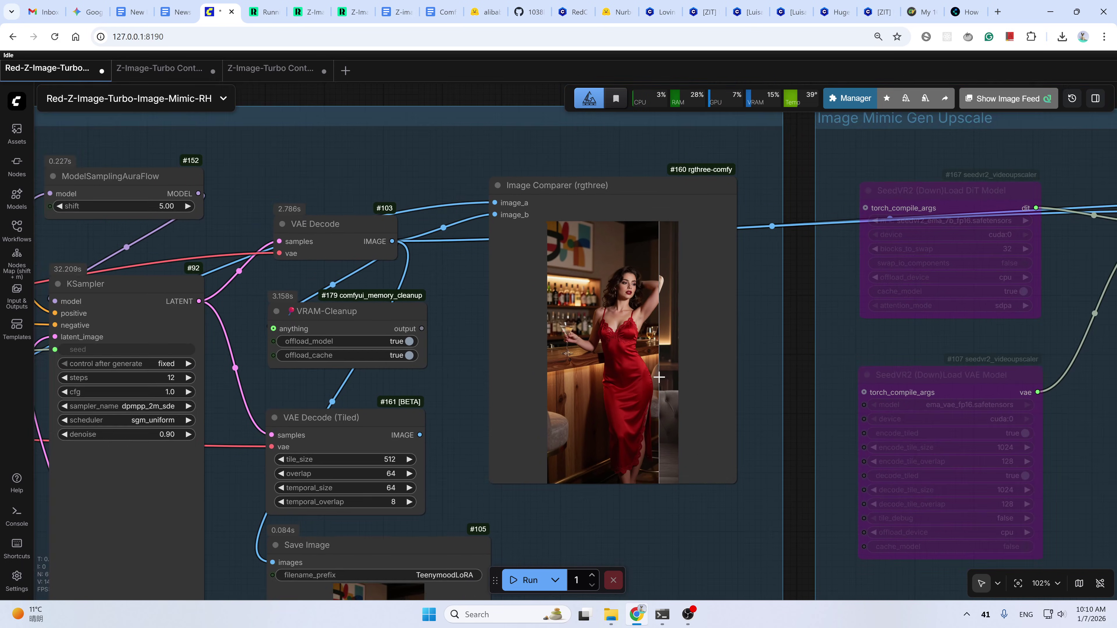
{"action": "scroll", "coordinate": [658, 378], "scroll_direction": "left", "scroll_amount": 3}
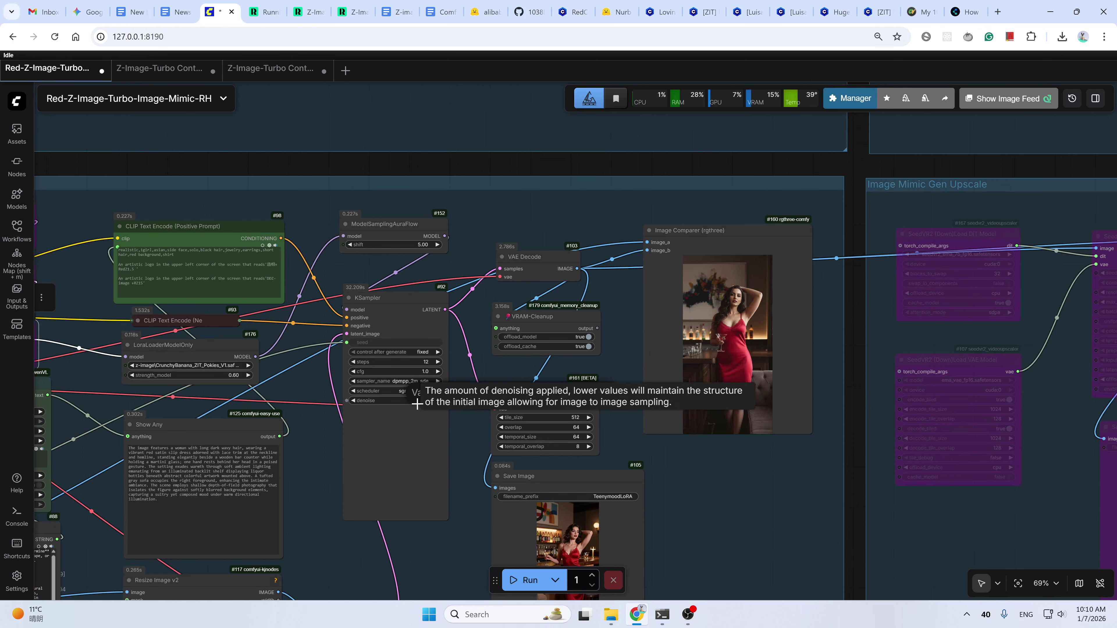
{"action": "left_click", "coordinate": [416, 400]}
{"action": "key", "text": "Return"}
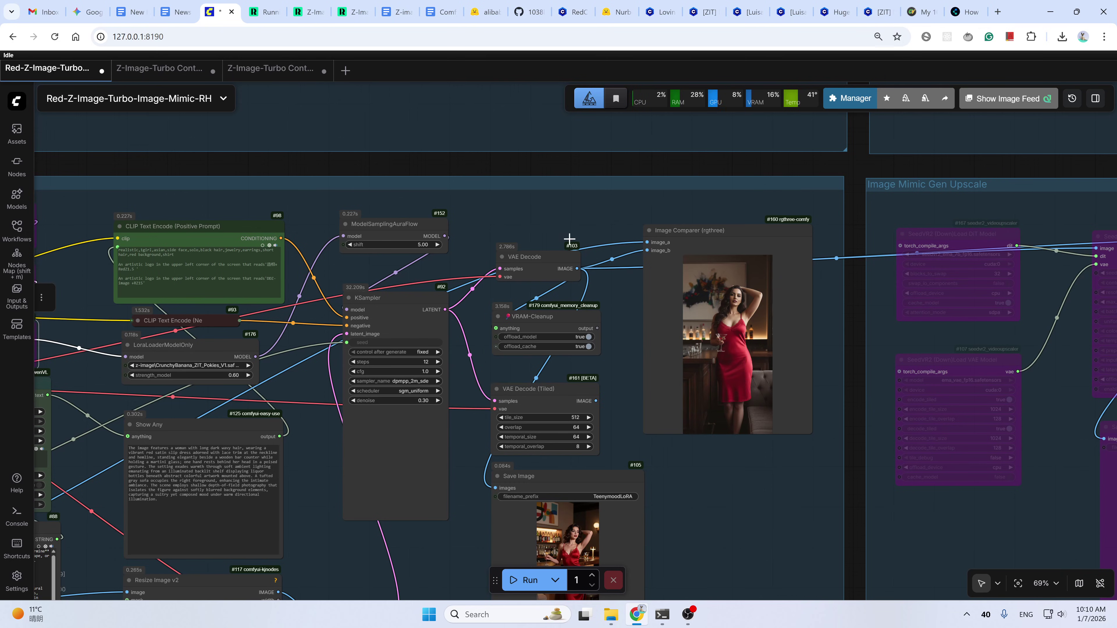
{"action": "left_click", "coordinate": [524, 580]}
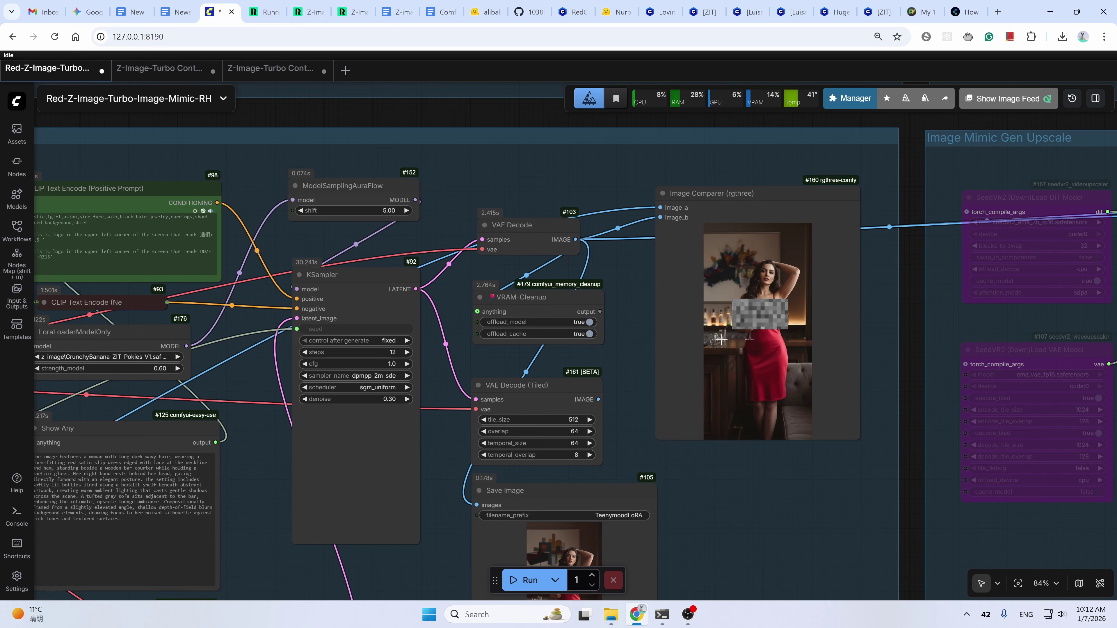
{"action": "scroll", "coordinate": [781, 286], "scroll_direction": "up", "scroll_amount": 3}
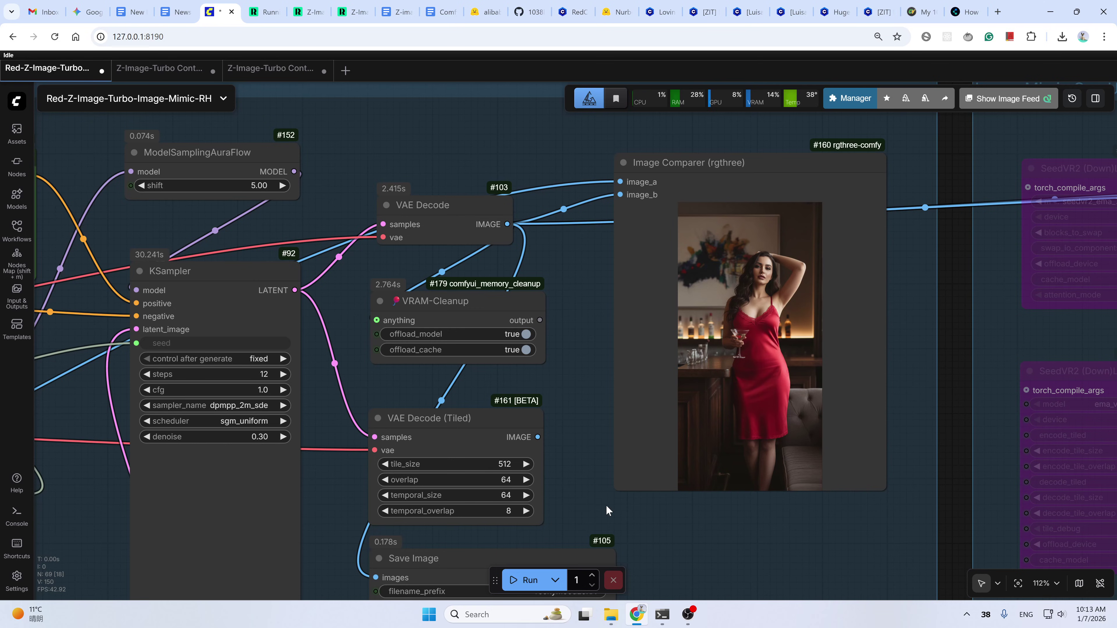
{"action": "left_click", "coordinate": [706, 12]}
{"action": "left_click", "coordinate": [748, 12]}
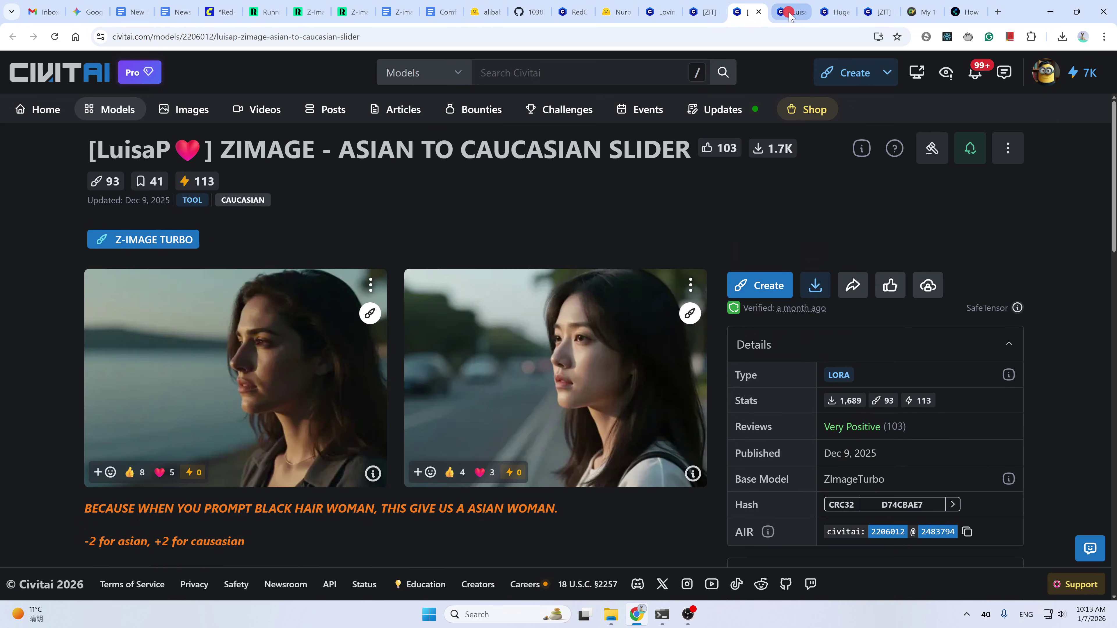
{"action": "left_click", "coordinate": [790, 12]}
{"action": "left_click", "coordinate": [833, 12]}
{"action": "left_click", "coordinate": [877, 12]}
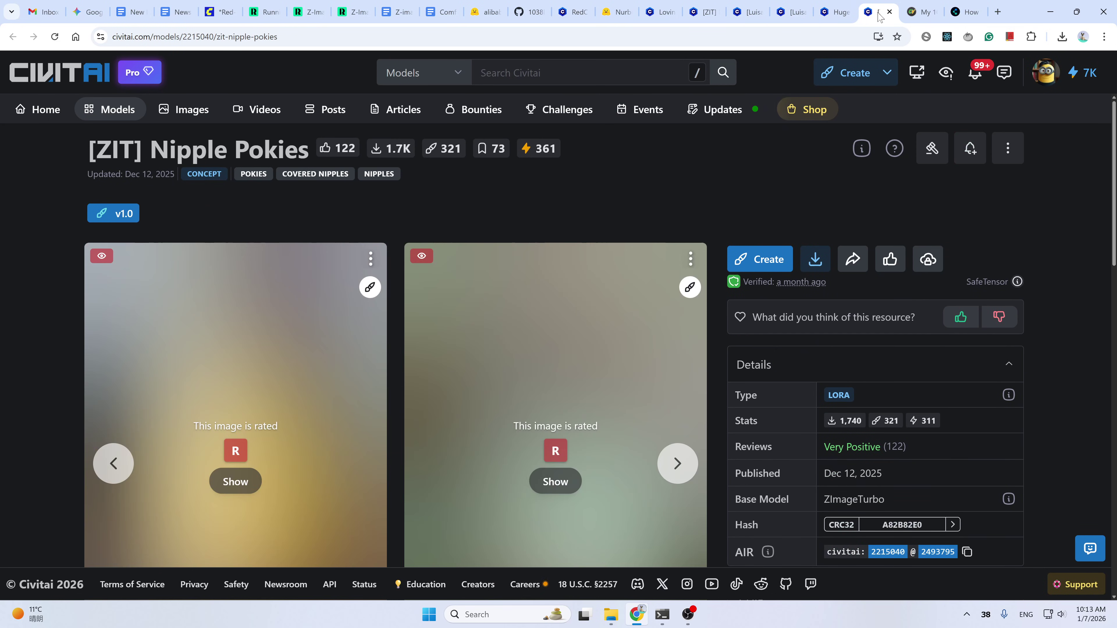
{"action": "key", "text": "ctrl+5"}
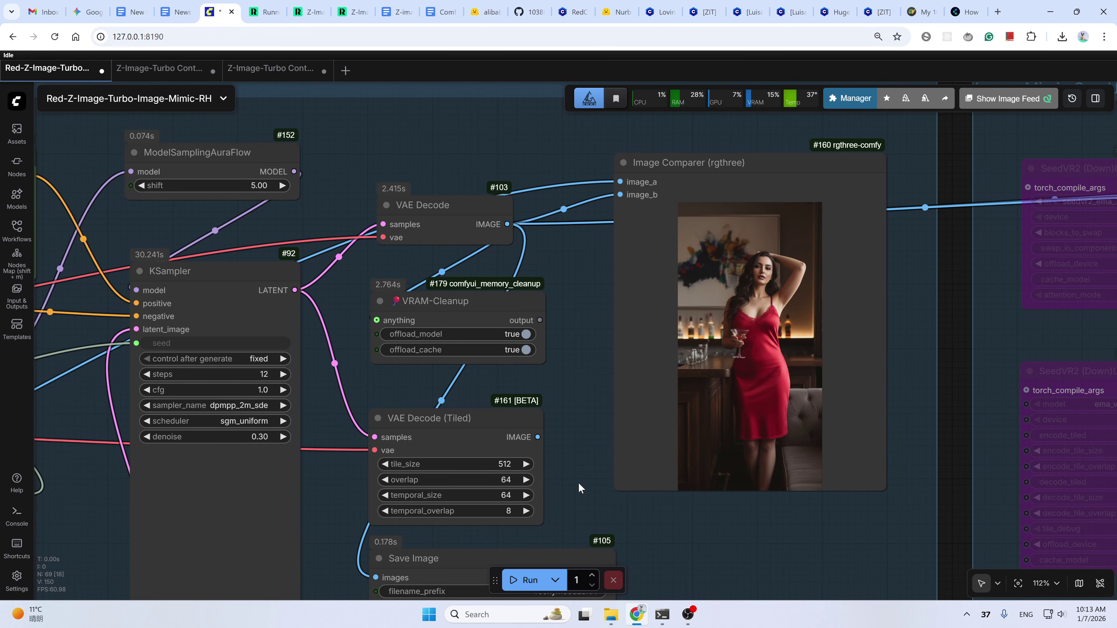
{"action": "scroll", "coordinate": [579, 488], "scroll_direction": "down", "scroll_amount": 6}
{"action": "left_click_drag", "start_coordinate": [623, 451], "coordinate": [835, 441]}
{"action": "left_click_drag", "start_coordinate": [485, 466], "coordinate": [606, 320]}
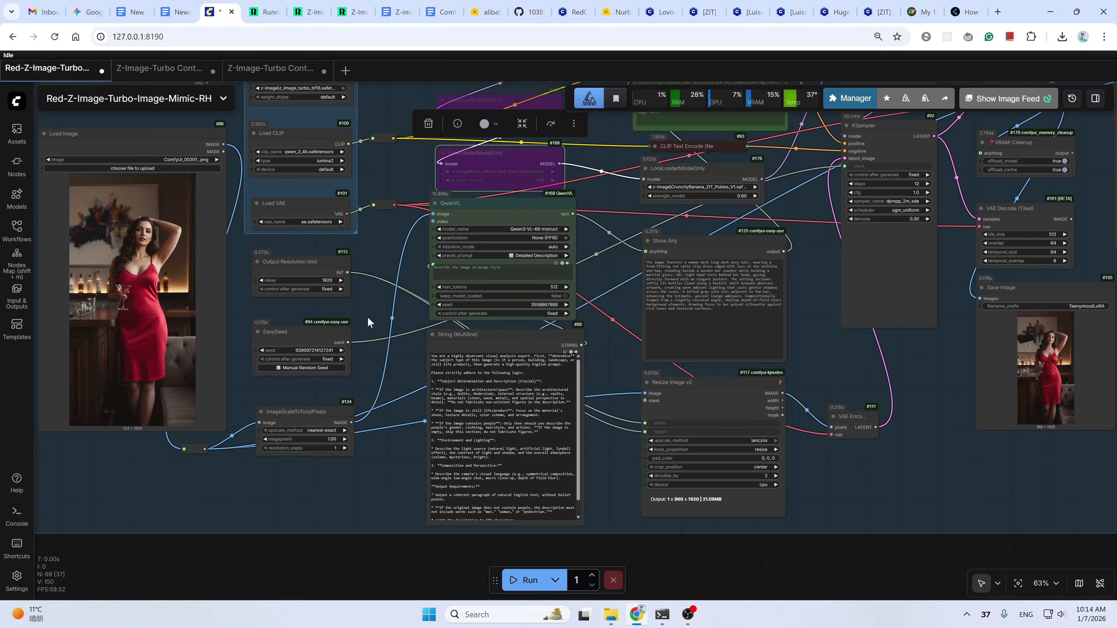
{"action": "scroll", "coordinate": [368, 315], "scroll_direction": "down", "scroll_amount": 5}
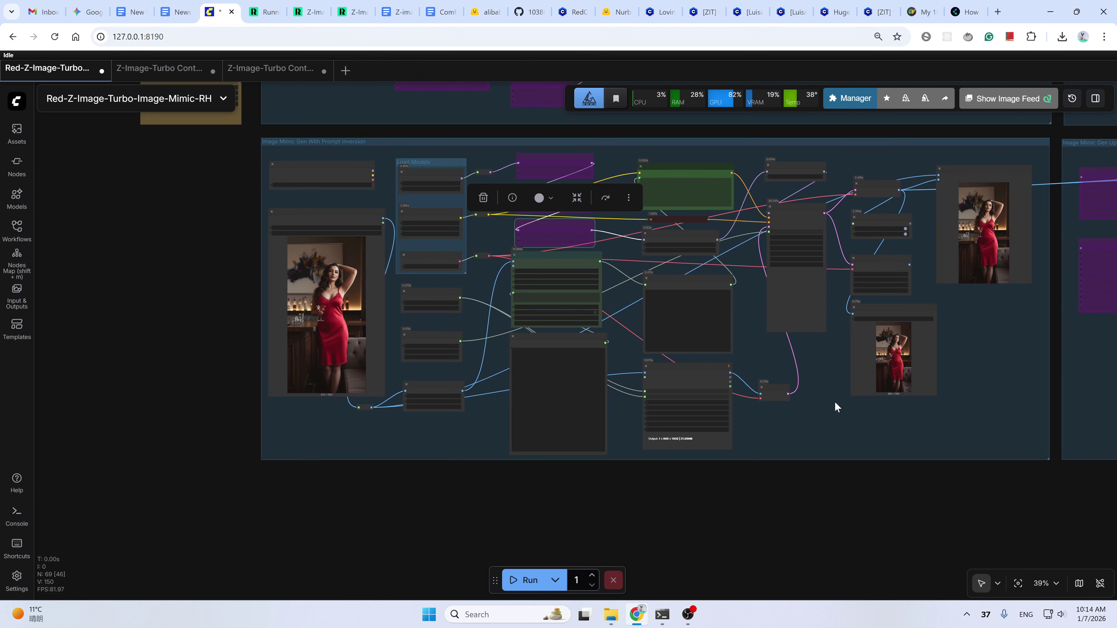
{"action": "scroll", "coordinate": [522, 325], "scroll_direction": "down", "scroll_amount": 2}
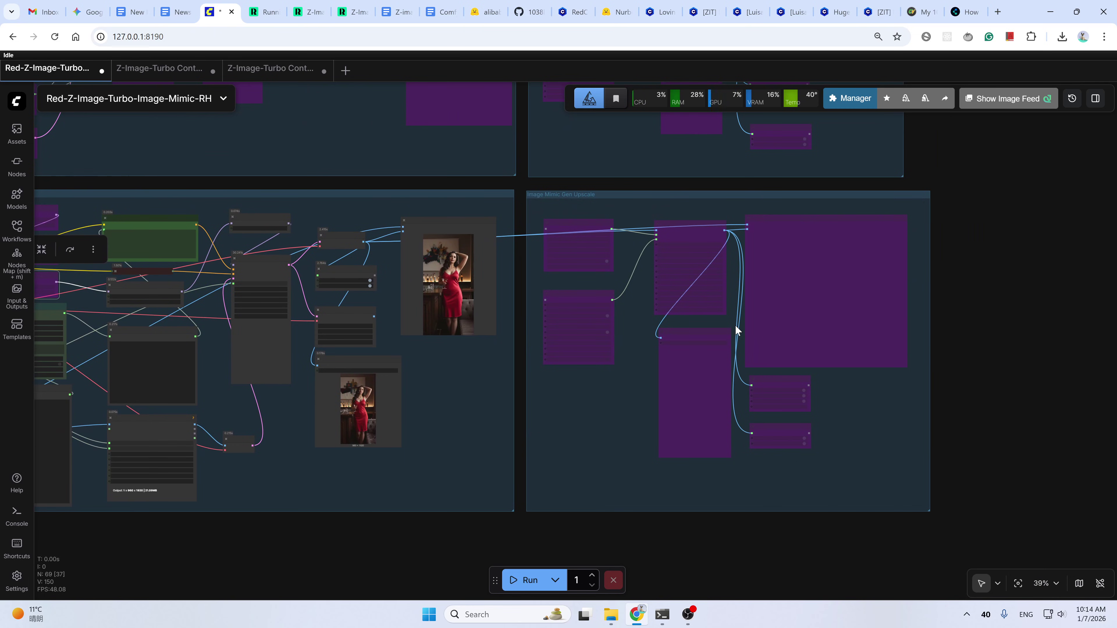
{"action": "scroll", "coordinate": [734, 328], "scroll_direction": "down", "scroll_amount": 3}
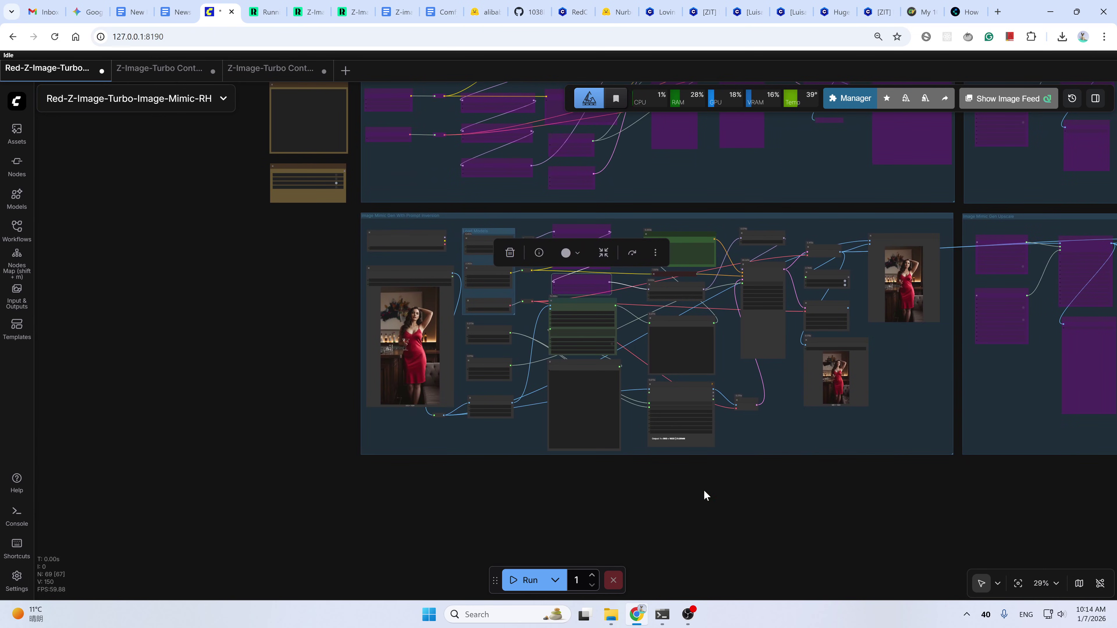